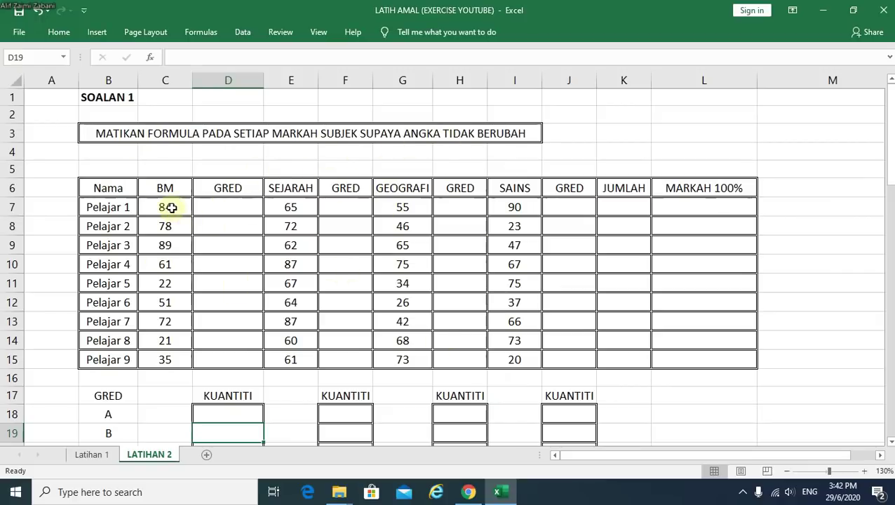
# - Examine the BM, SEJARAH and GEOGRAFI mark formulas and the empty BM GRED column, recalculating the sheet once
pyautogui.moveTo(172, 206); pyautogui.dragTo(170, 358)
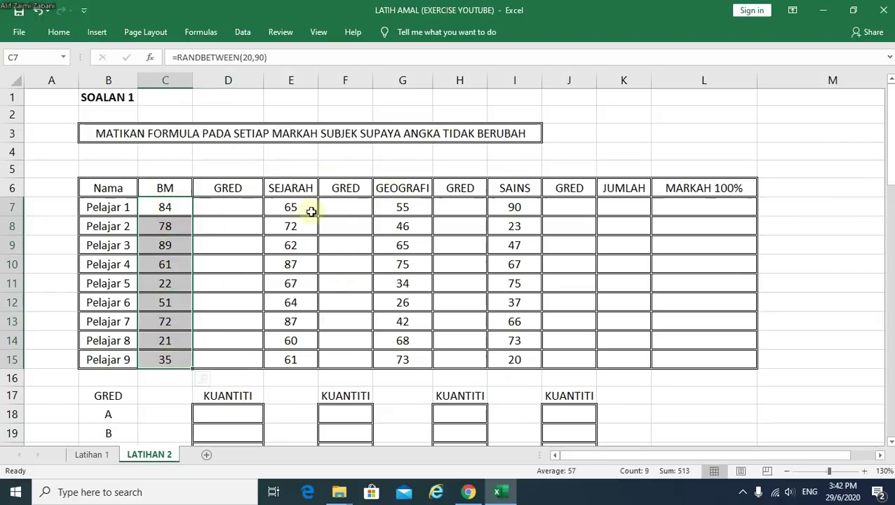
pyautogui.moveTo(300, 206); pyautogui.dragTo(293, 360)
pyautogui.moveTo(418, 208); pyautogui.dragTo(413, 356)
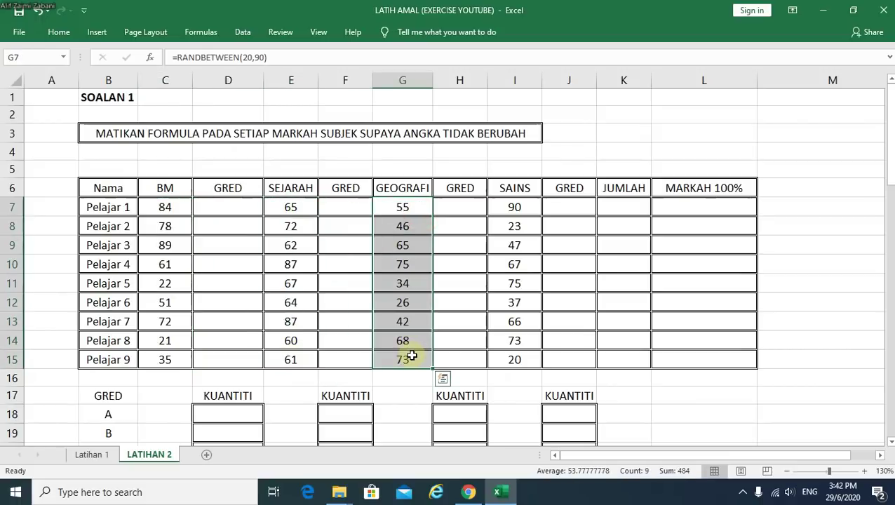
pyautogui.press('F9')
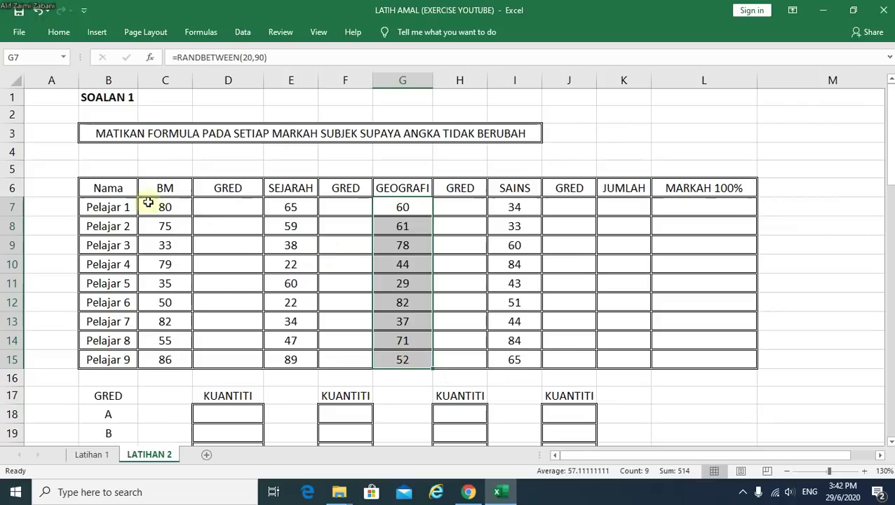
pyautogui.moveTo(239, 204); pyautogui.dragTo(236, 353)
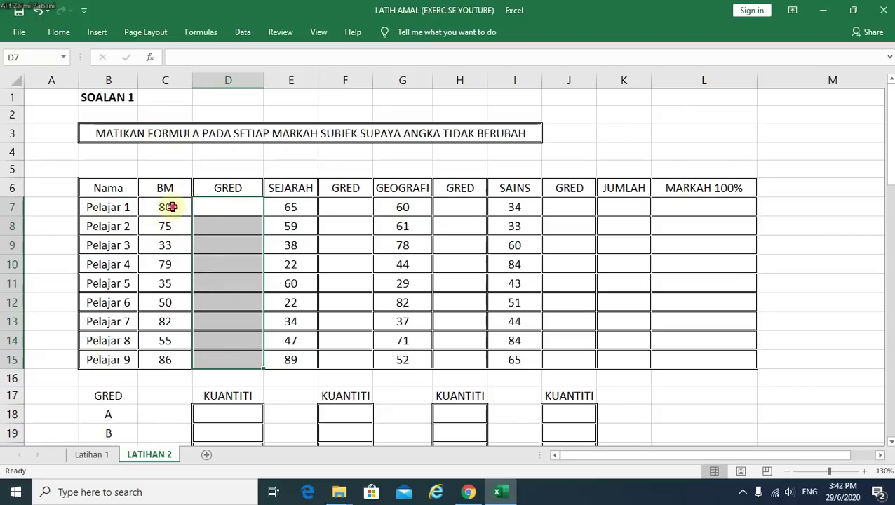
# - Replace the random-number formulas in the BM marks C7:C15 with fixed values by copying and pasting them in place as values
pyautogui.moveTo(168, 206); pyautogui.dragTo(166, 358)
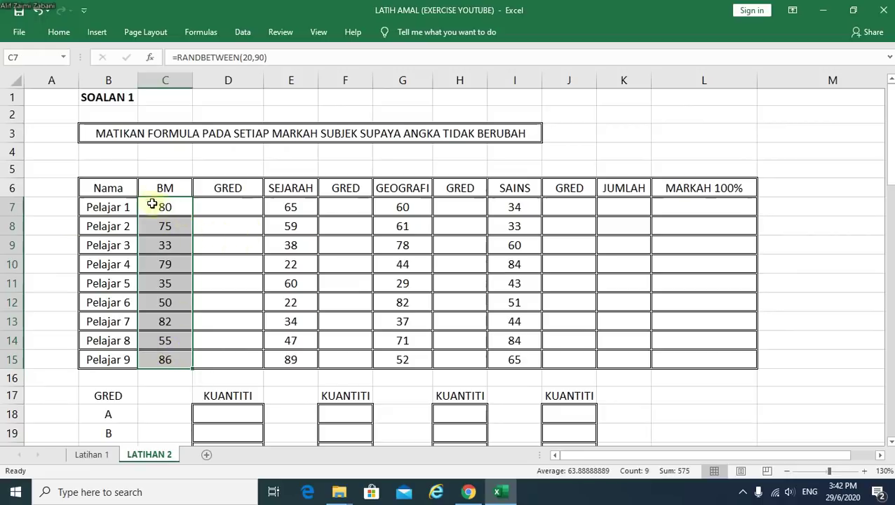
pyautogui.click(177, 205)
pyautogui.moveTo(178, 206); pyautogui.dragTo(170, 358)
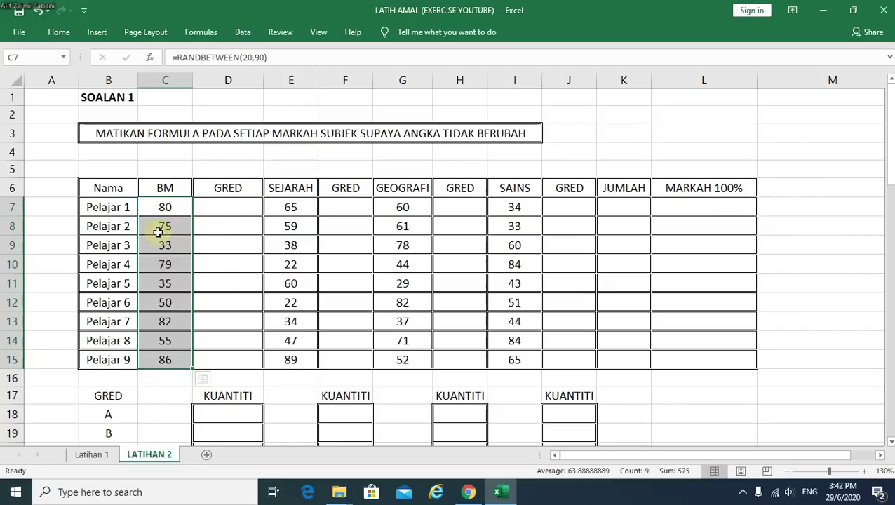
pyautogui.rightClick(179, 206)
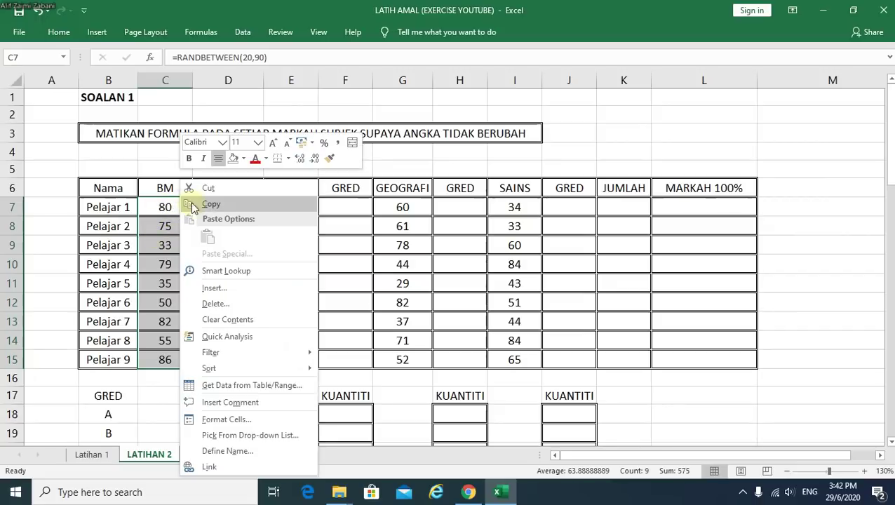
pyautogui.click(266, 206)
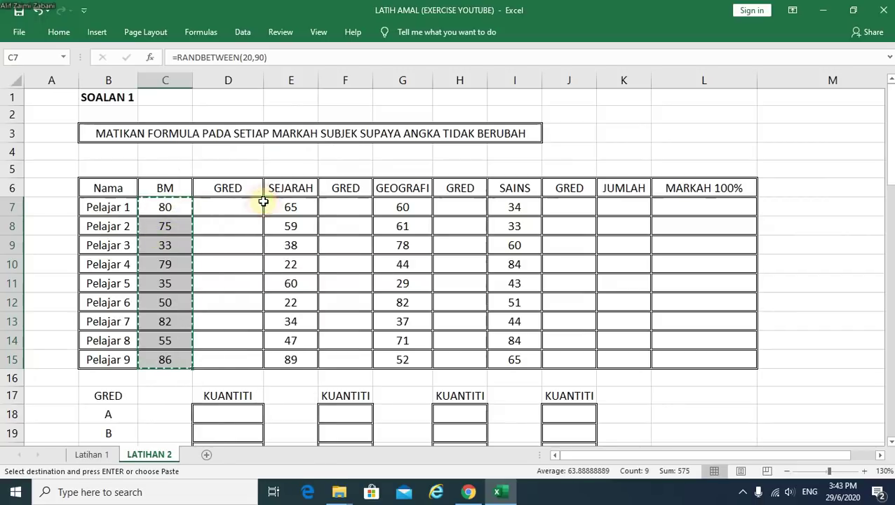
pyautogui.rightClick(182, 209)
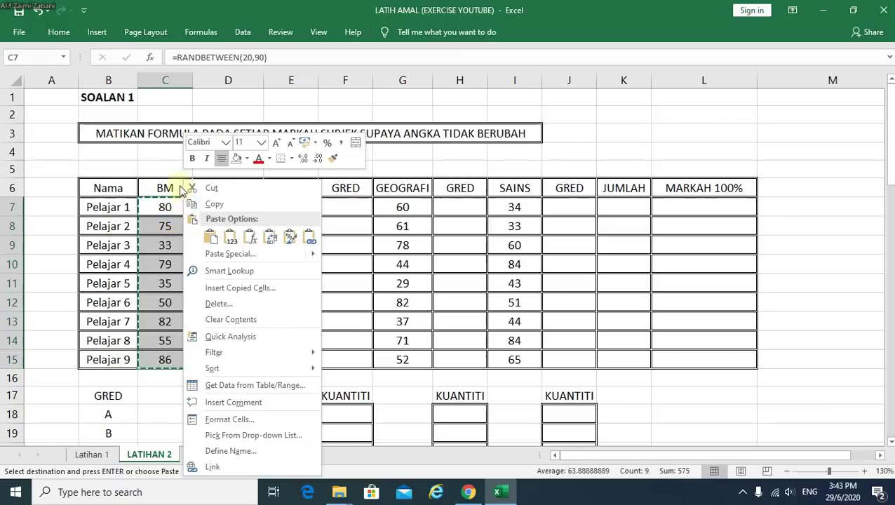
pyautogui.click(231, 238)
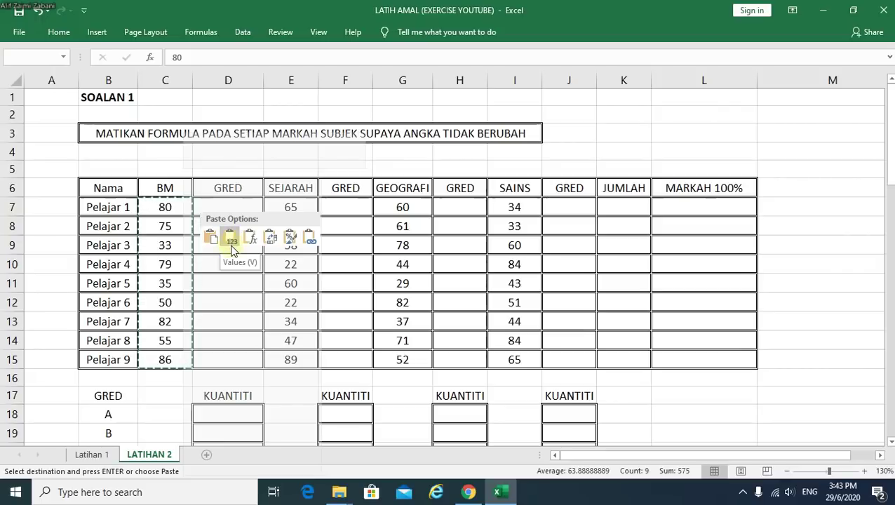
pyautogui.click(233, 238)
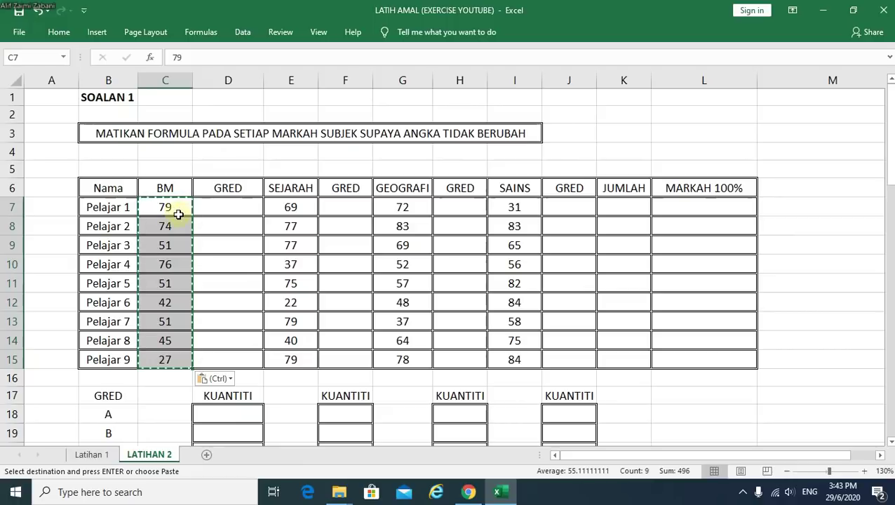
pyautogui.press('Return')
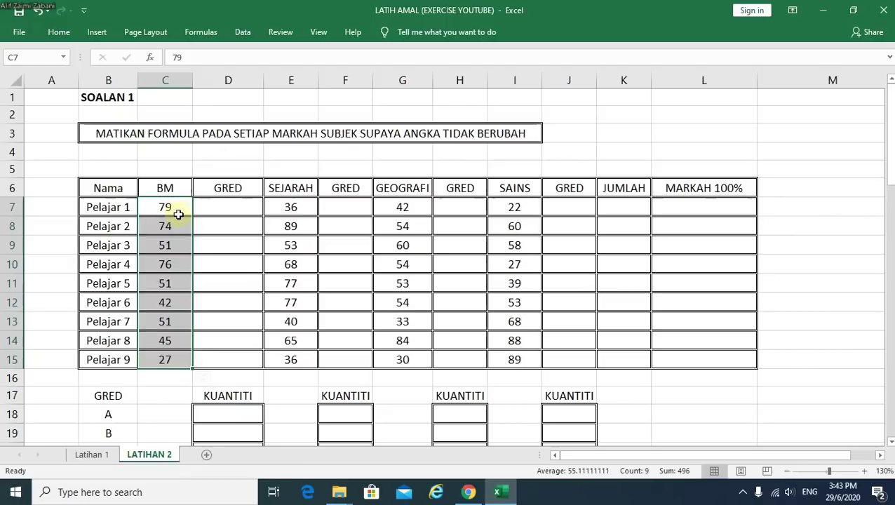
# - Recalculate the sheet repeatedly to check whether the BM marks stay fixed
pyautogui.press('F9')
pyautogui.press('F9')
pyautogui.press('F9')
pyautogui.press('F9')
pyautogui.press('F9')
pyautogui.press('F9')
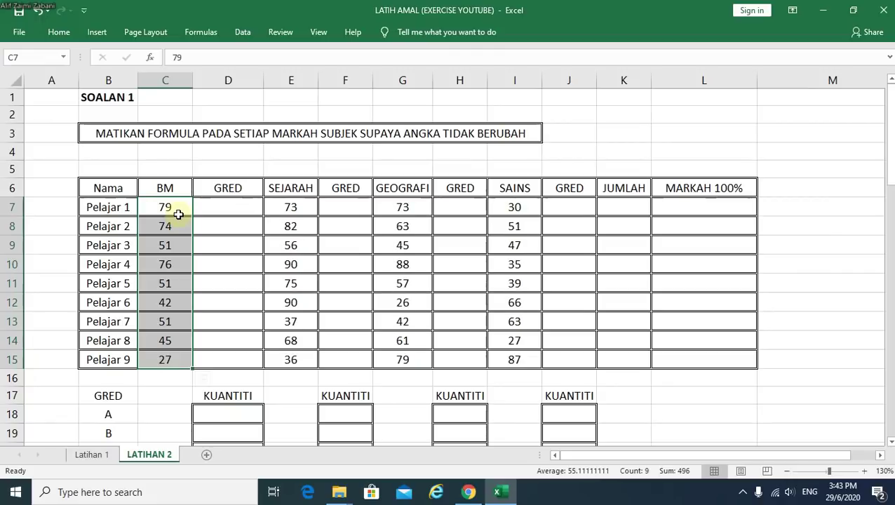
pyautogui.press('F9')
pyautogui.press('F9')
pyautogui.press('F9')
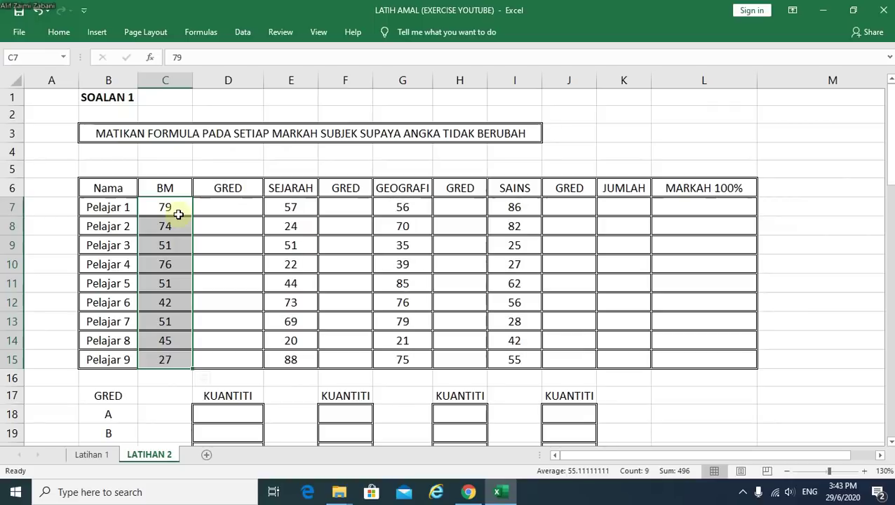
# - Copy the SEJARAH marks E7:E15 and paste them over themselves as values only
pyautogui.moveTo(300, 210); pyautogui.dragTo(295, 358)
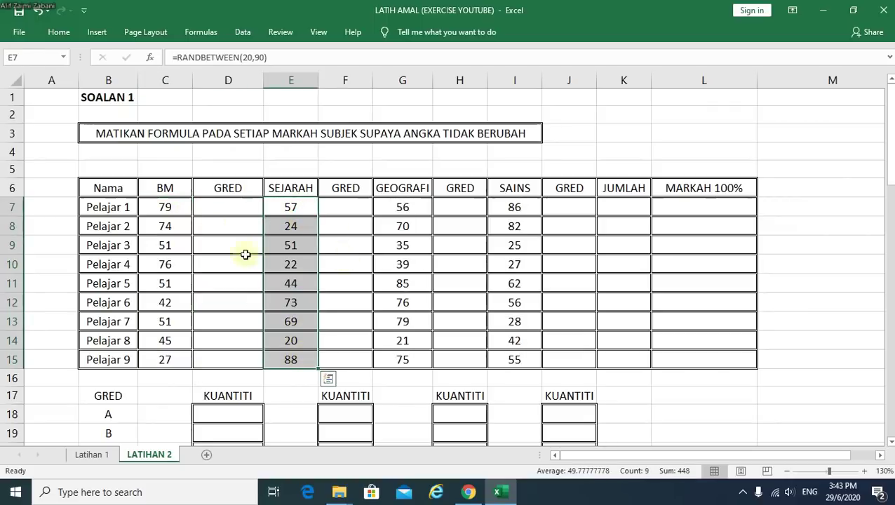
pyautogui.rightClick(291, 209)
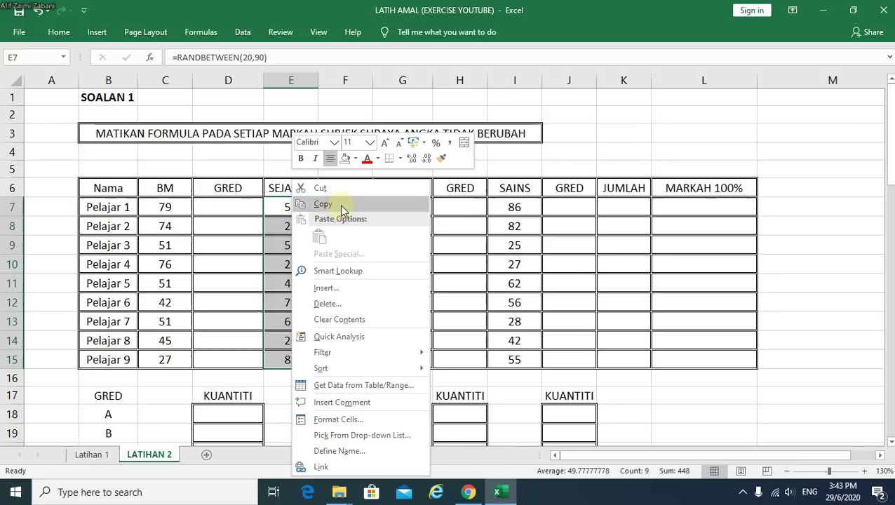
pyautogui.click(341, 204)
pyautogui.rightClick(295, 209)
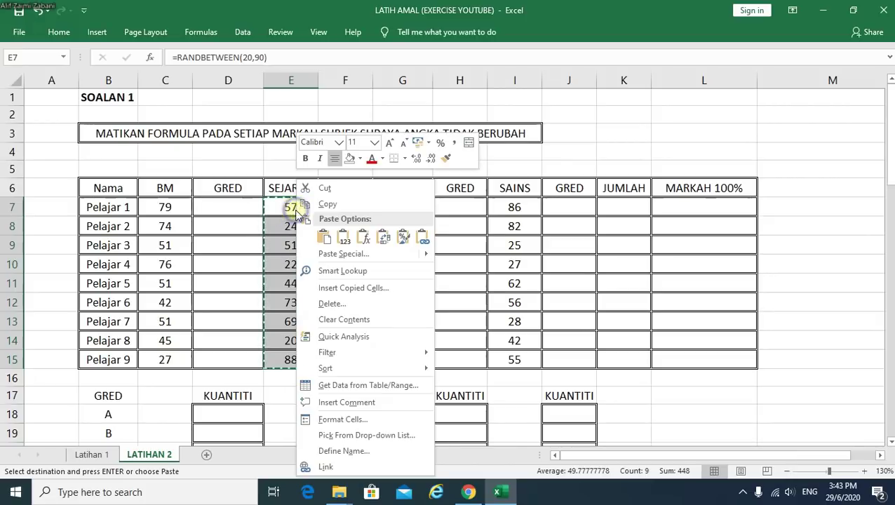
pyautogui.click(345, 242)
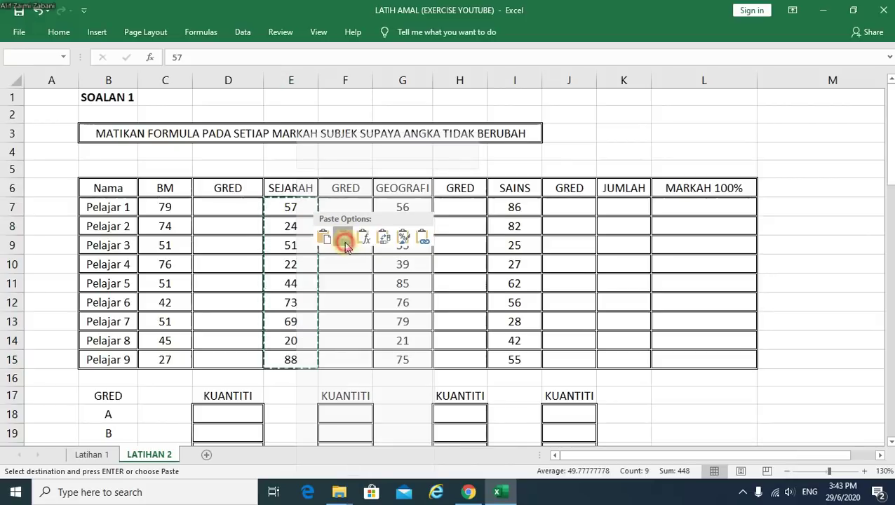
pyautogui.click(346, 242)
# - Convert the GEOGRAFI marks G7:G15 from formulas to static numbers by pasting their values in place
pyautogui.rightClick(413, 208)
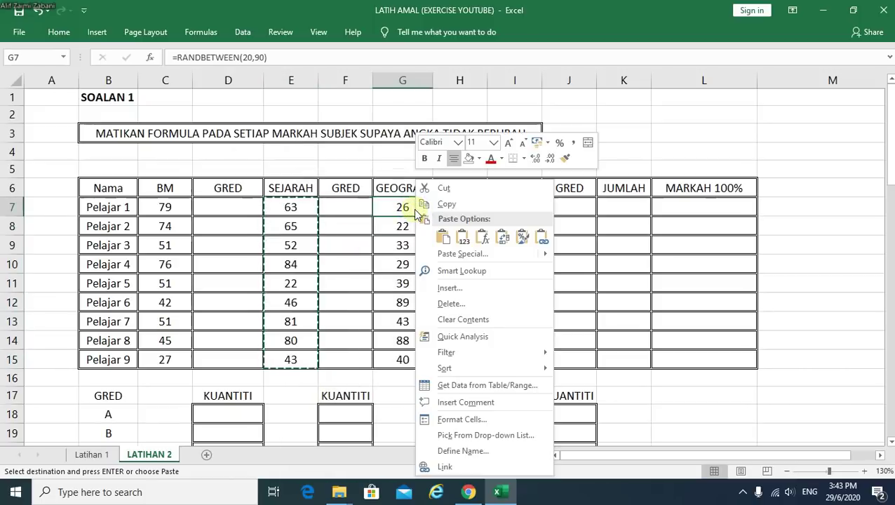
pyautogui.moveTo(397, 210); pyautogui.dragTo(406, 359)
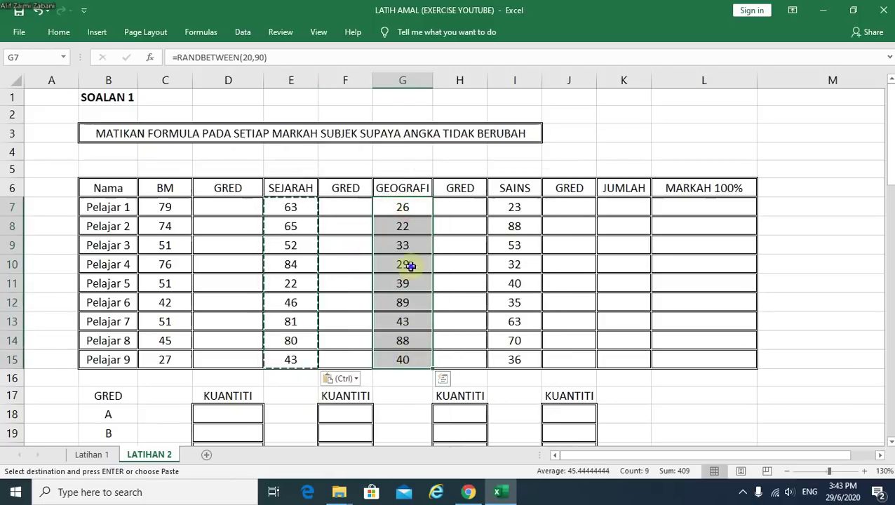
pyautogui.rightClick(405, 264)
pyautogui.click(443, 204)
pyautogui.rightClick(403, 203)
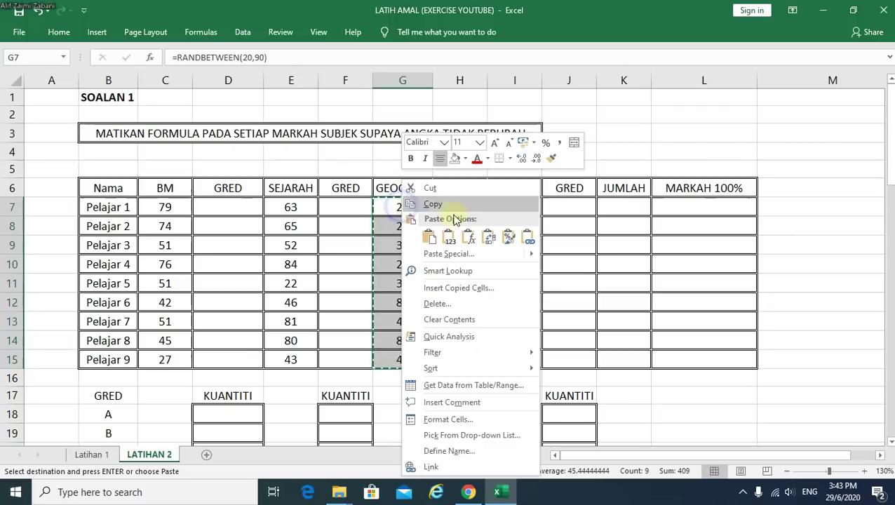
pyautogui.click(449, 238)
# - Convert the SAINS marks I7:I15 to fixed values in place and clear the copy selection
pyautogui.moveTo(521, 205); pyautogui.dragTo(525, 359)
pyautogui.rightClick(525, 360)
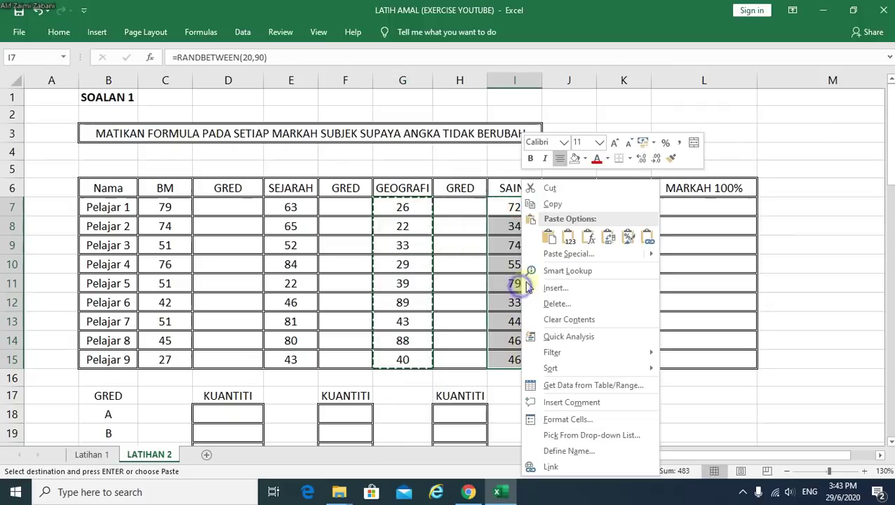
pyautogui.click(557, 202)
pyautogui.rightClick(526, 229)
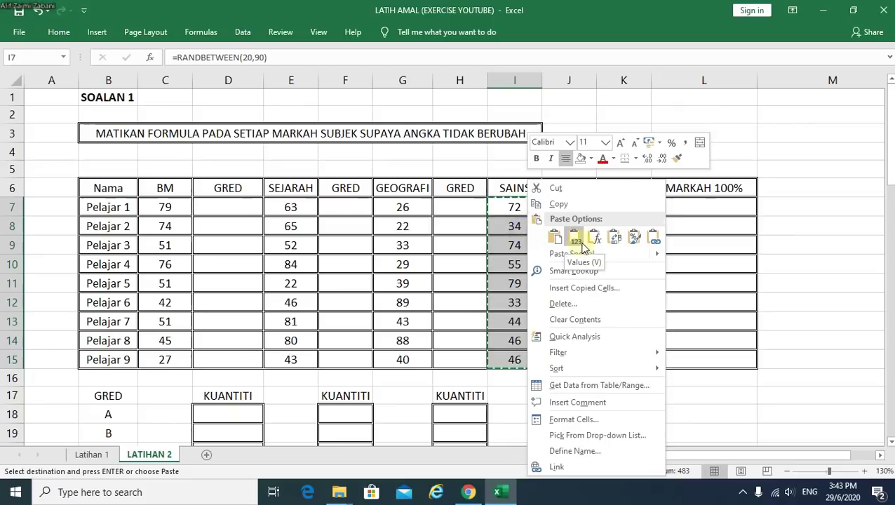
pyautogui.click(573, 240)
pyautogui.click(409, 282)
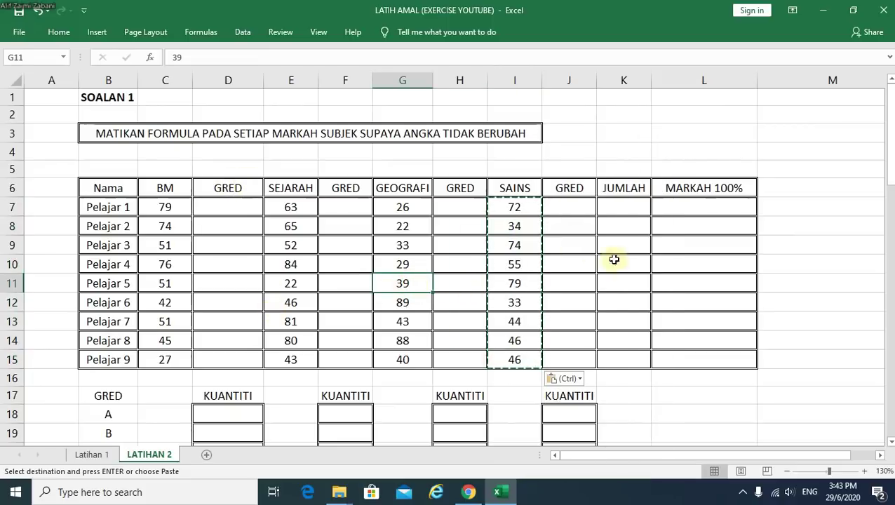
pyautogui.click(612, 163)
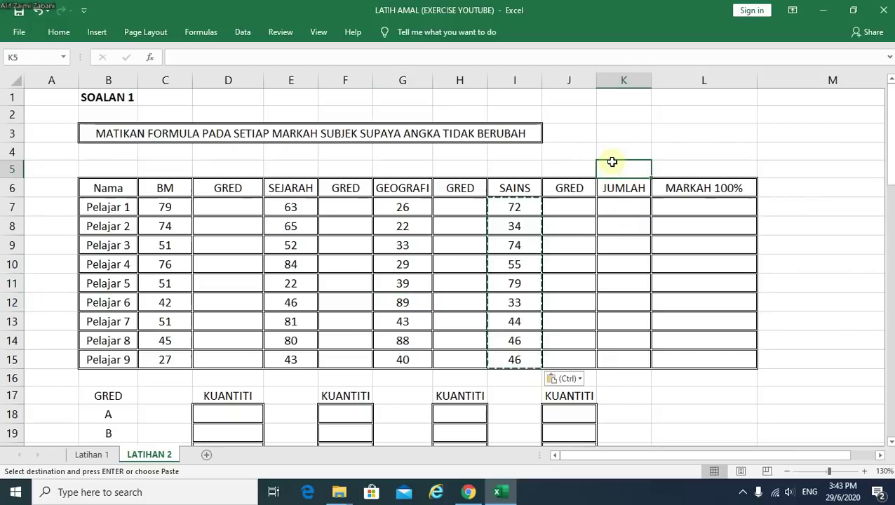
pyautogui.press('Escape')
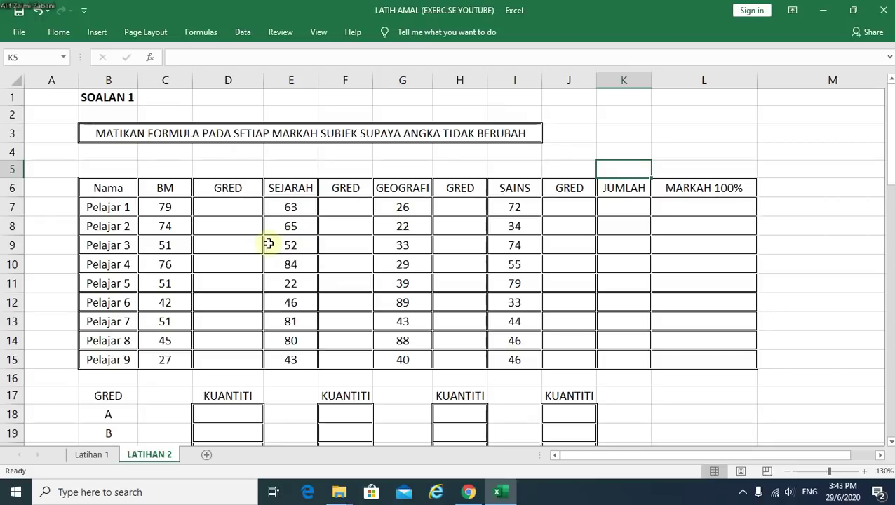
# - Examine the MARKAH and GRED lookup table in B23:G24 against the empty BM GRED column D7:D15
pyautogui.click(226, 207)
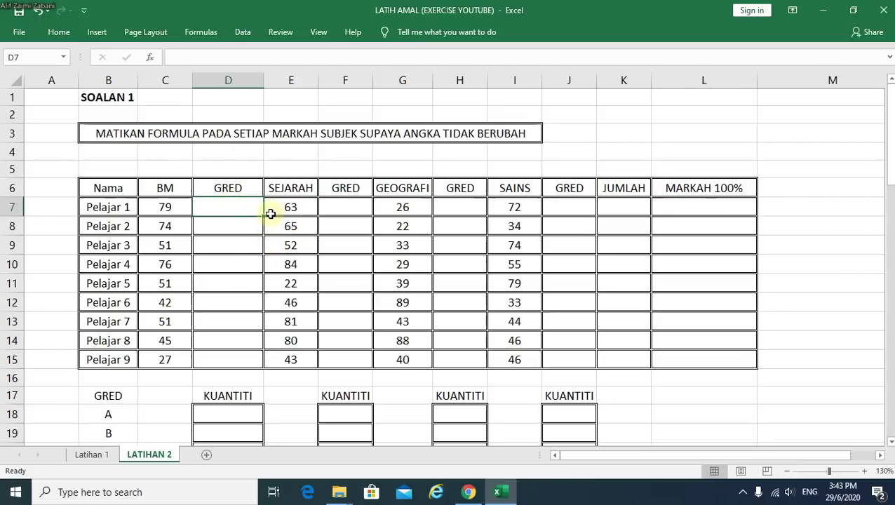
pyautogui.scroll(-3, 271, 213)
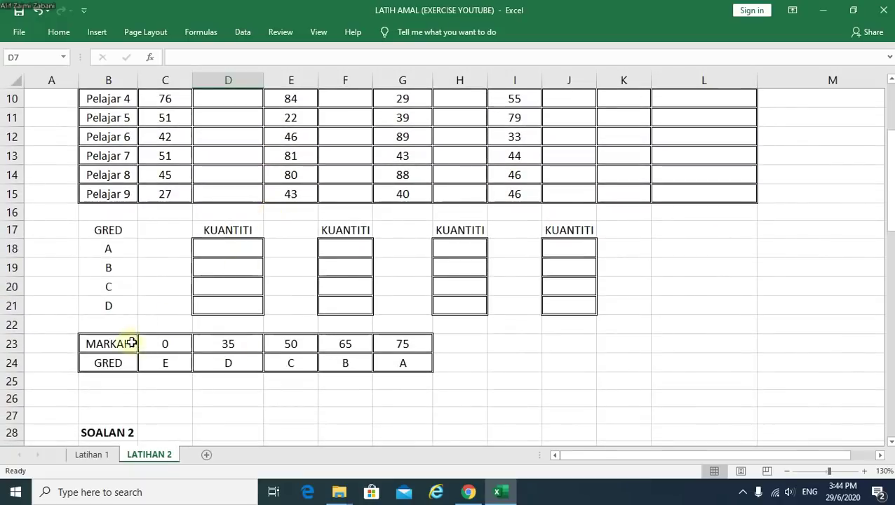
pyautogui.moveTo(128, 343); pyautogui.dragTo(396, 360)
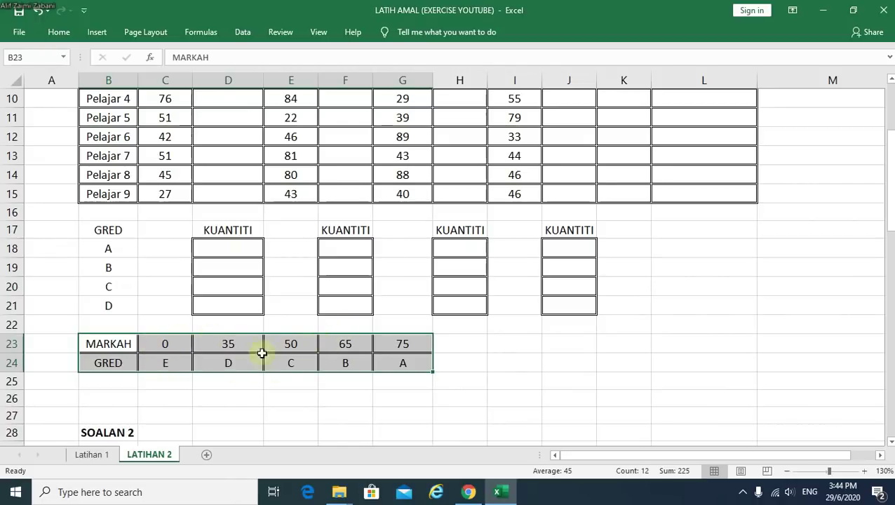
pyautogui.scroll(3, 463, 325)
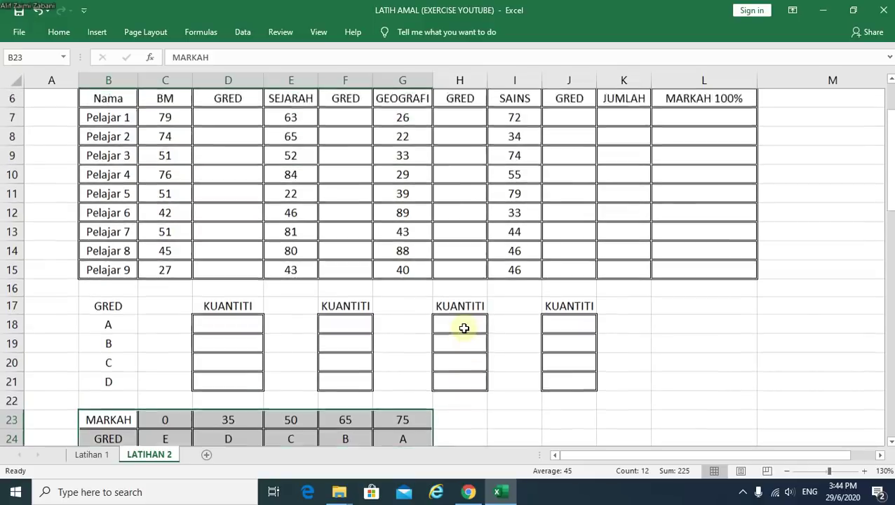
pyautogui.click(231, 212)
pyautogui.moveTo(231, 212); pyautogui.dragTo(231, 359)
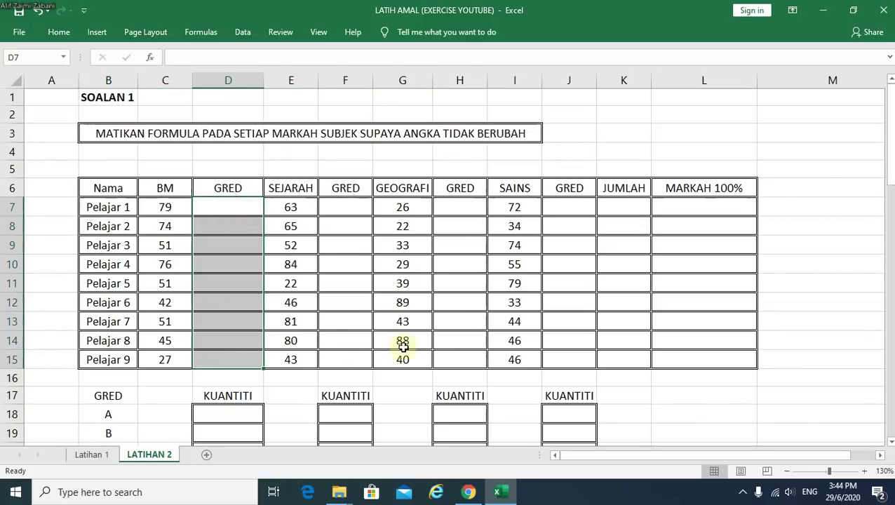
pyautogui.scroll(-2, 340, 314)
pyautogui.scroll(-1, 242, 380)
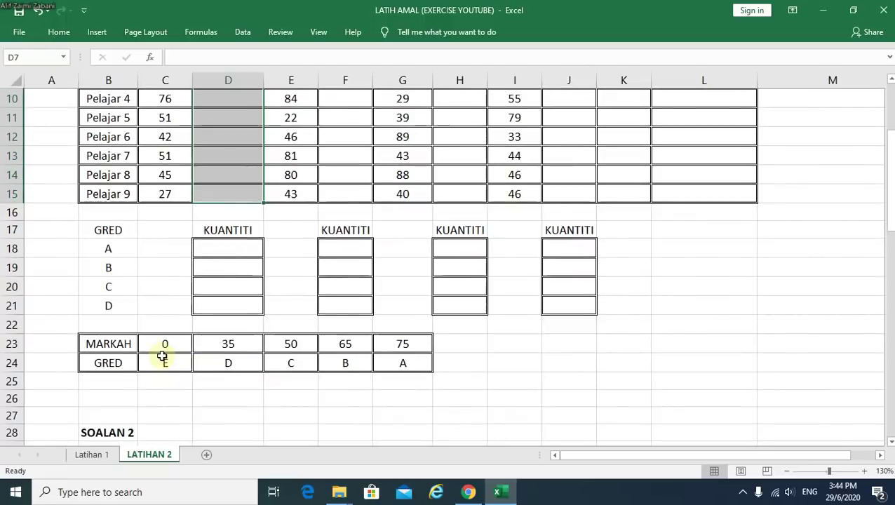
pyautogui.moveTo(112, 344); pyautogui.dragTo(415, 365)
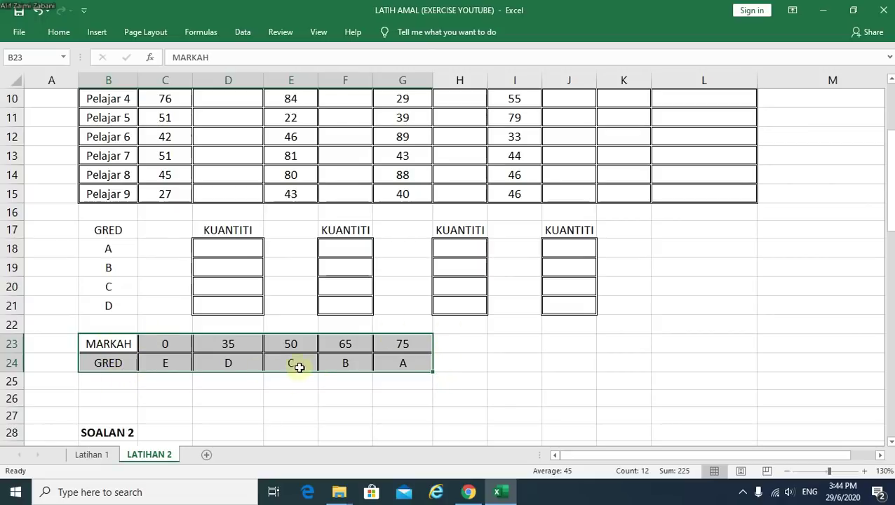
# - Begin an HLOOKUP formula in D7 with Pelajar 1's BM mark in C7 as the lookup value
pyautogui.scroll(2, 298, 351)
pyautogui.click(233, 154)
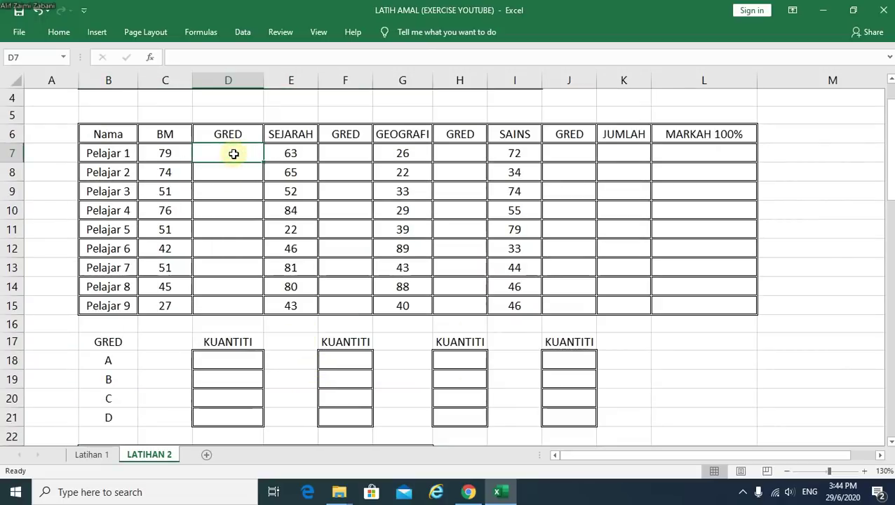
pyautogui.write('=HLO')
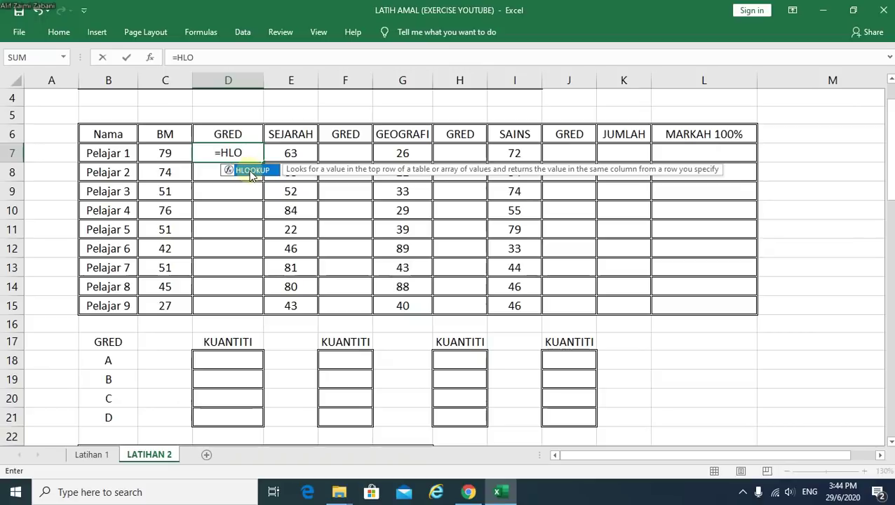
pyautogui.doubleClick(251, 170)
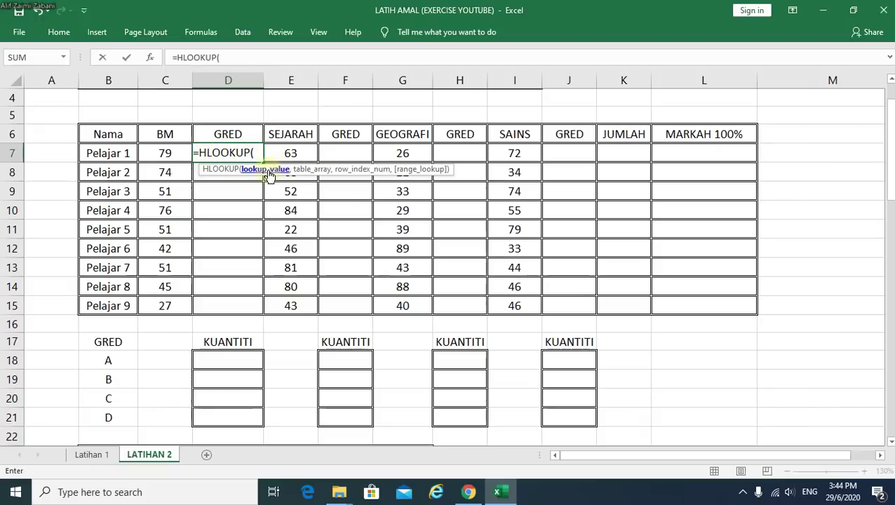
pyautogui.click(168, 158)
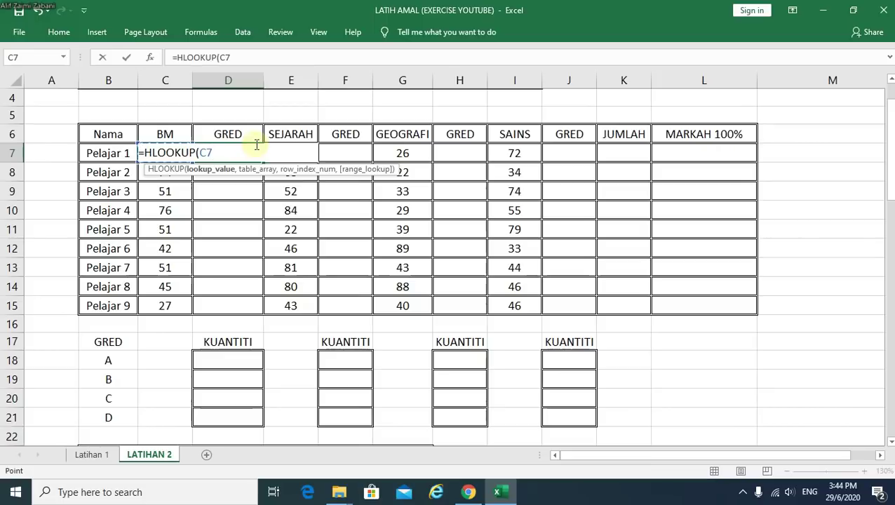
pyautogui.write(',')
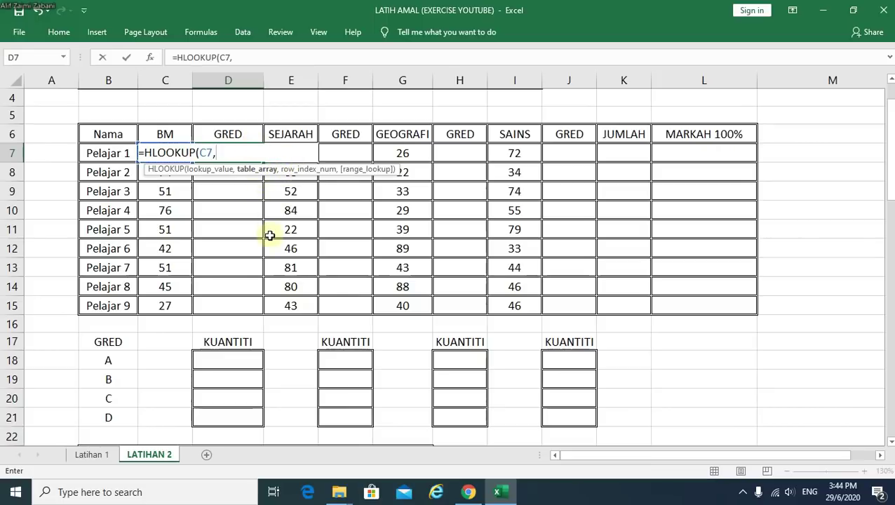
# - Set the D7 formula's table array to the MARKAH/GRED table B23:G24 as an absolute reference, $B$23:$G$24
pyautogui.scroll(-1, 269, 235)
pyautogui.scroll(-2, 269, 235)
pyautogui.moveTo(124, 286); pyautogui.dragTo(400, 306)
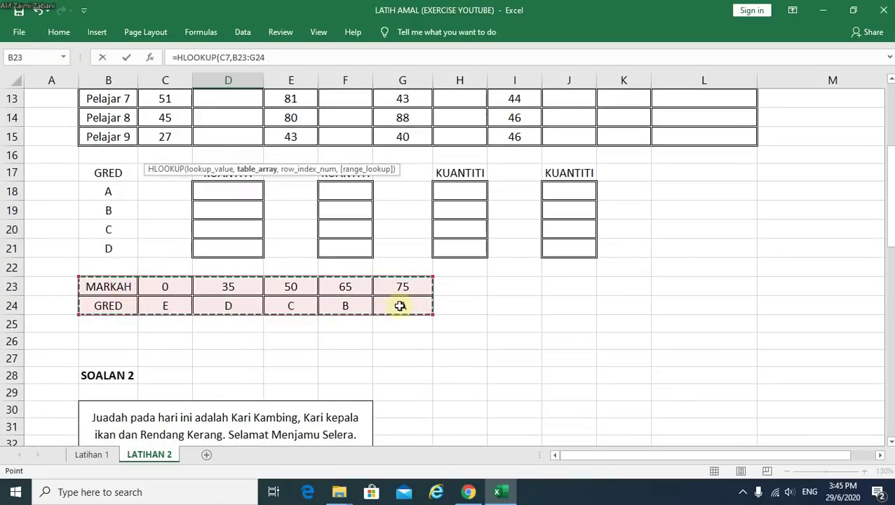
pyautogui.scroll(2, 400, 306)
pyautogui.scroll(1, 400, 306)
pyautogui.scroll(-2, 400, 306)
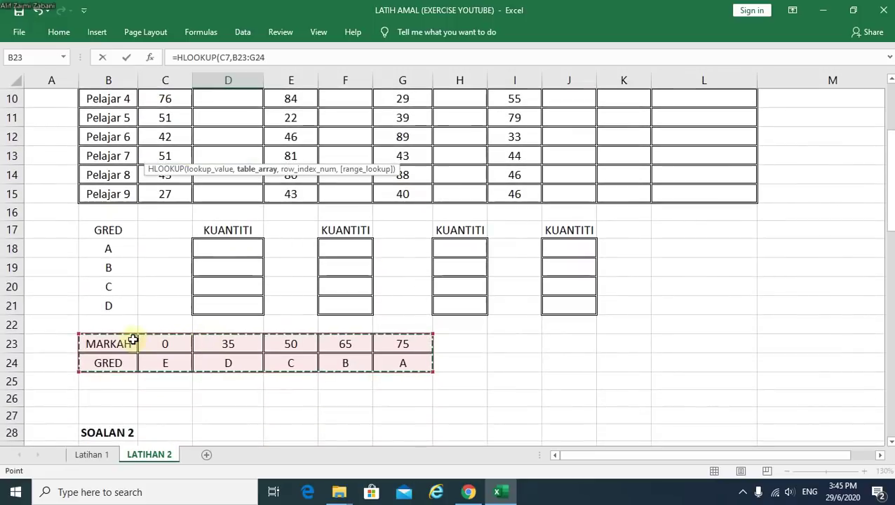
pyautogui.moveTo(131, 342); pyautogui.dragTo(398, 353)
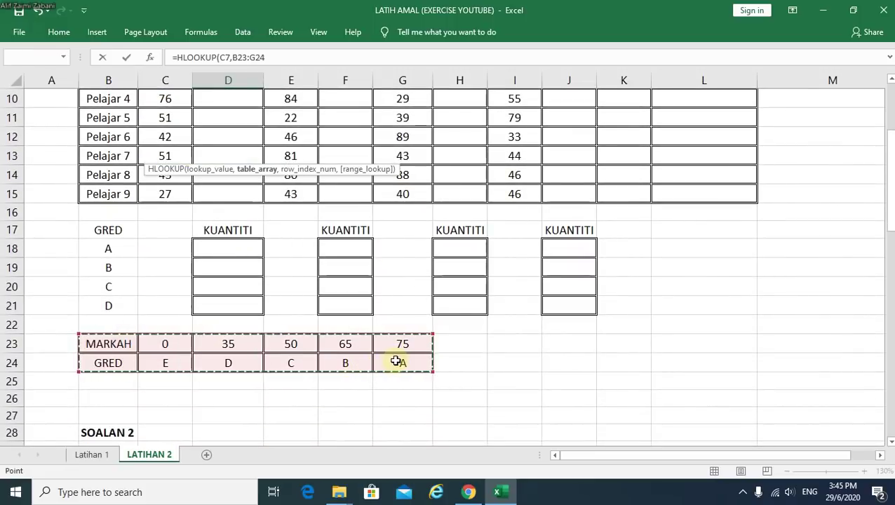
pyautogui.scroll(2, 375, 310)
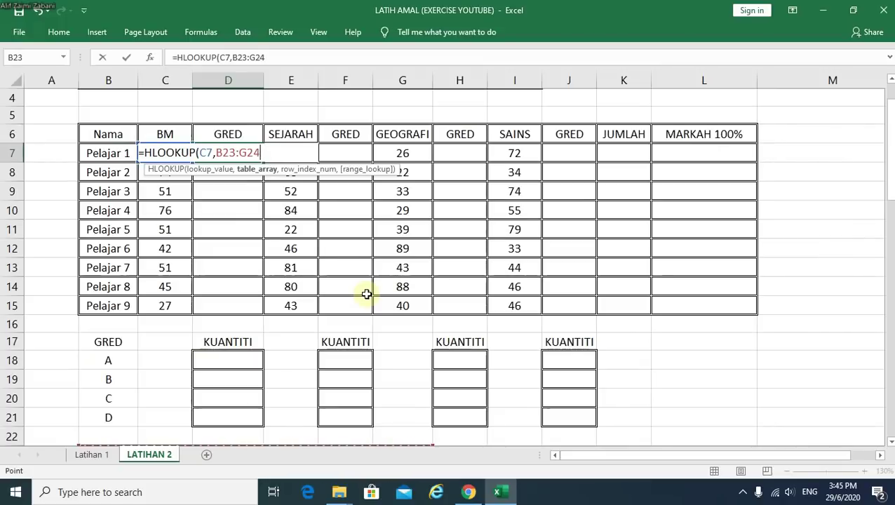
pyautogui.press('F4')
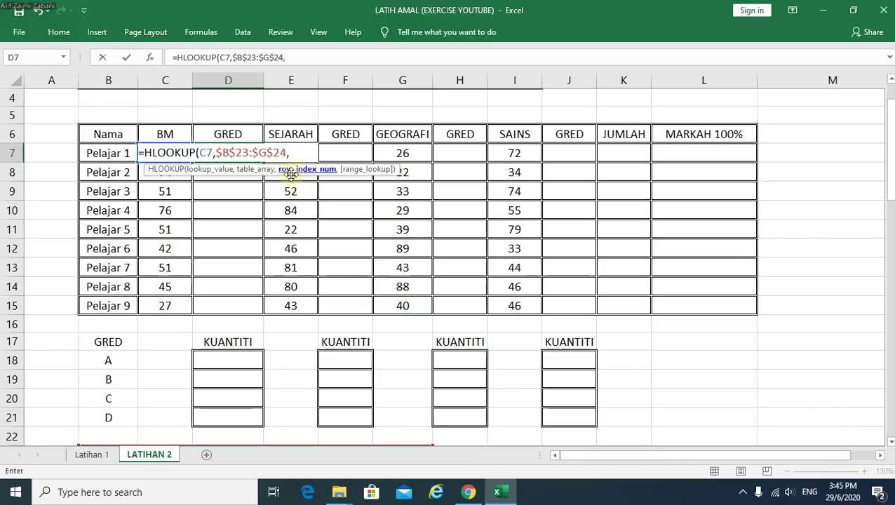
# - Complete the D7 HLOOKUP formula with row index 2 and no range lookup argument
pyautogui.scroll(-2, 298, 250)
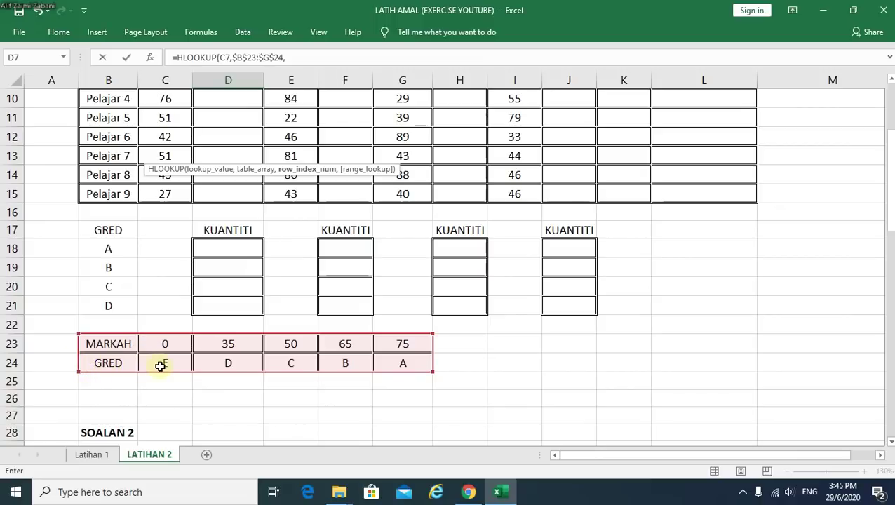
pyautogui.scroll(3, 299, 261)
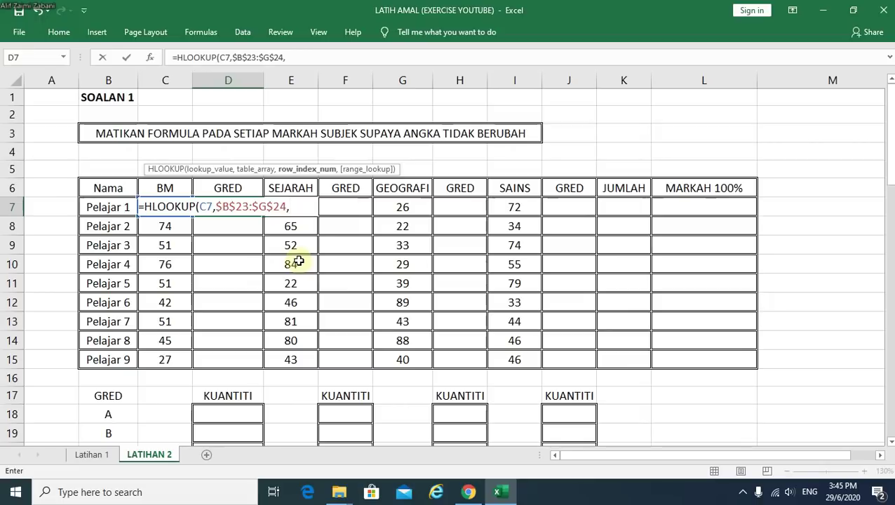
pyautogui.write('2')
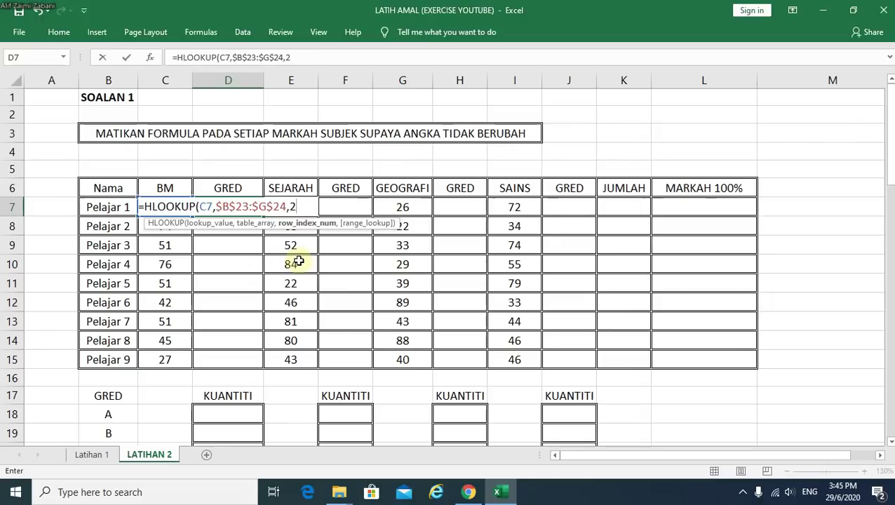
pyautogui.write(')')
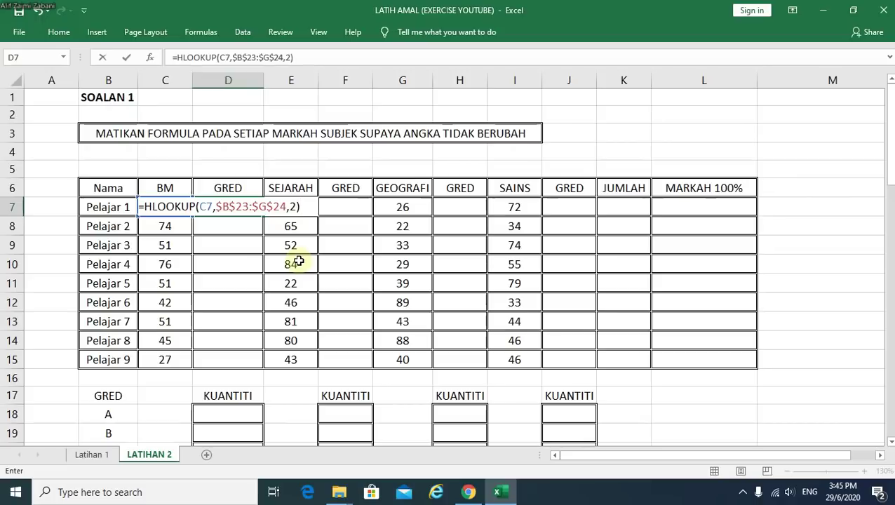
pyautogui.press('Return')
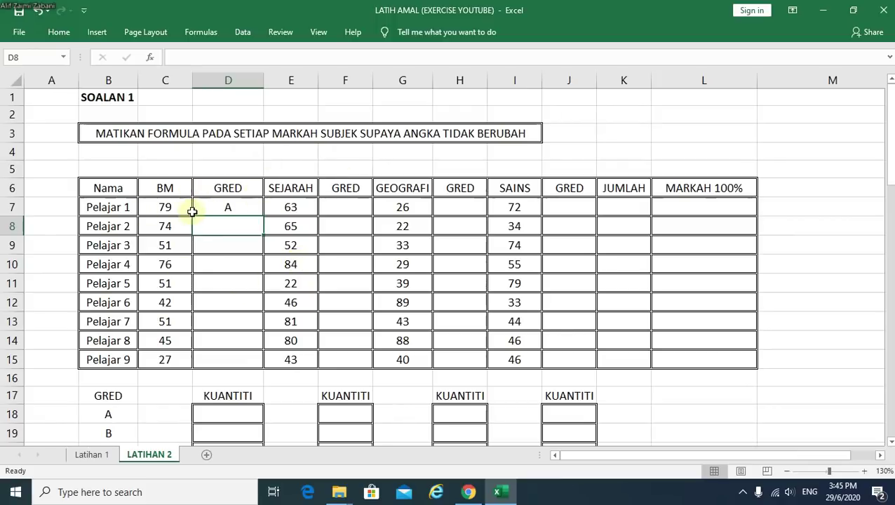
# - Check Pelajar 1's BM grade against the MARKAH/GRED table and fill the D7 formula down through D15
pyautogui.click(163, 209)
pyautogui.scroll(-3, 258, 224)
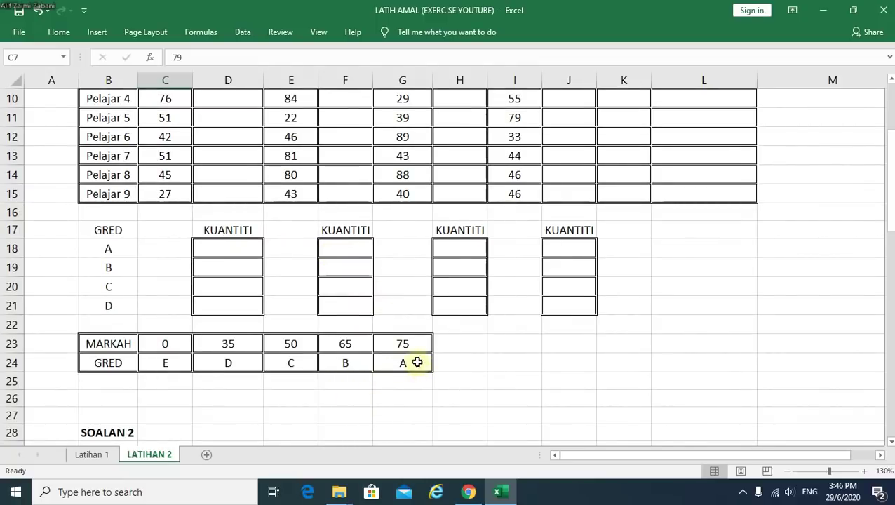
pyautogui.scroll(1, 412, 356)
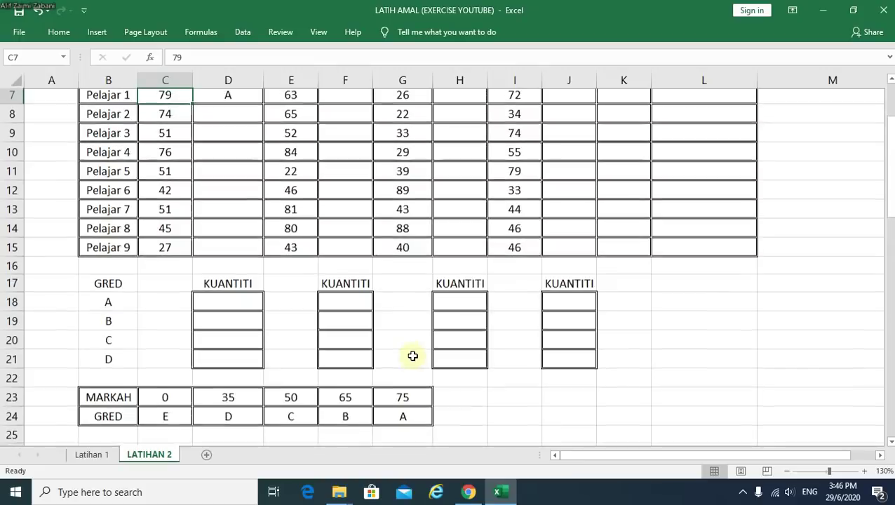
pyautogui.scroll(1, 230, 210)
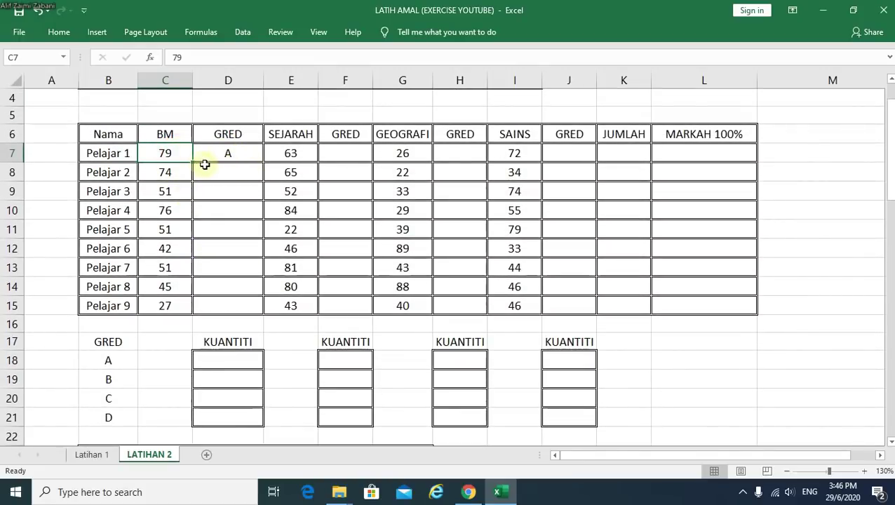
pyautogui.click(244, 153)
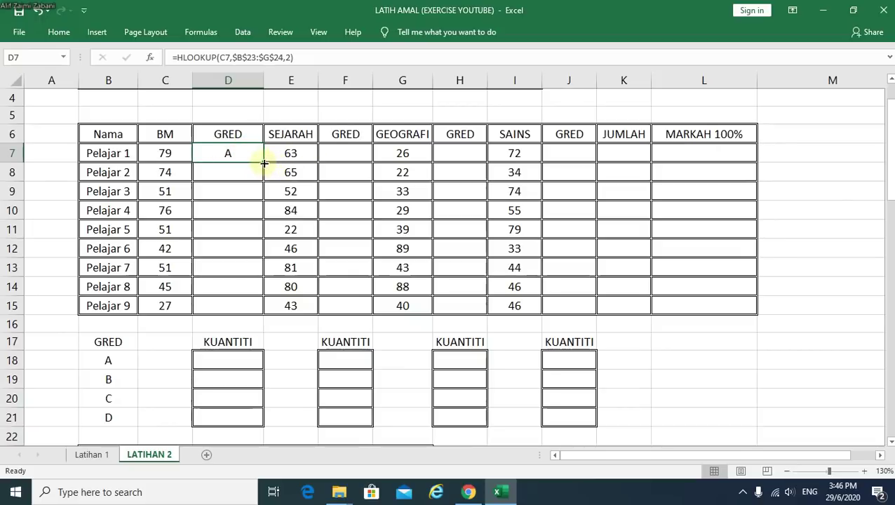
pyautogui.moveTo(264, 162); pyautogui.dragTo(262, 309)
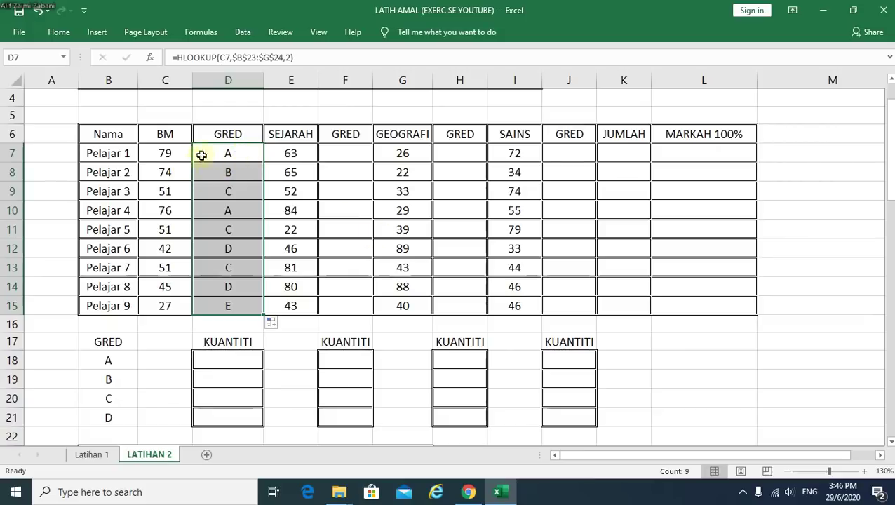
# - Begin an HLOOKUP formula in F7 with Pelajar 1's SEJARAH mark in E7 as the lookup value
pyautogui.click(344, 156)
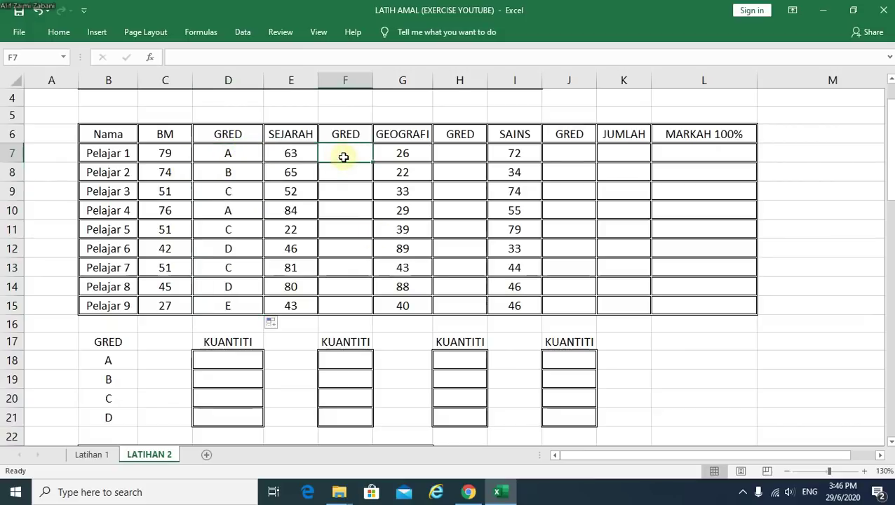
pyautogui.write('=')
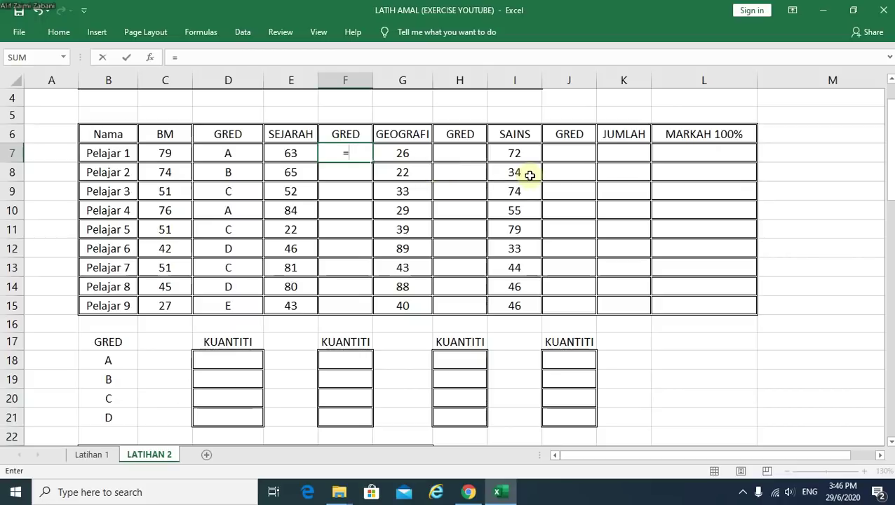
pyautogui.write('HL')
pyautogui.press('Tab')
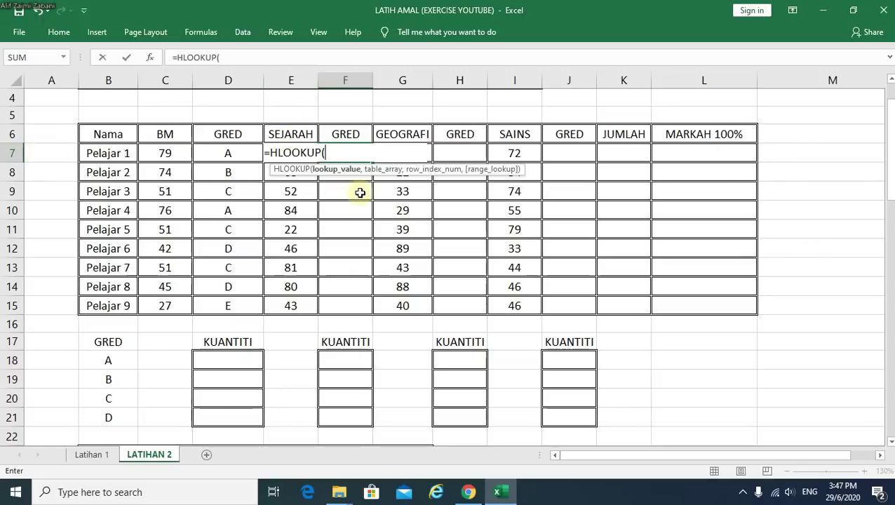
pyautogui.write('E7')
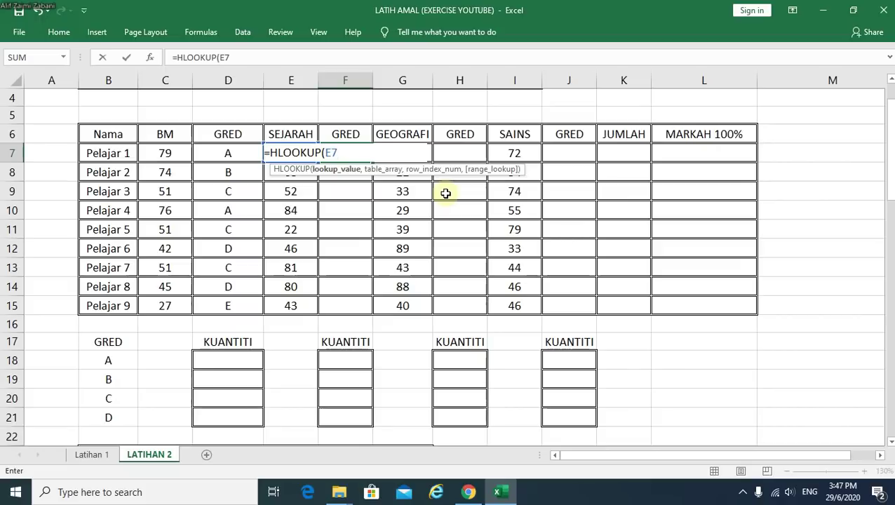
pyautogui.write(',')
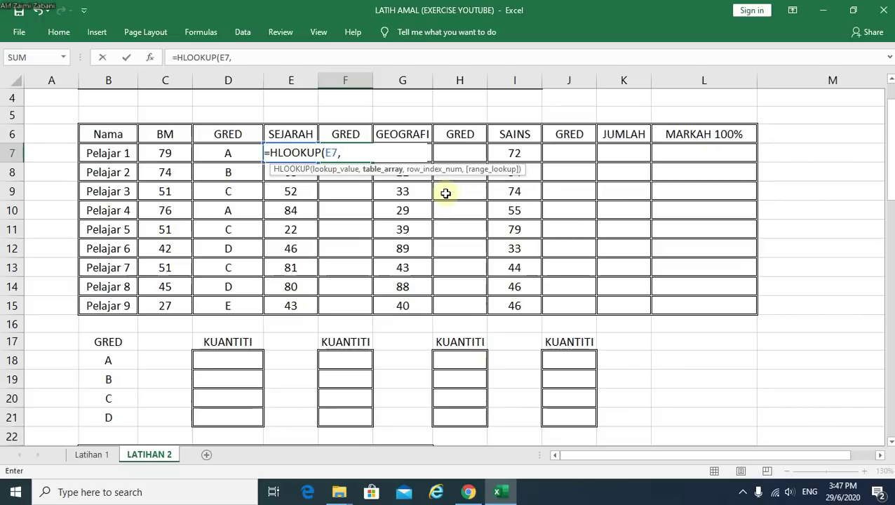
# - Use the MARKAH/GRED table as the F7 formula's table array, locked as $B$23:$G$24
pyautogui.scroll(-2, 442, 188)
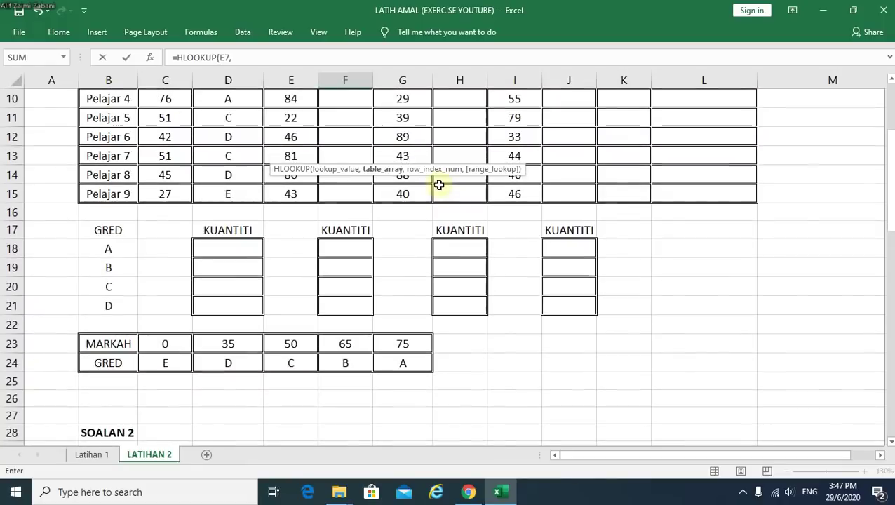
pyautogui.moveTo(121, 344); pyautogui.dragTo(398, 361)
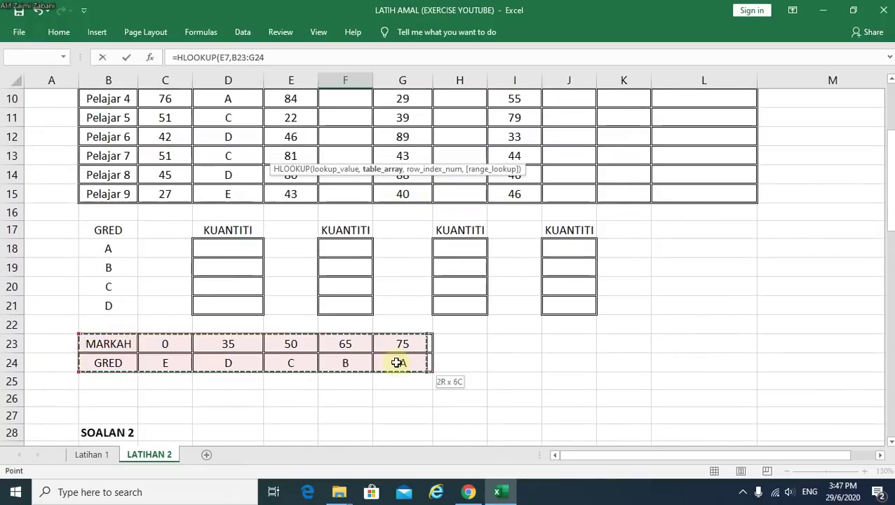
pyautogui.scroll(2, 485, 318)
pyautogui.scroll(1, 486, 318)
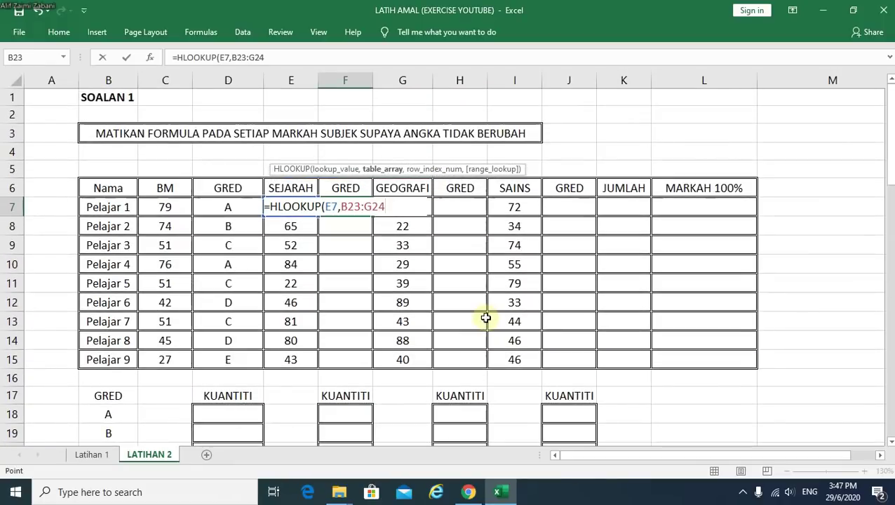
pyautogui.press('F4')
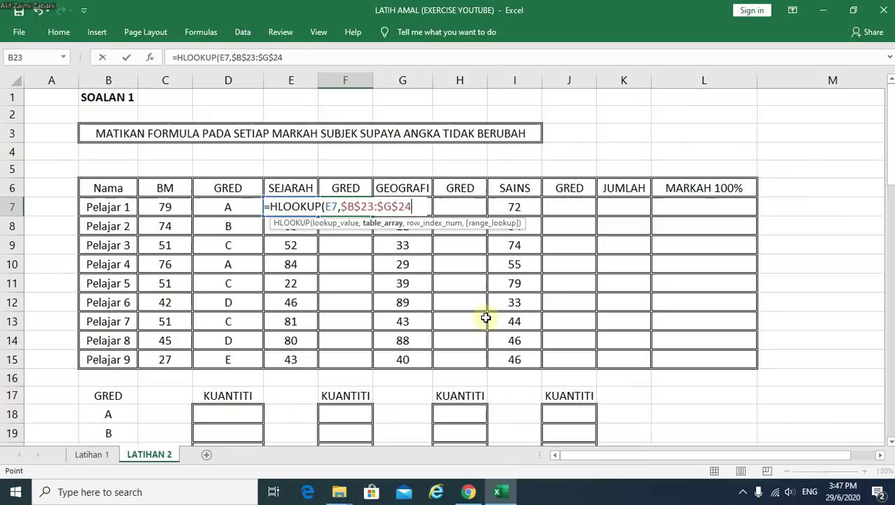
# - Finish the F7 HLOOKUP formula with row index 2 and fill it down through F15
pyautogui.write(',')
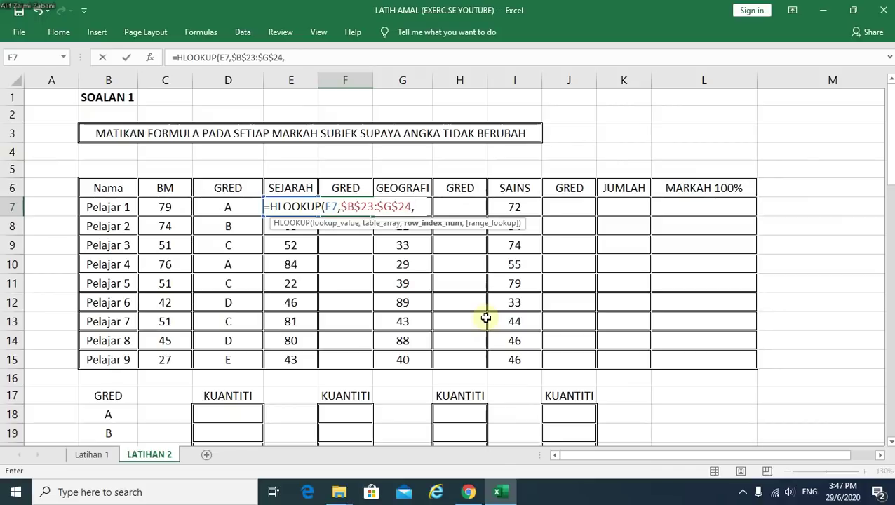
pyautogui.write('2')
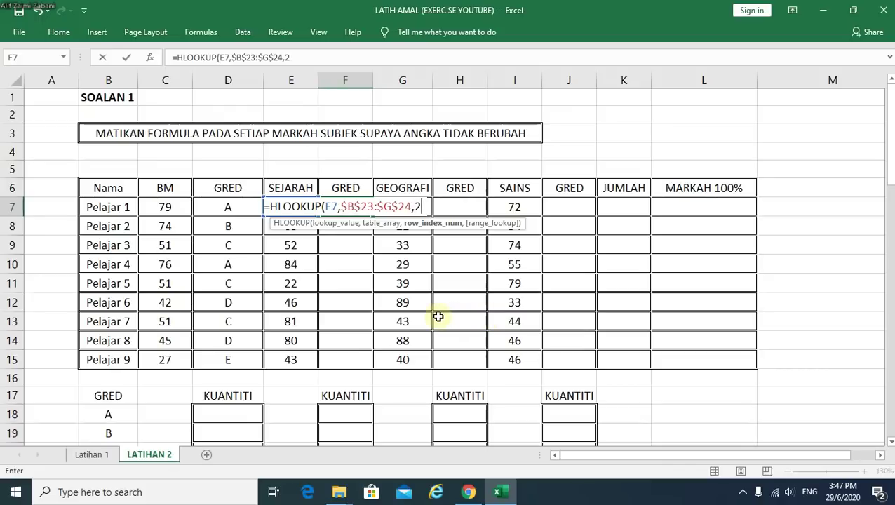
pyautogui.write(')')
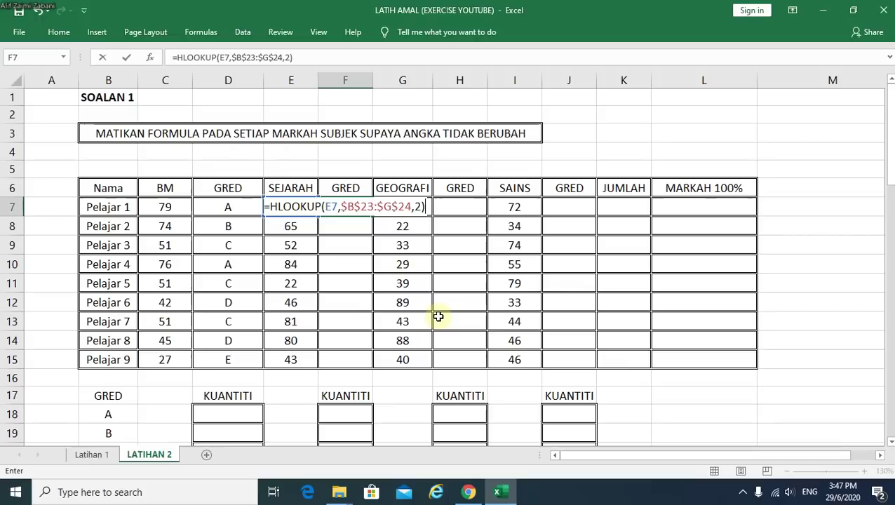
pyautogui.press('Return')
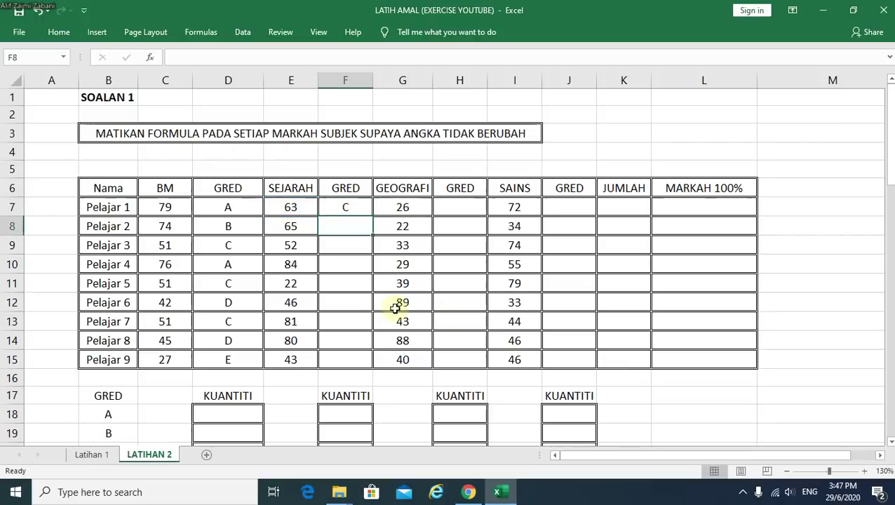
pyautogui.click(366, 202)
pyautogui.moveTo(375, 218); pyautogui.dragTo(368, 363)
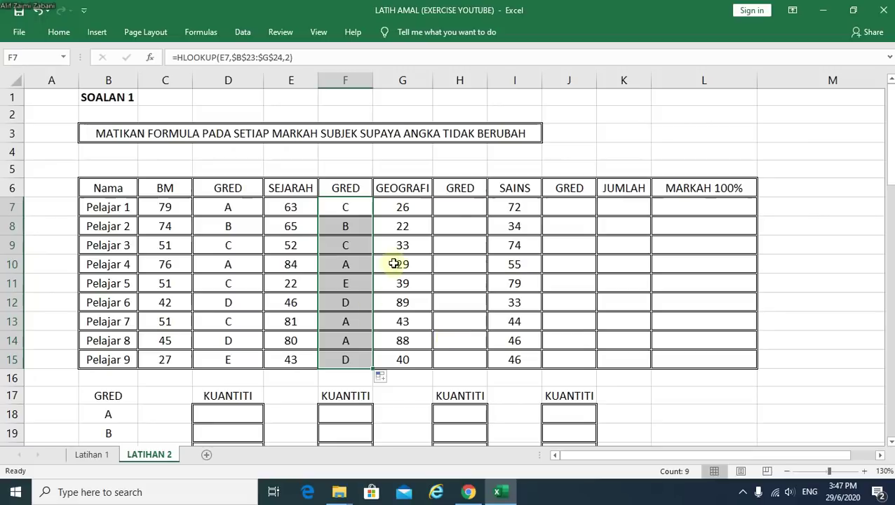
pyautogui.moveTo(462, 208); pyautogui.dragTo(476, 362)
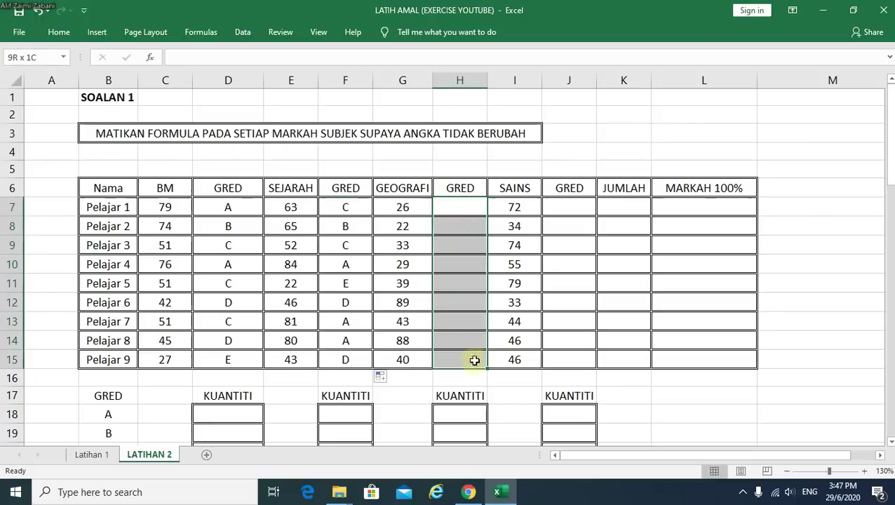
pyautogui.moveTo(575, 210); pyautogui.dragTo(570, 359)
pyautogui.moveTo(456, 208); pyautogui.dragTo(461, 363)
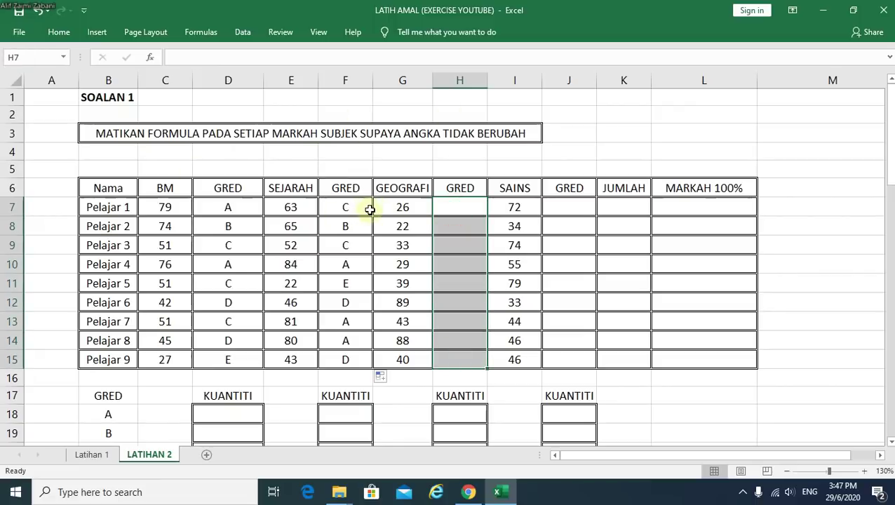
# - Copy the SEJARAH grade formulas in F7:F15 and paste them into the GEOGRAFI GRED column starting at H7
pyautogui.moveTo(347, 208); pyautogui.dragTo(360, 356)
pyautogui.moveTo(361, 207); pyautogui.dragTo(354, 358)
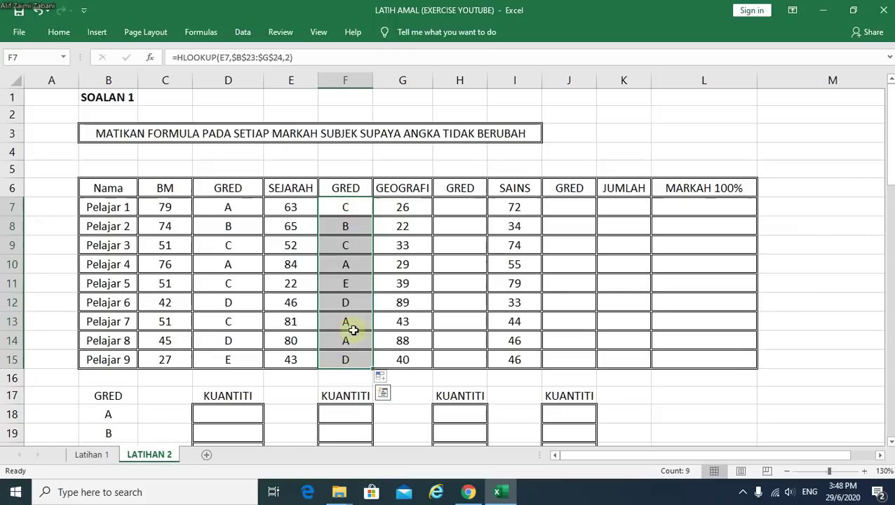
pyautogui.rightClick(347, 207)
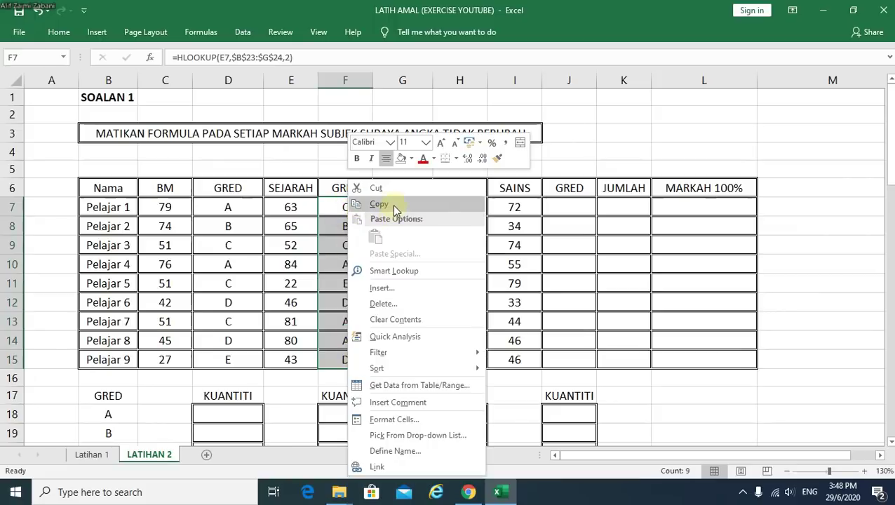
pyautogui.click(392, 204)
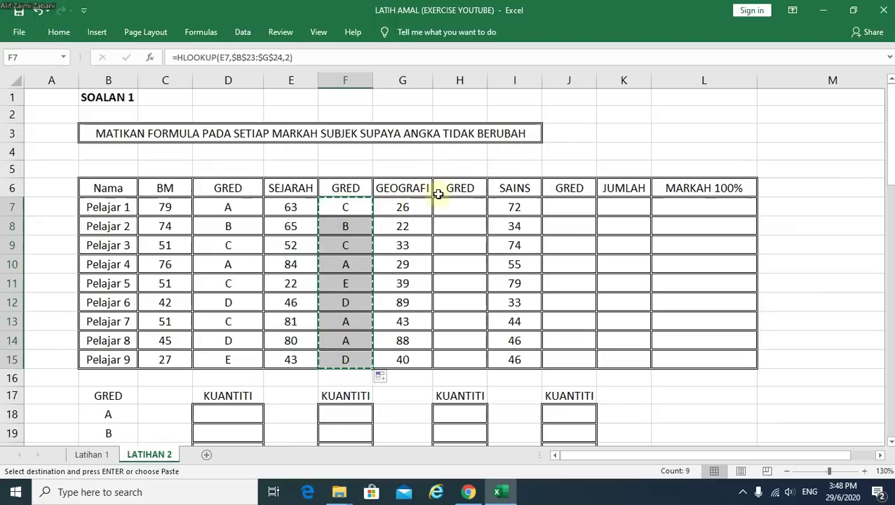
pyautogui.rightClick(462, 210)
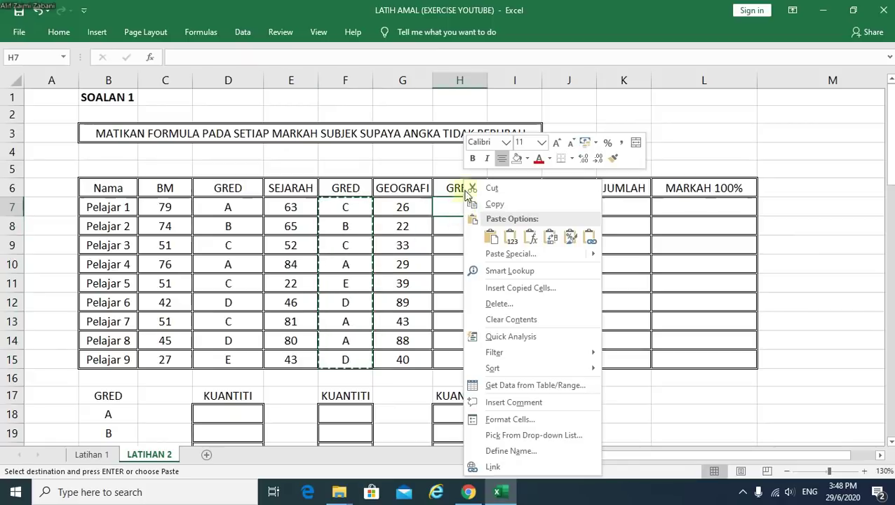
pyautogui.click(491, 238)
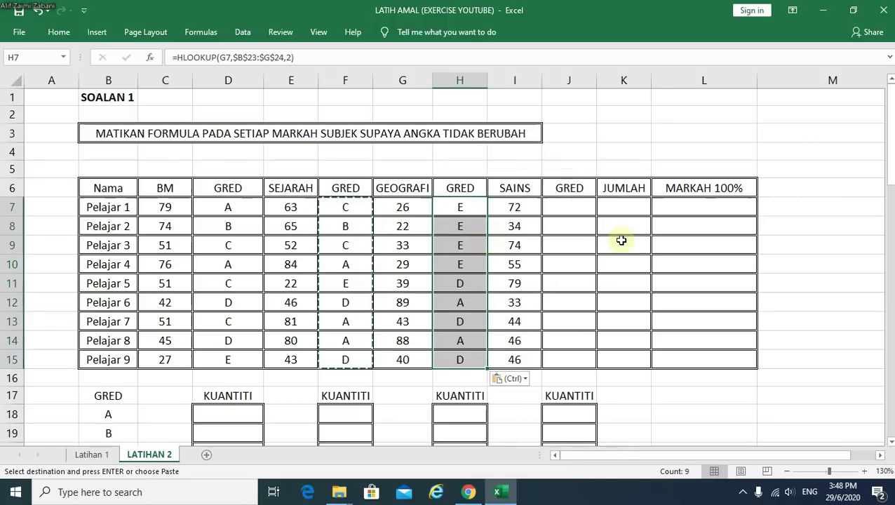
# - Paste the copied grade formulas into the SAINS GRED column starting at J7 and end the copy mode
pyautogui.rightClick(564, 206)
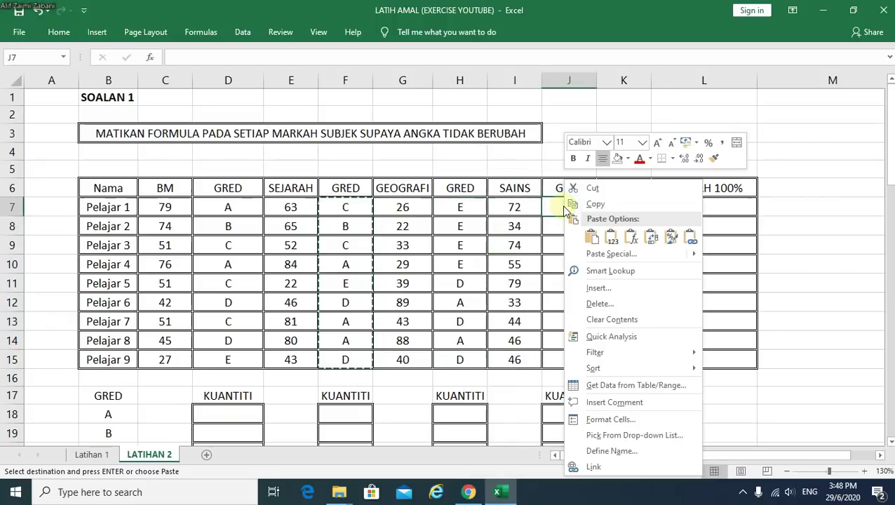
pyautogui.click(594, 237)
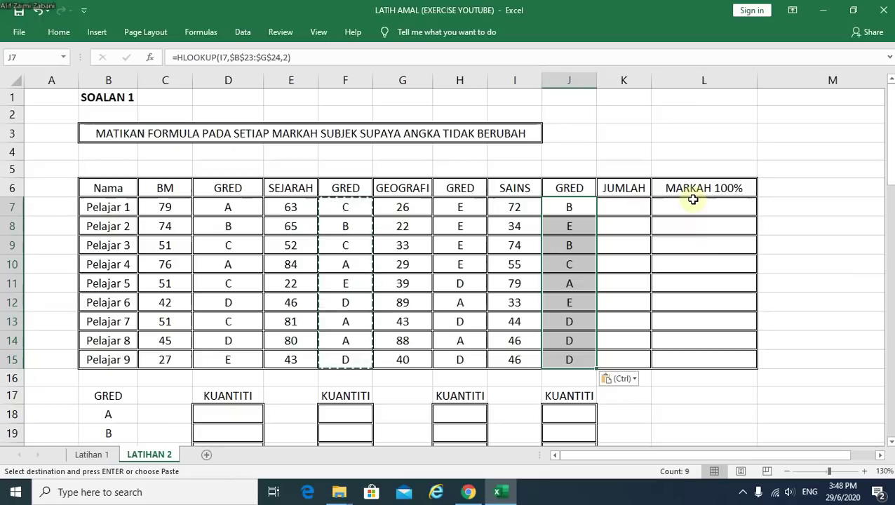
pyautogui.press('Escape')
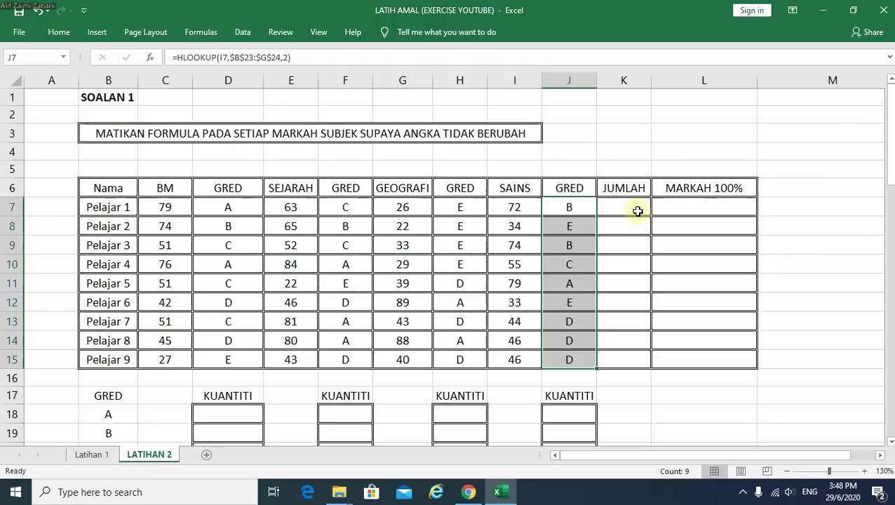
# - Select the JUMLAH cells K7:K15 for all nine students and start a formula with an equals sign
pyautogui.moveTo(637, 210); pyautogui.dragTo(625, 365)
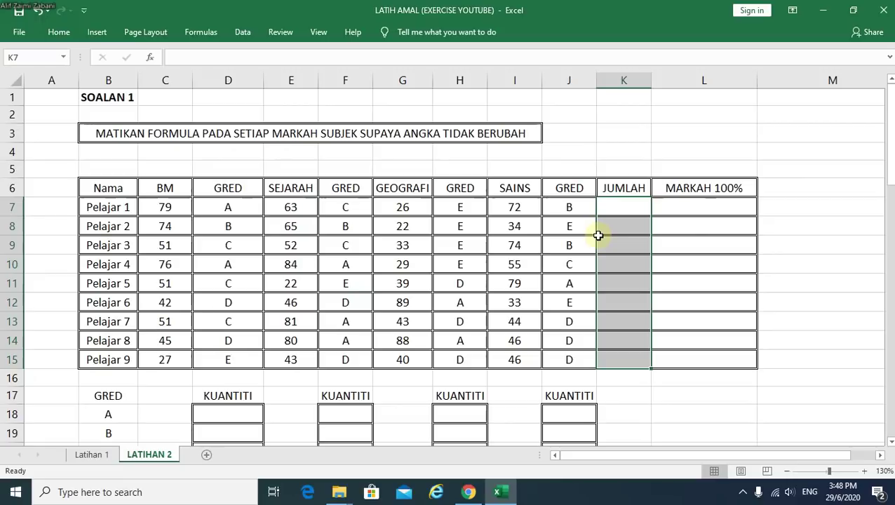
pyautogui.write('=')
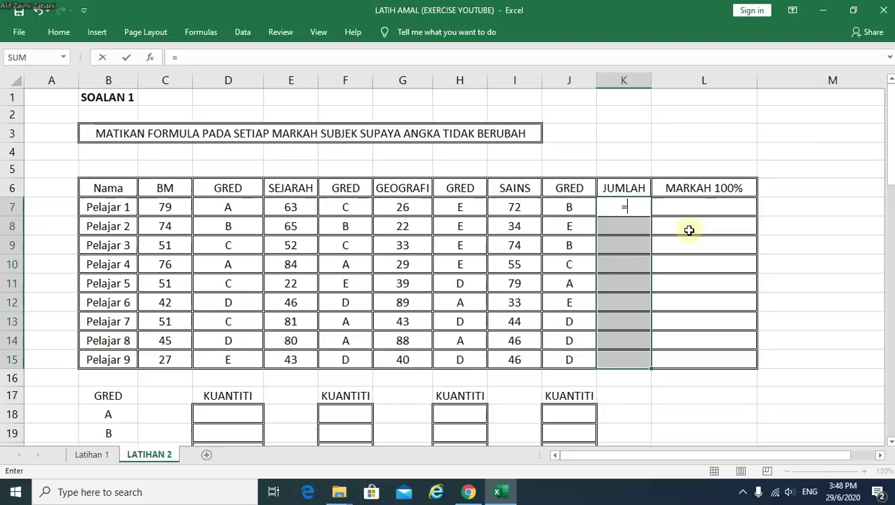
pyautogui.write('SUM')
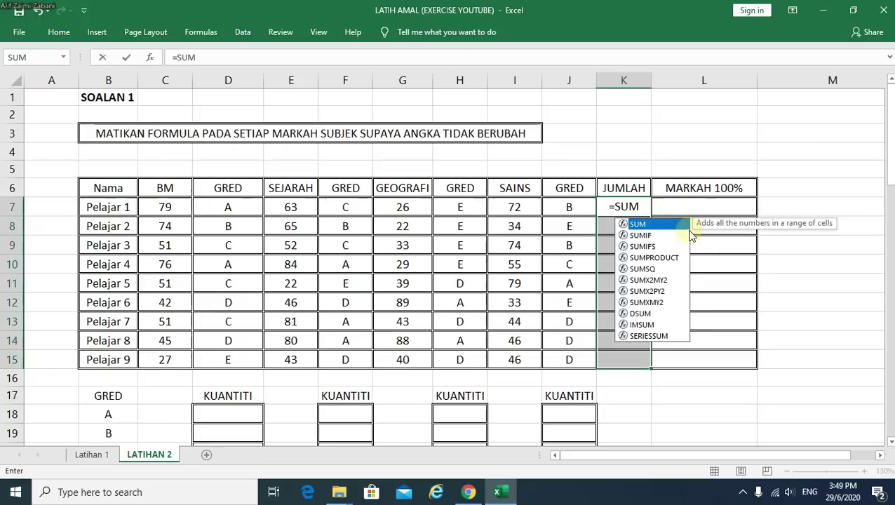
pyautogui.write('(')
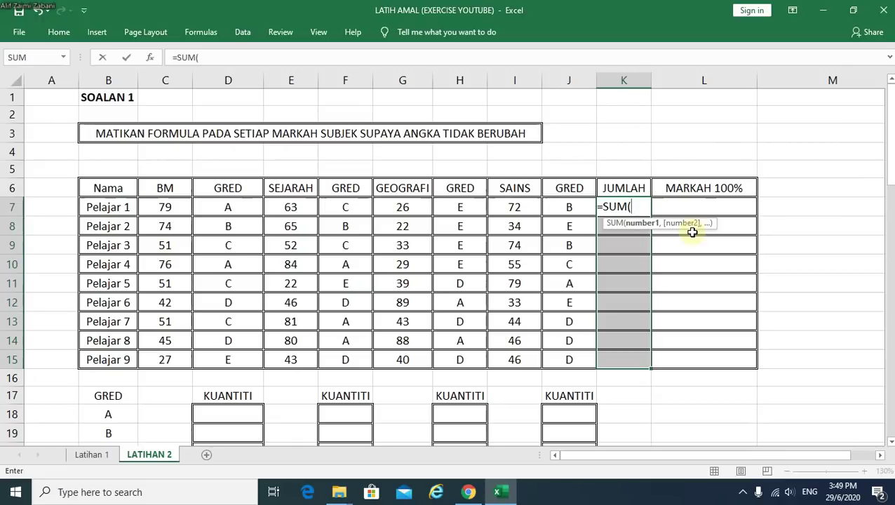
pyautogui.press('BackSpace')
pyautogui.press('BackSpace')
pyautogui.press('BackSpace')
pyautogui.press('BackSpace')
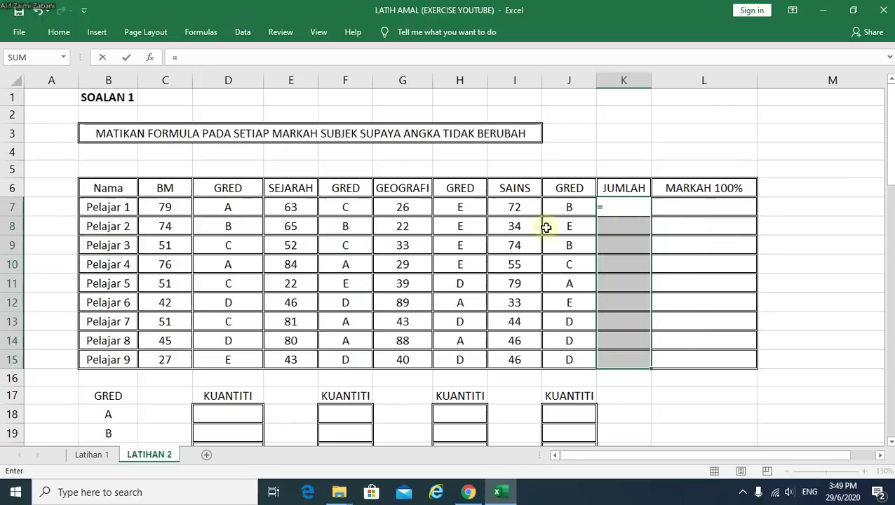
pyautogui.click(161, 207)
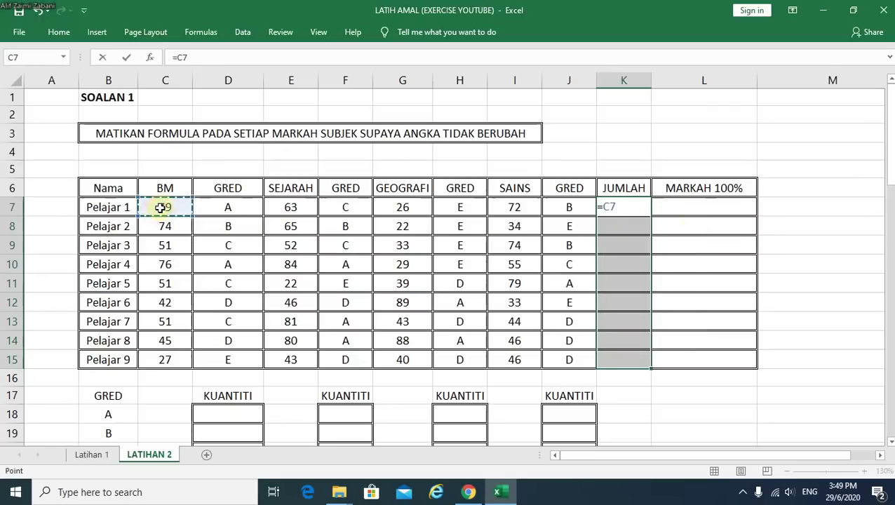
pyautogui.write('+')
pyautogui.click(293, 208)
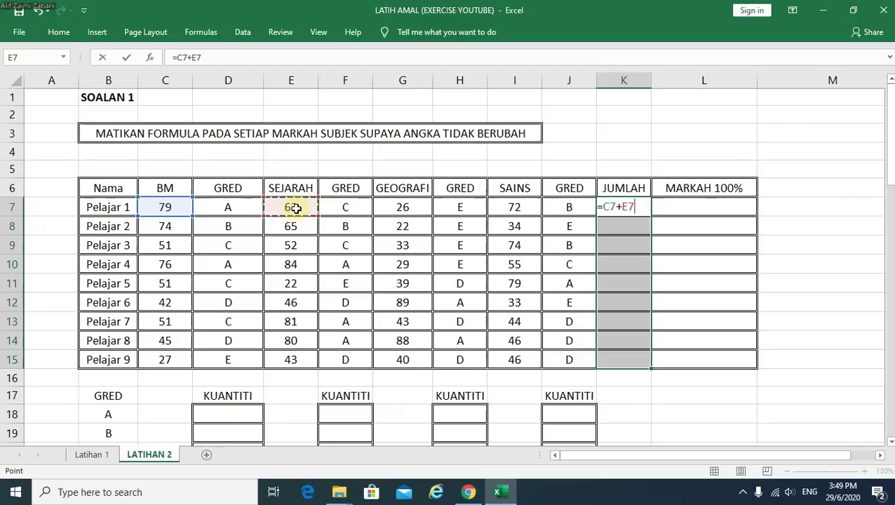
pyautogui.write('+')
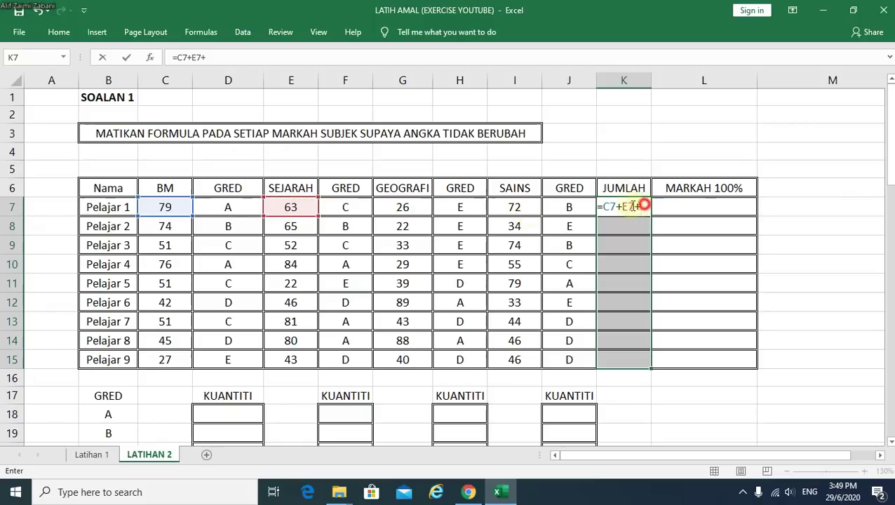
pyautogui.moveTo(640, 205); pyautogui.dragTo(605, 207)
pyautogui.press('BackSpace')
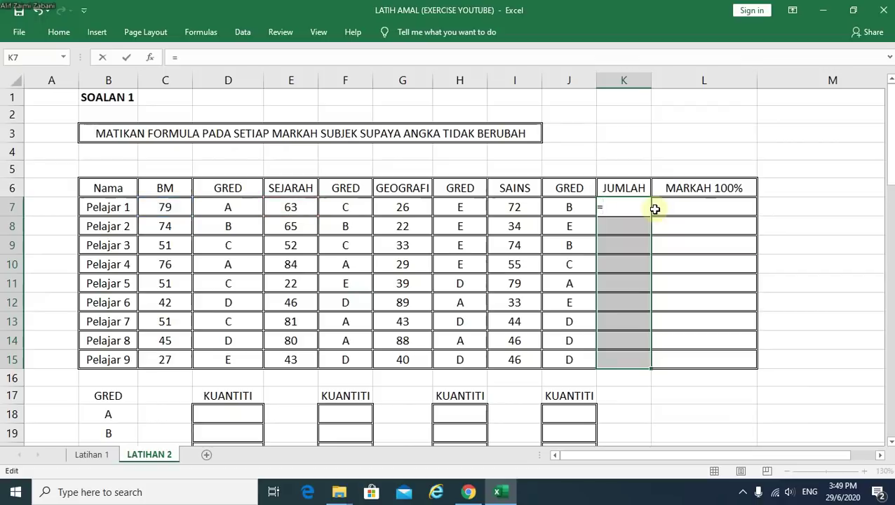
# - Use the SUM function in the K7 formula with Pelajar 1's BM mark in C7 as its first argument
pyautogui.write('SUM')
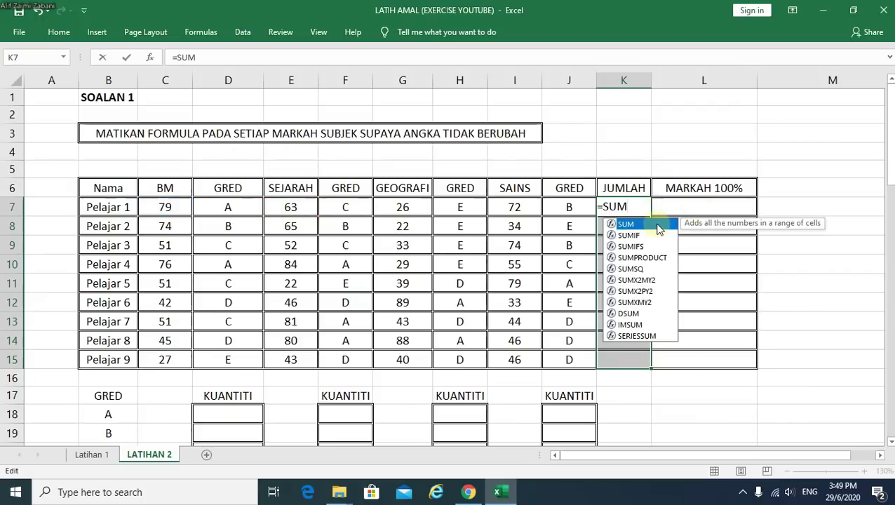
pyautogui.doubleClick(659, 229)
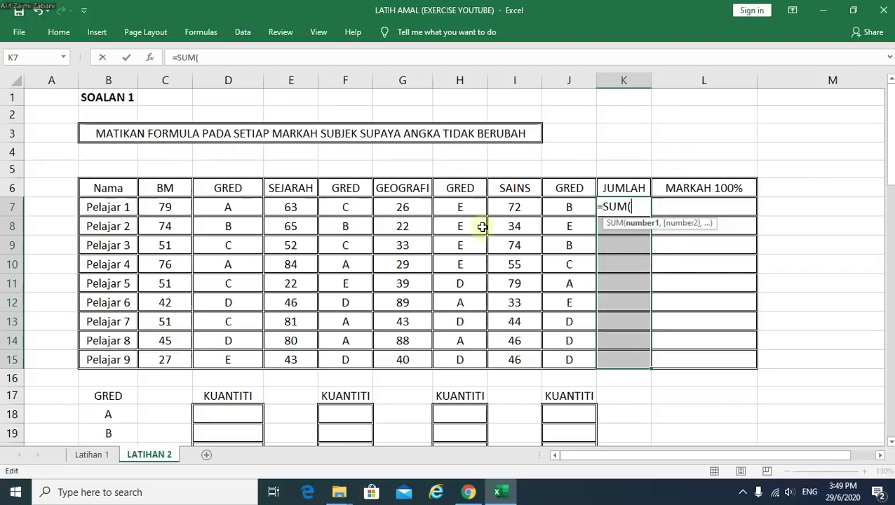
pyautogui.click(166, 207)
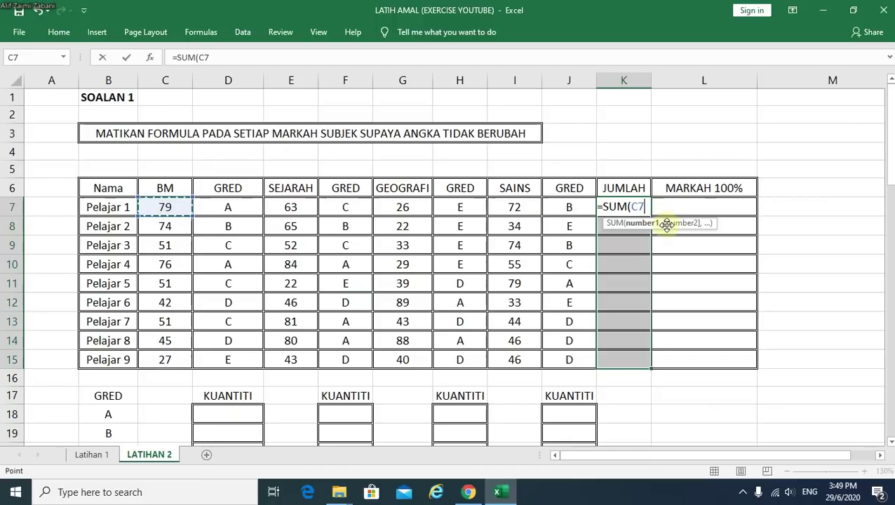
pyautogui.write('+')
pyautogui.click(292, 207)
pyautogui.write('+')
pyautogui.click(411, 204)
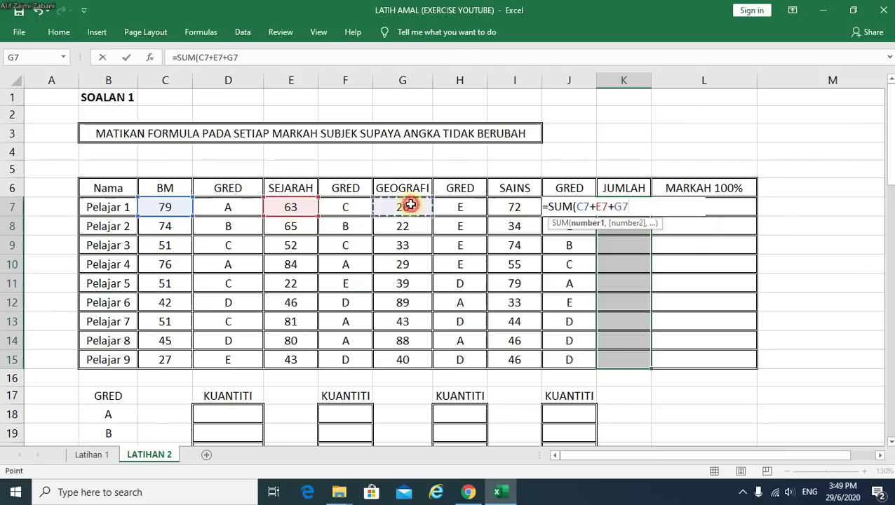
pyautogui.write('+')
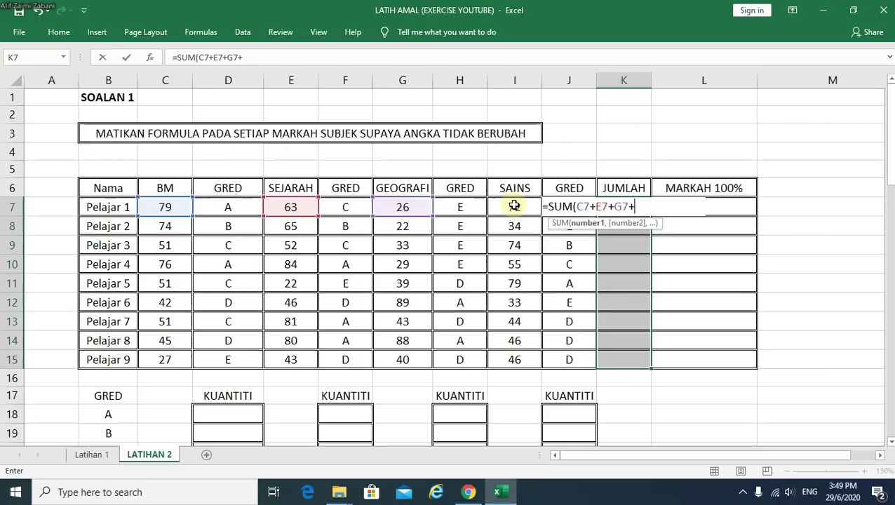
pyautogui.click(514, 206)
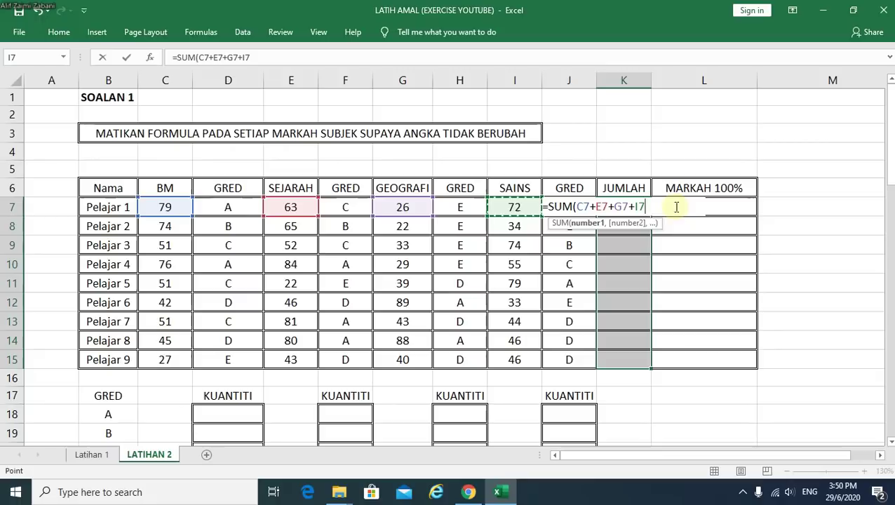
pyautogui.click(656, 210)
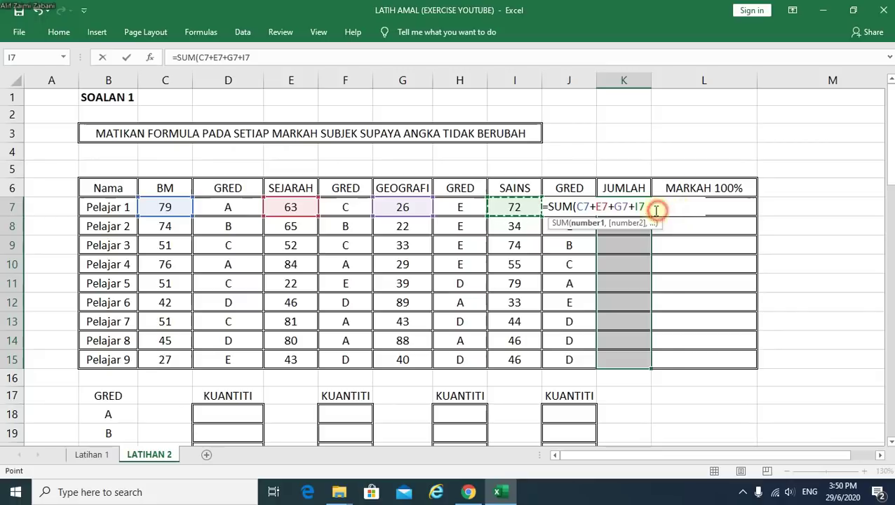
pyautogui.click(593, 209)
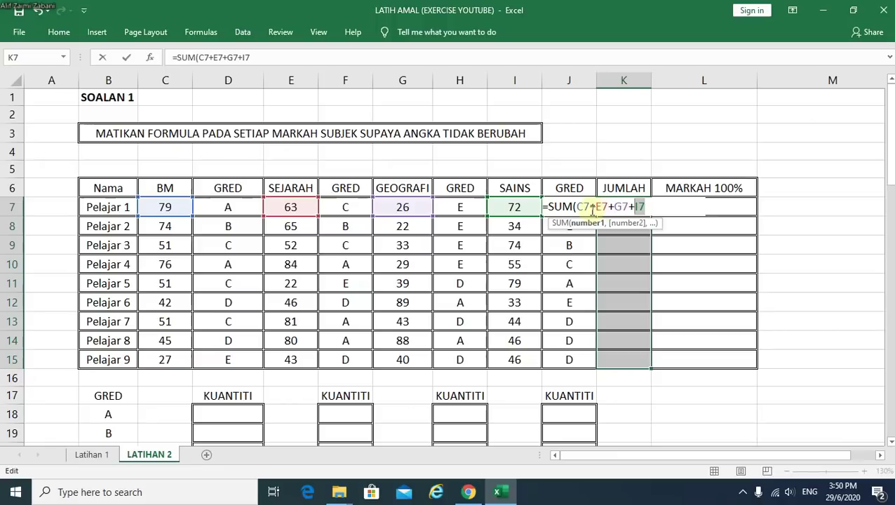
pyautogui.moveTo(593, 209); pyautogui.dragTo(660, 206)
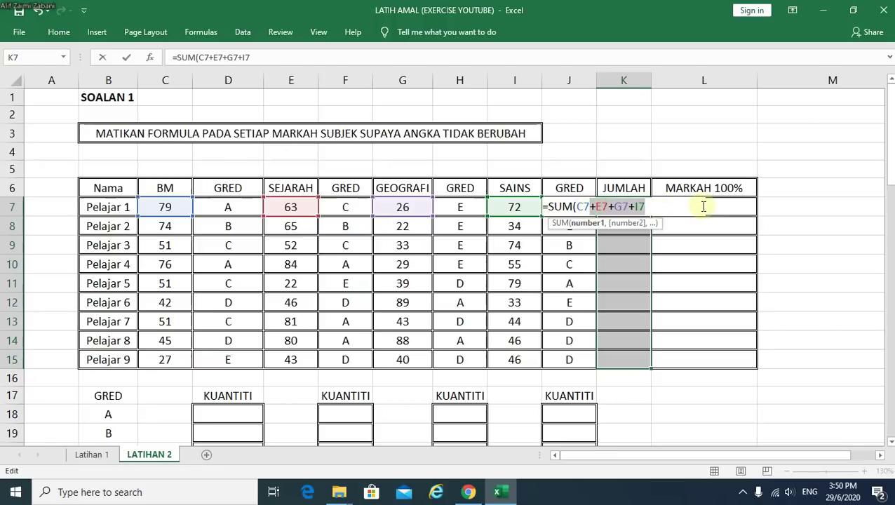
pyautogui.press('BackSpace')
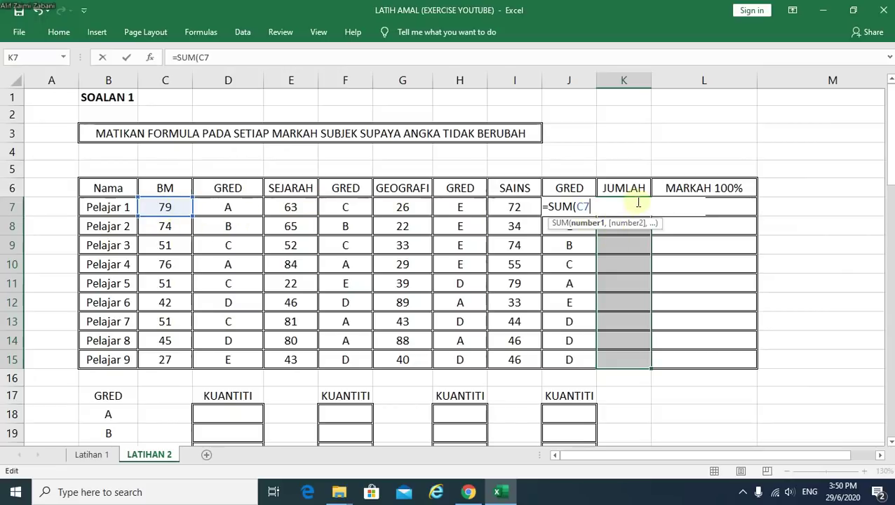
# - Complete the formula as =SUM(C7,E7,G7,I7) and enter it in all selected JUMLAH cells K7:K15 at once
pyautogui.write(',')
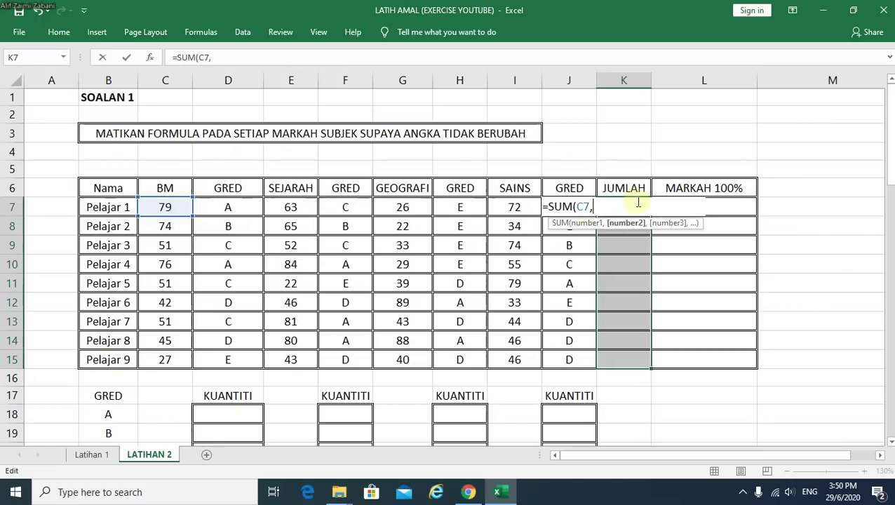
pyautogui.click(287, 206)
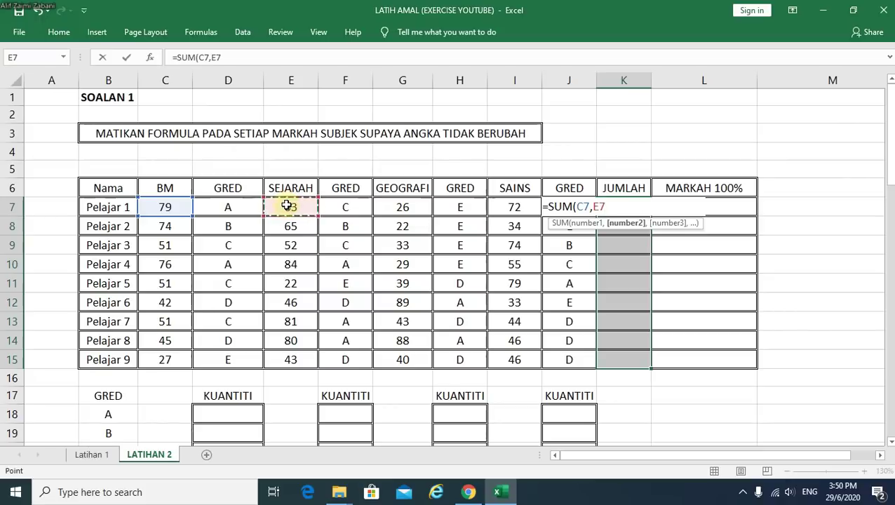
pyautogui.write(',')
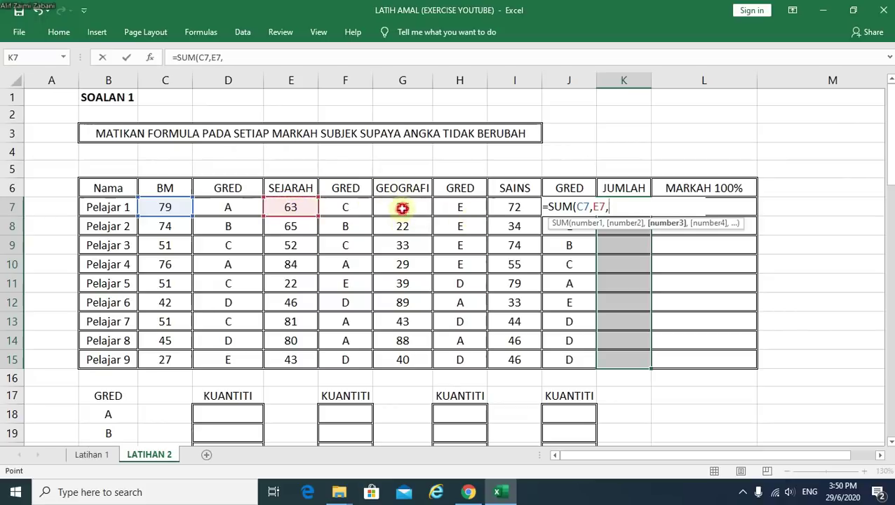
pyautogui.click(402, 208)
pyautogui.write(',')
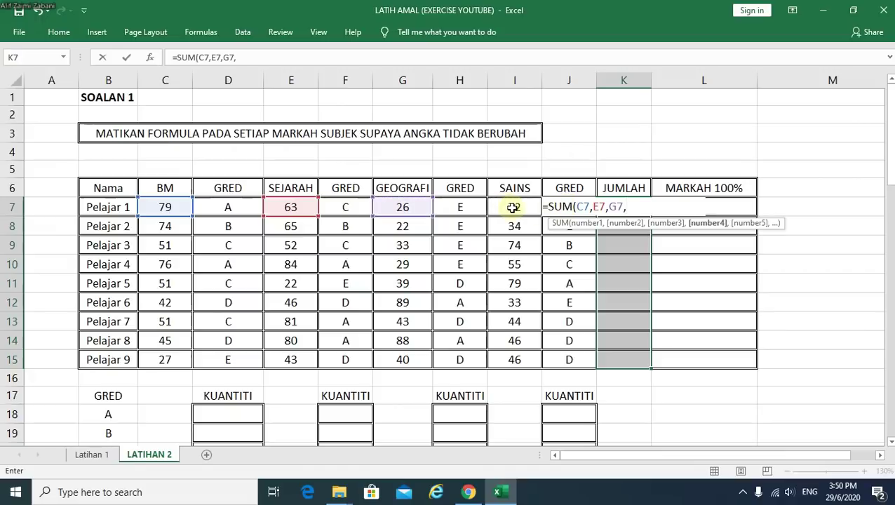
pyautogui.click(513, 208)
pyautogui.write(')')
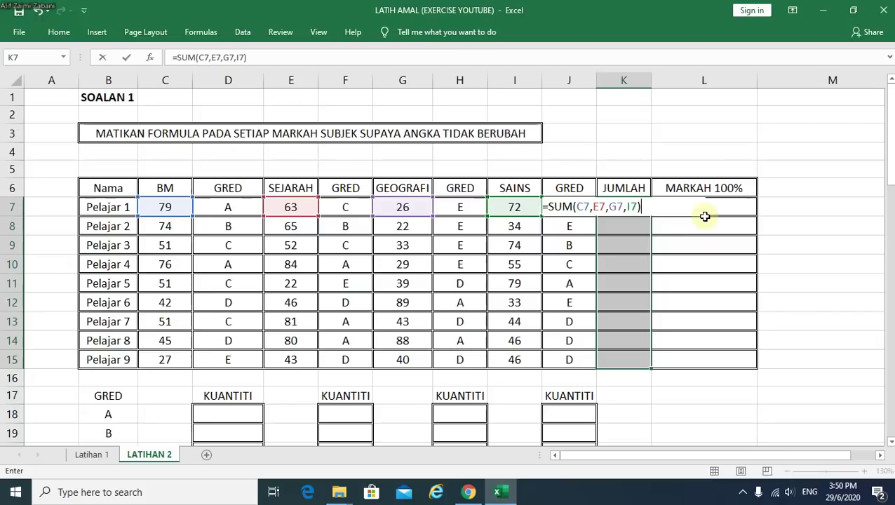
pyautogui.hotkey('ctrl', 'Return')
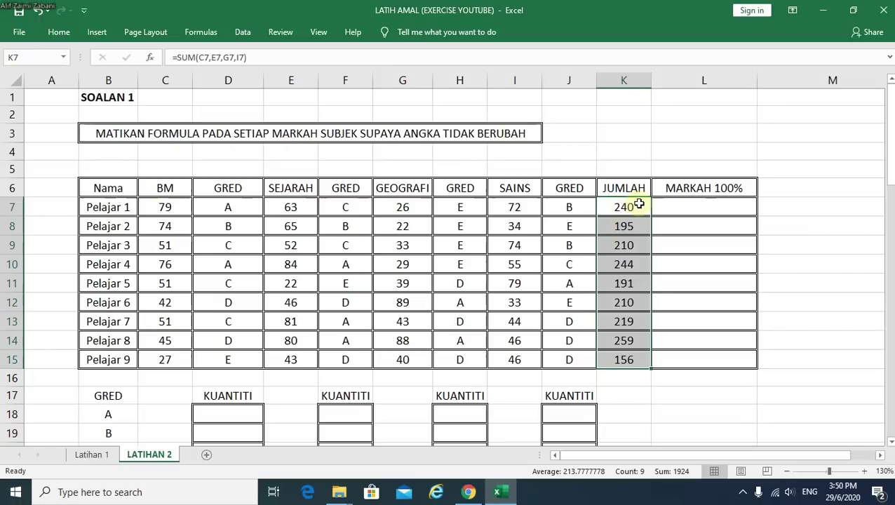
# - Start an AVERAGE formula in Pelajar 1's MARKAH 100% cell L7
pyautogui.click(638, 206)
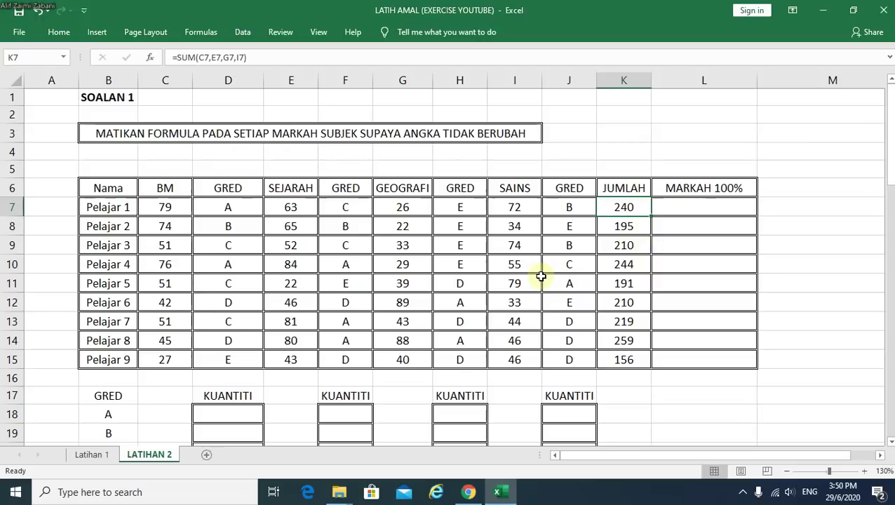
pyautogui.click(698, 208)
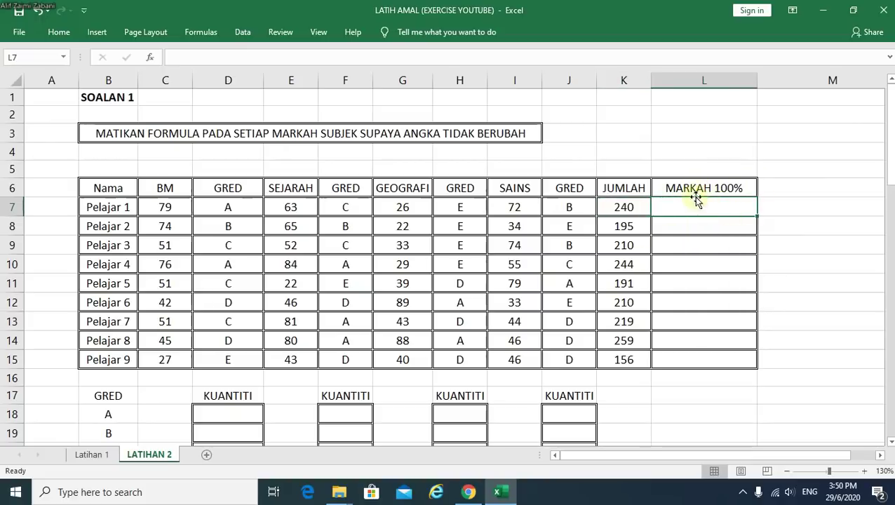
pyautogui.click(647, 205)
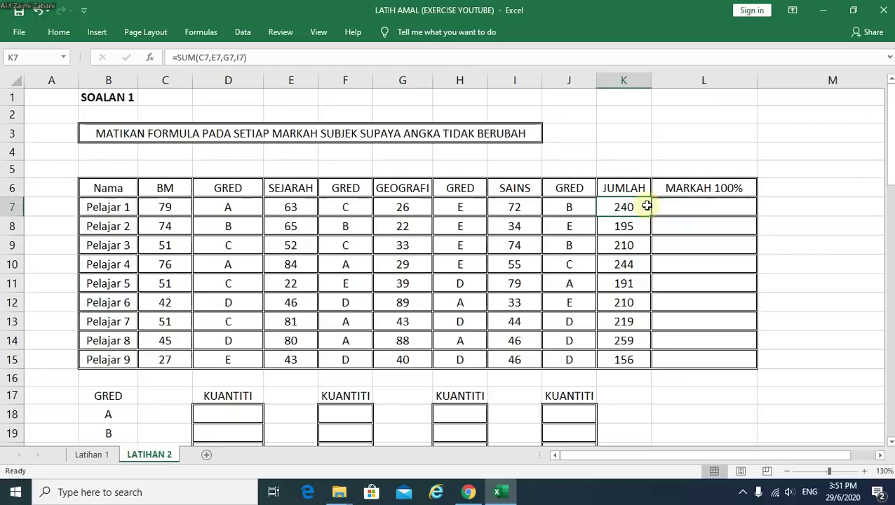
pyautogui.click(703, 210)
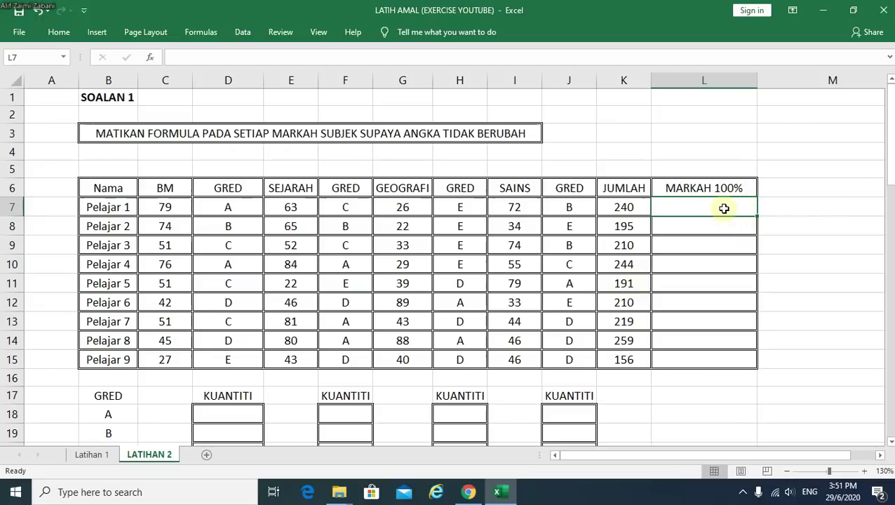
pyautogui.write('=')
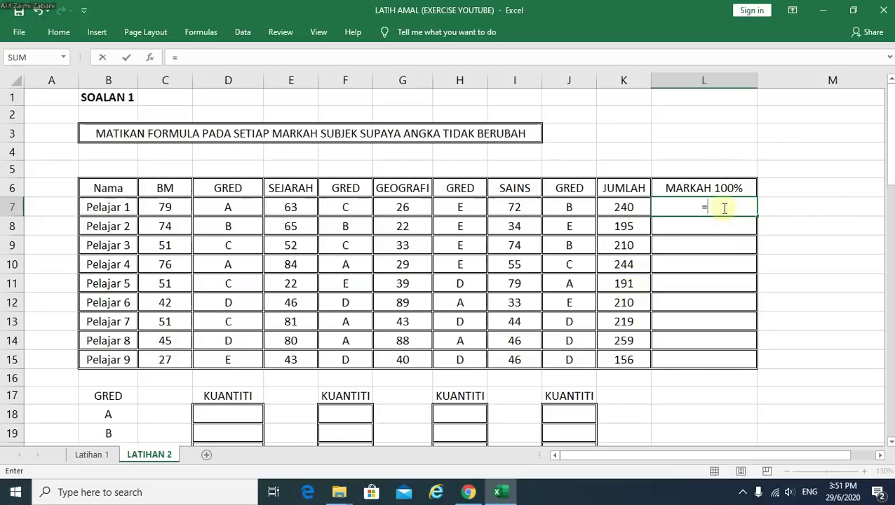
pyautogui.write('AVERA')
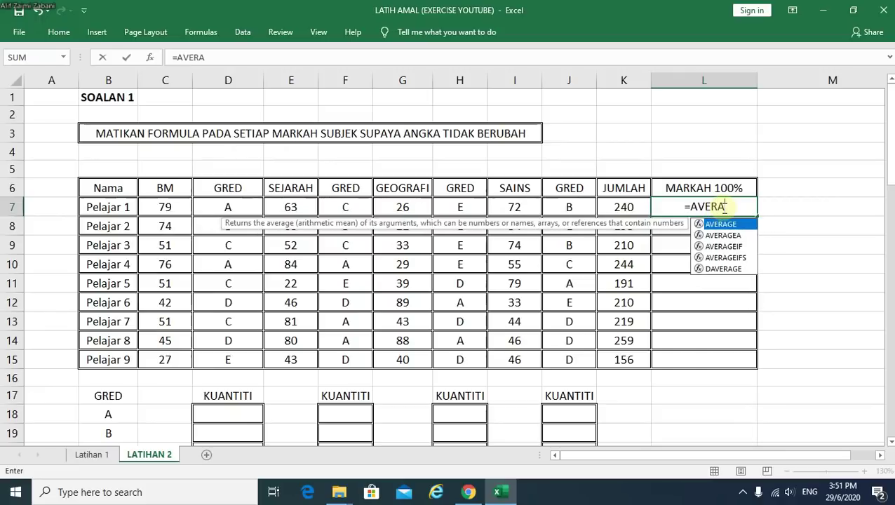
pyautogui.press('Tab')
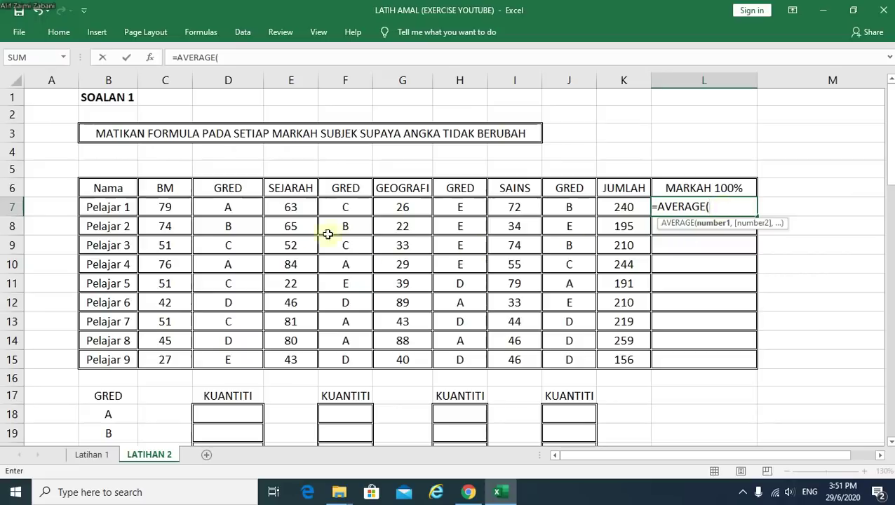
# - Add Pelajar 1's BM, SEJARAH, GEOGRAFI and SAINS marks (C7, E7, G7, I7) as the AVERAGE arguments
pyautogui.click(170, 207)
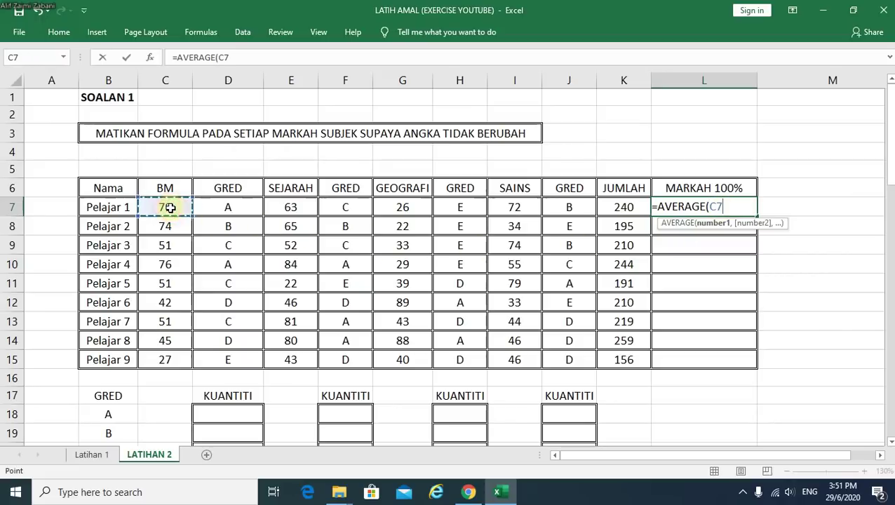
pyautogui.write(',')
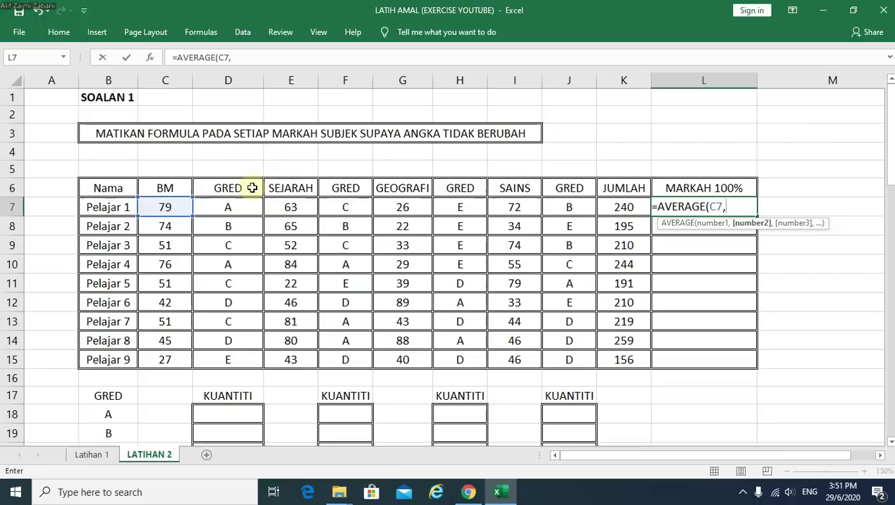
pyautogui.click(302, 207)
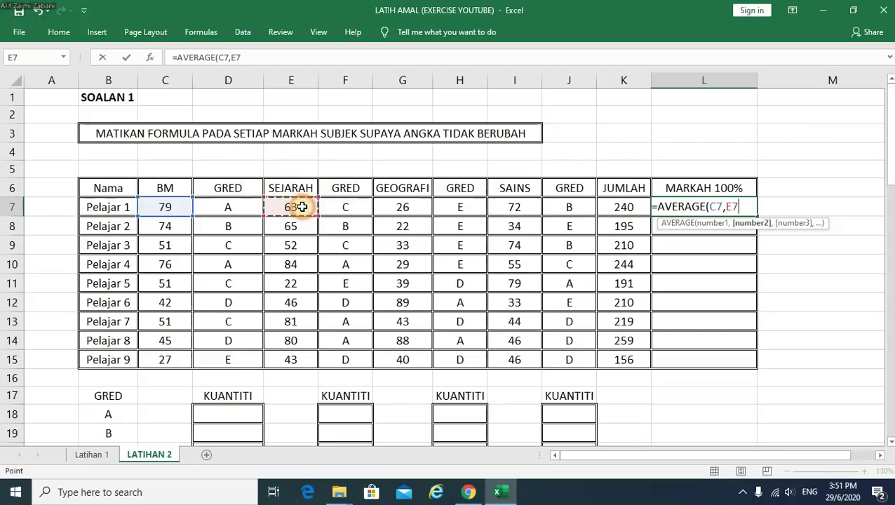
pyautogui.write(',')
pyautogui.click(401, 207)
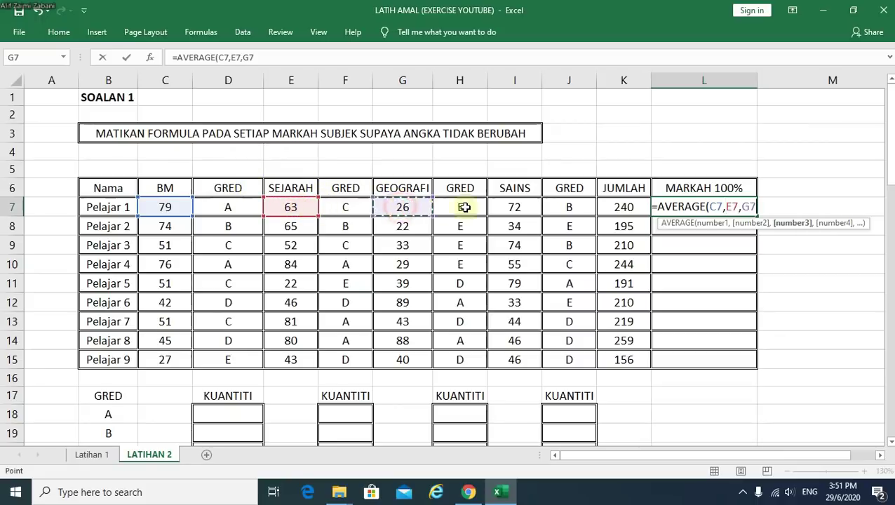
pyautogui.write(',')
pyautogui.click(515, 208)
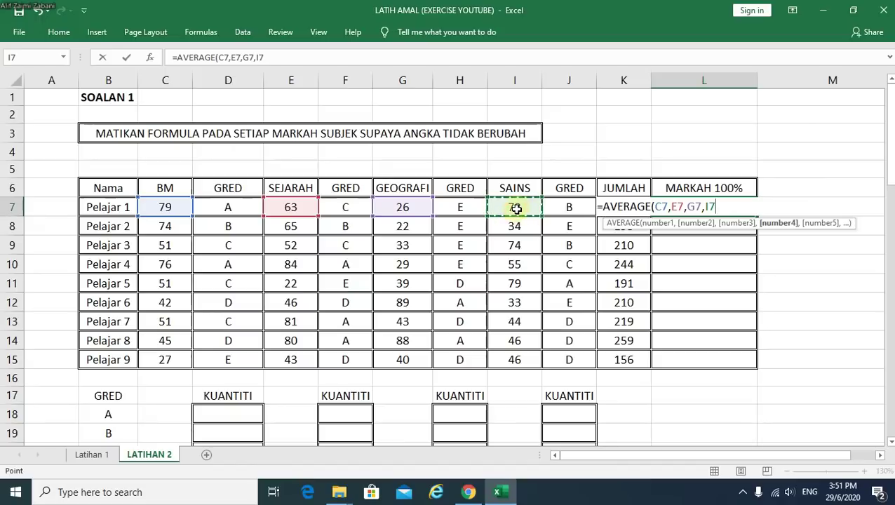
# - Enter the L7 formula as =AVERAGE(C7,E7,G7,I7) and fill it down the MARKAH 100% column to L15
pyautogui.write(',')
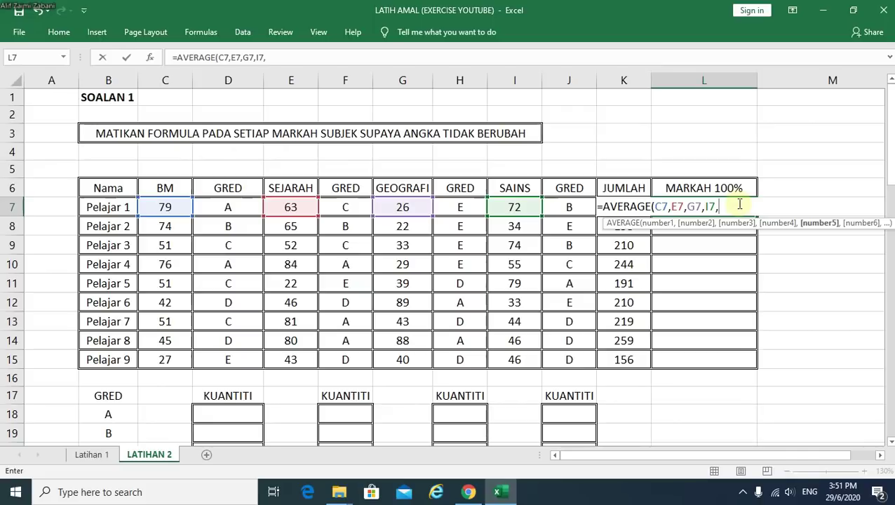
pyautogui.press('BackSpace')
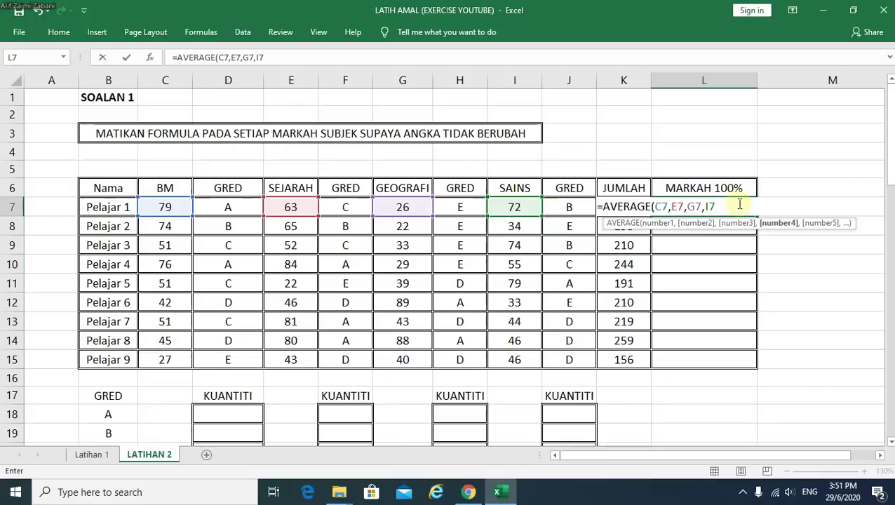
pyautogui.write(')')
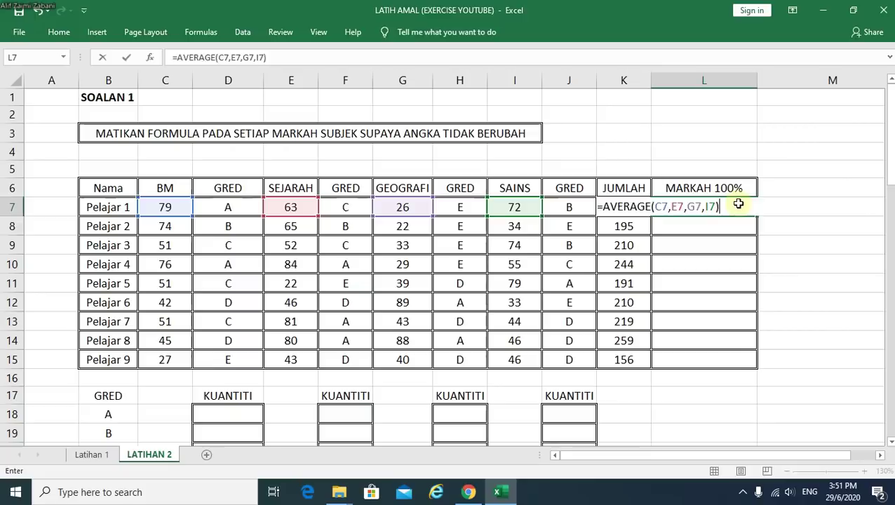
pyautogui.press('Return')
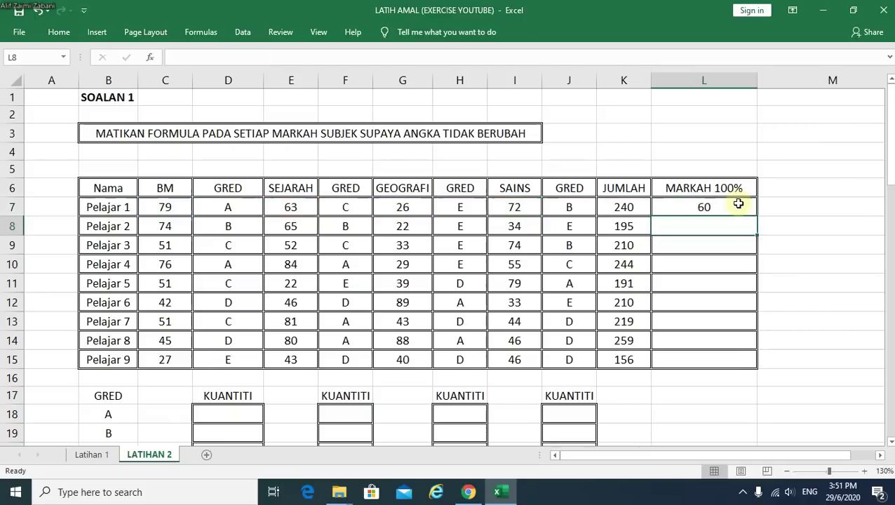
pyautogui.click(739, 205)
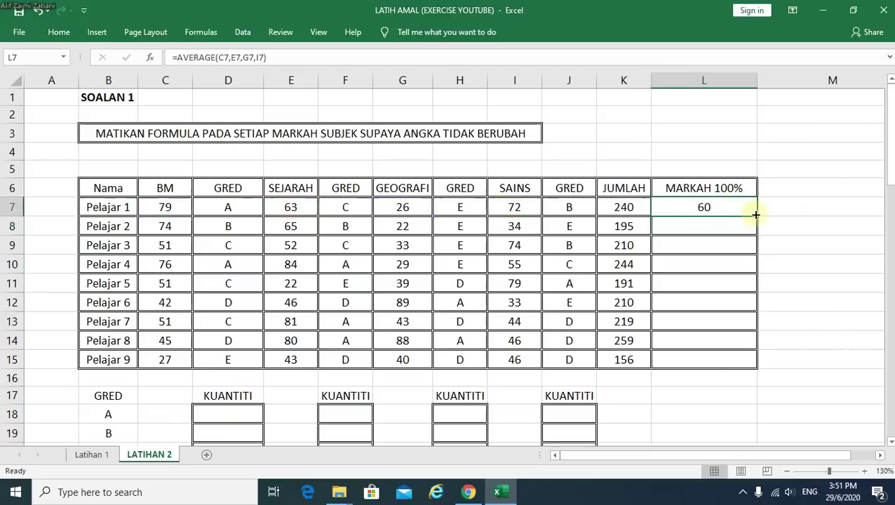
pyautogui.moveTo(756, 214); pyautogui.dragTo(748, 370)
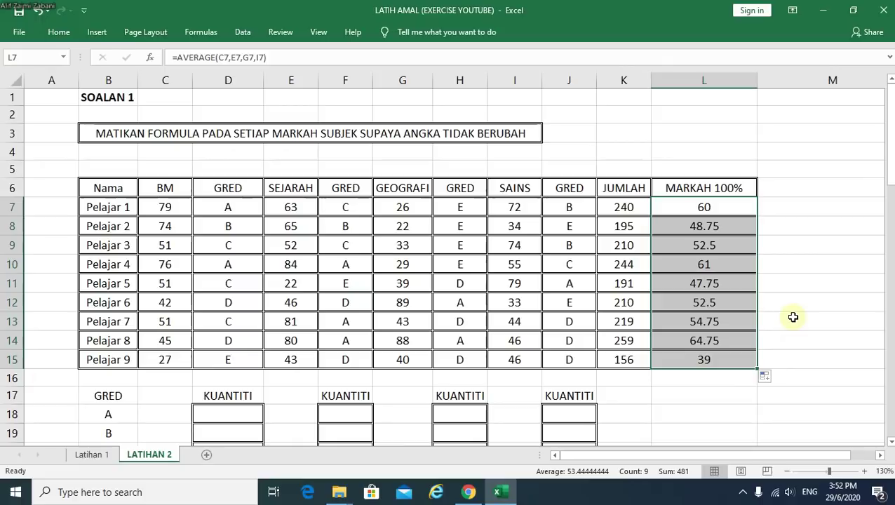
# - Start a COUNTIF formula in the KUANTITI cell D18 for grade A in BM
pyautogui.scroll(-1, 664, 366)
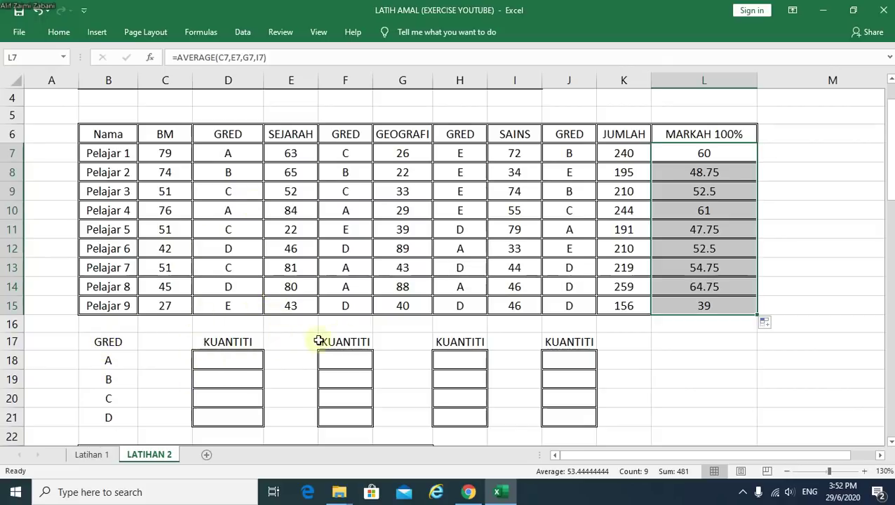
pyautogui.click(222, 360)
pyautogui.scroll(-1, 344, 358)
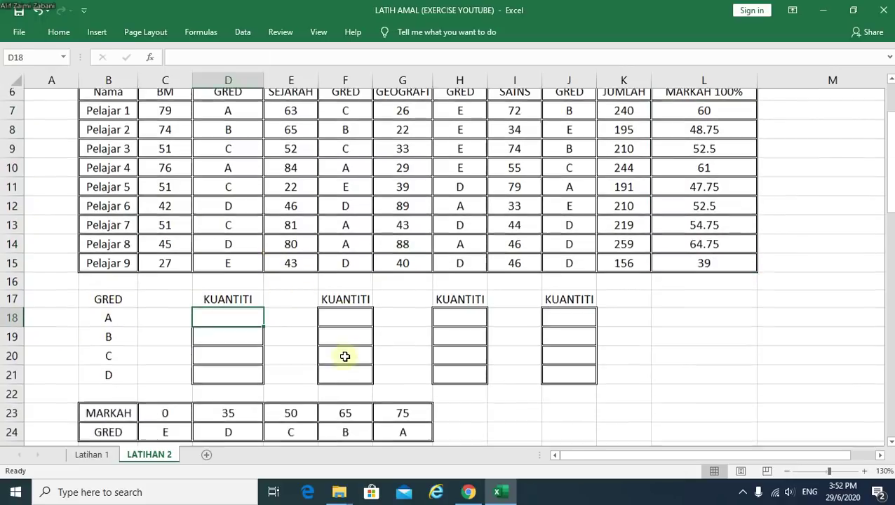
pyautogui.scroll(1, 397, 358)
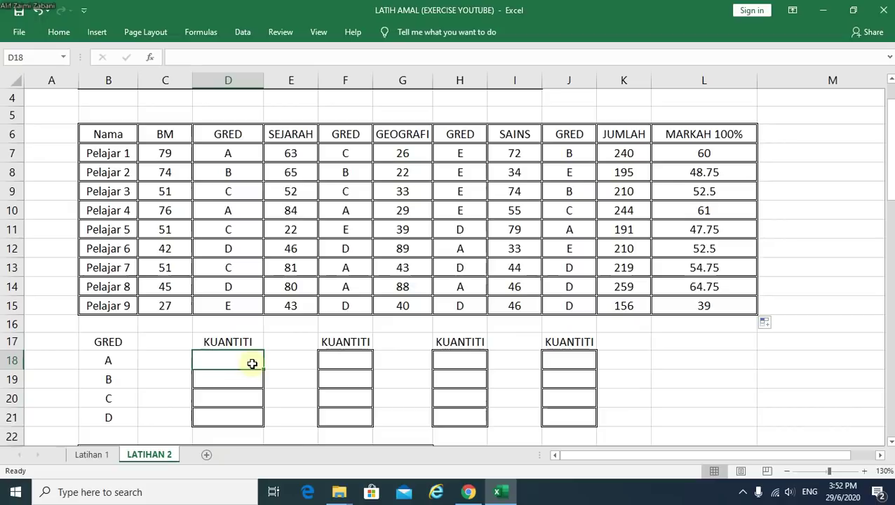
pyautogui.write('=')
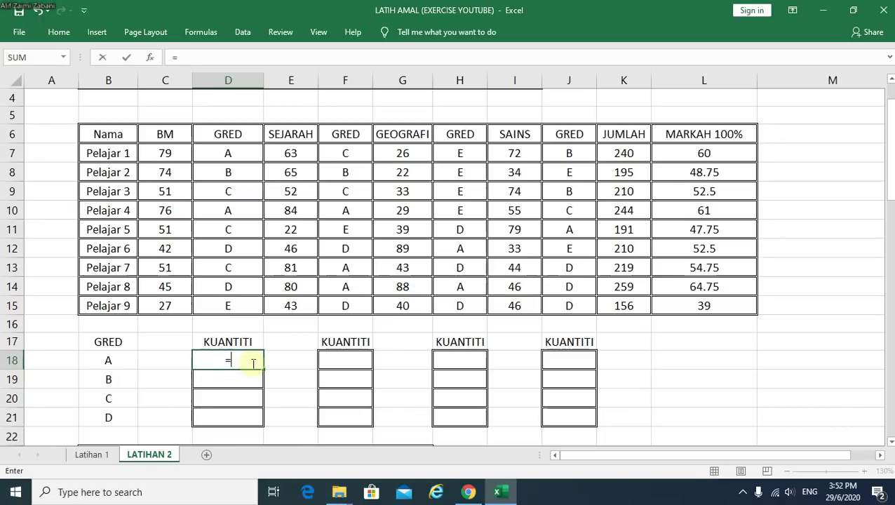
pyautogui.write('COUN')
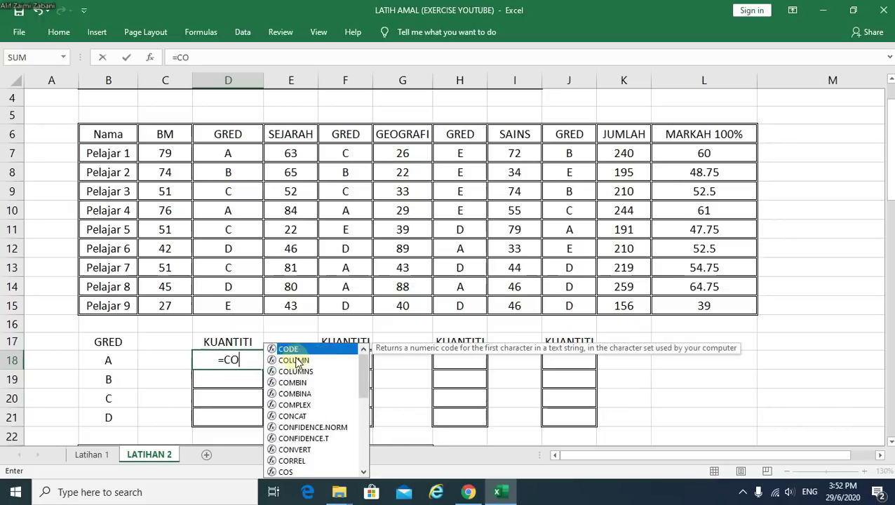
pyautogui.press('Down')
pyautogui.press('Down')
pyautogui.press('Down')
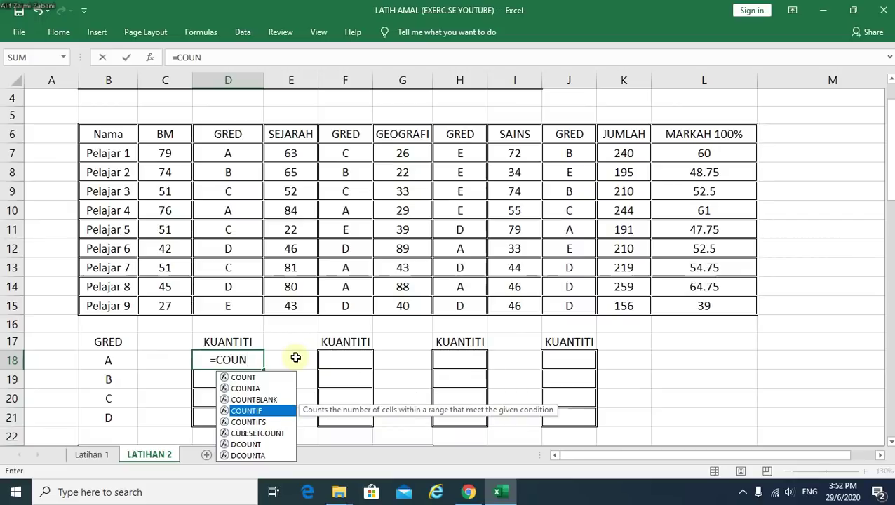
pyautogui.doubleClick(254, 411)
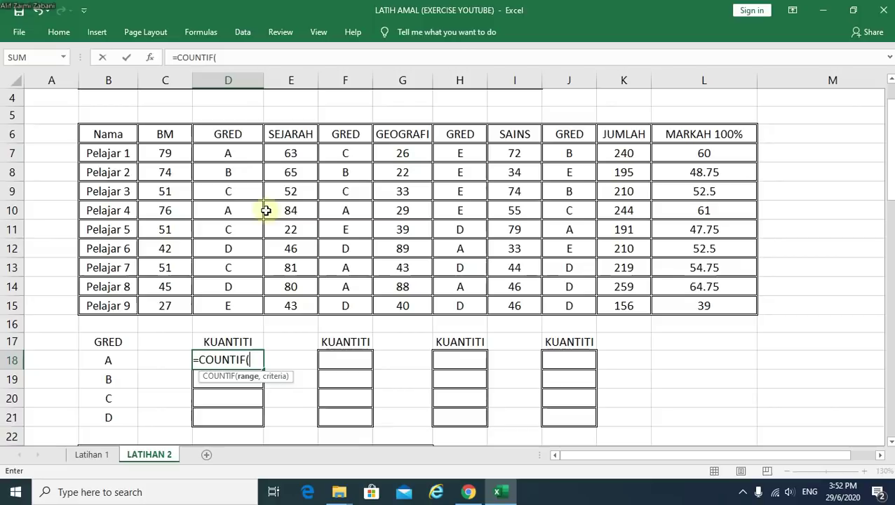
# - Complete the D18 formula as =COUNTIF($D$7:$D$15,B18), with the BM grade range locked as absolute, and enter it
pyautogui.moveTo(235, 150); pyautogui.dragTo(230, 301)
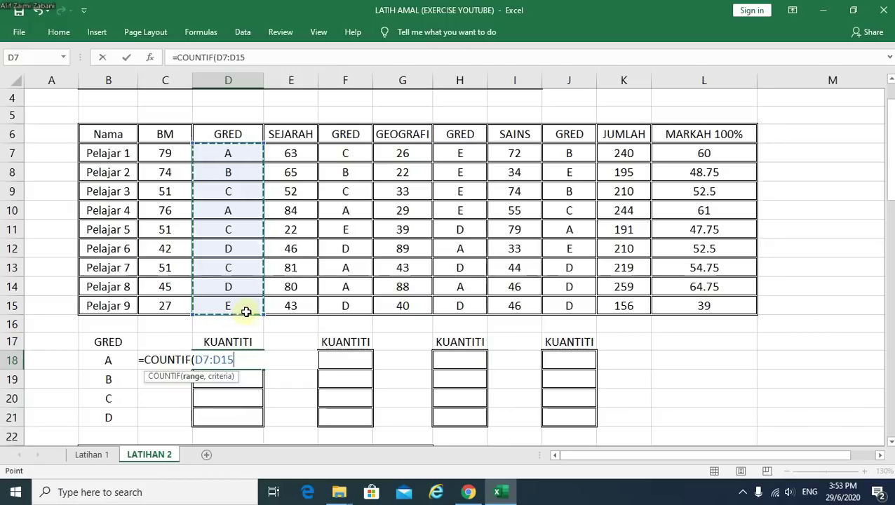
pyautogui.press('F4')
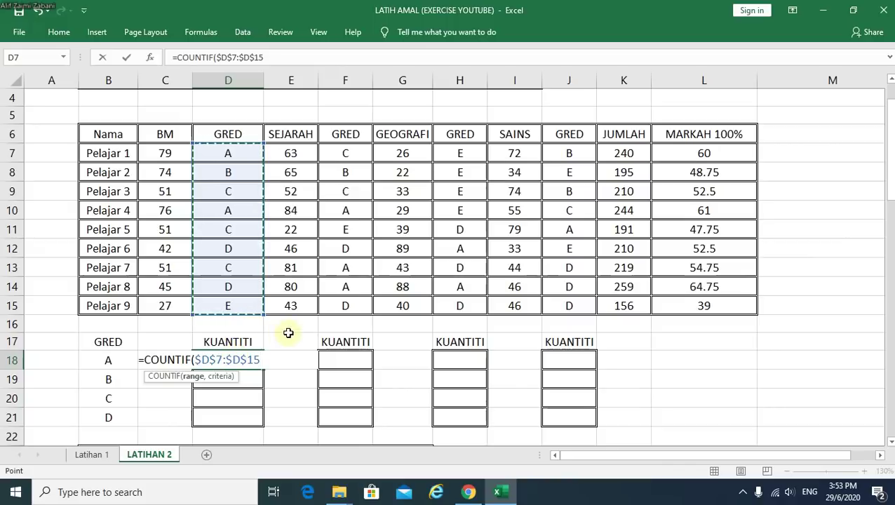
pyautogui.write(',')
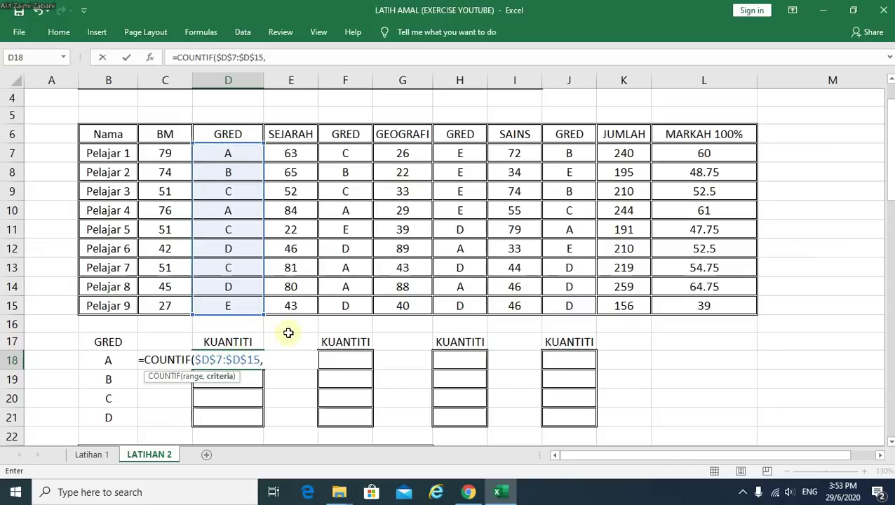
pyautogui.click(107, 360)
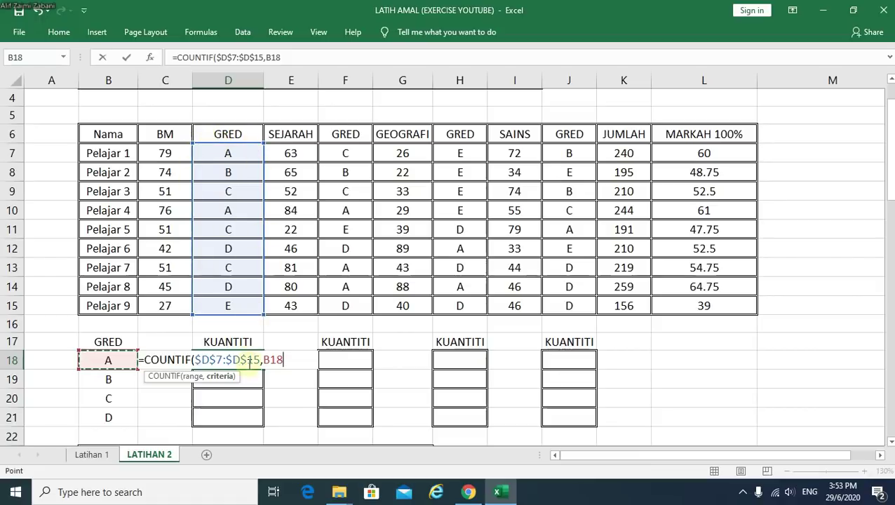
pyautogui.write(')')
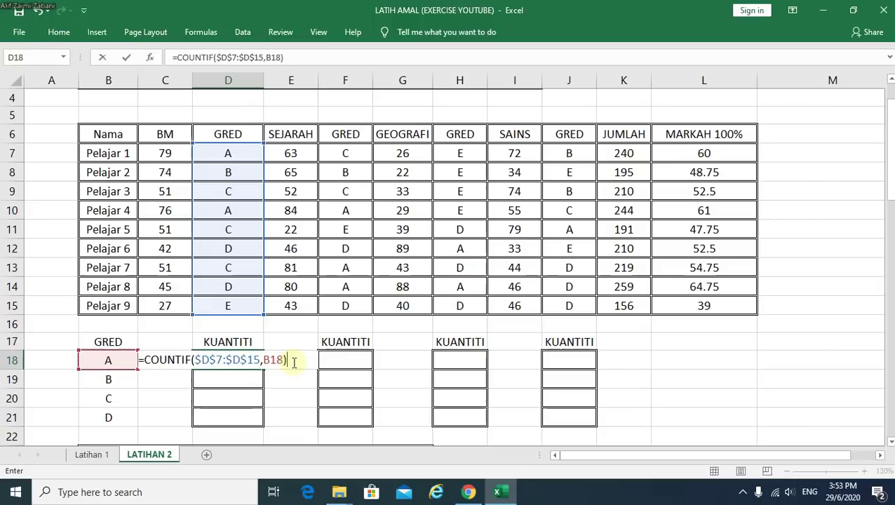
pyautogui.press('Return')
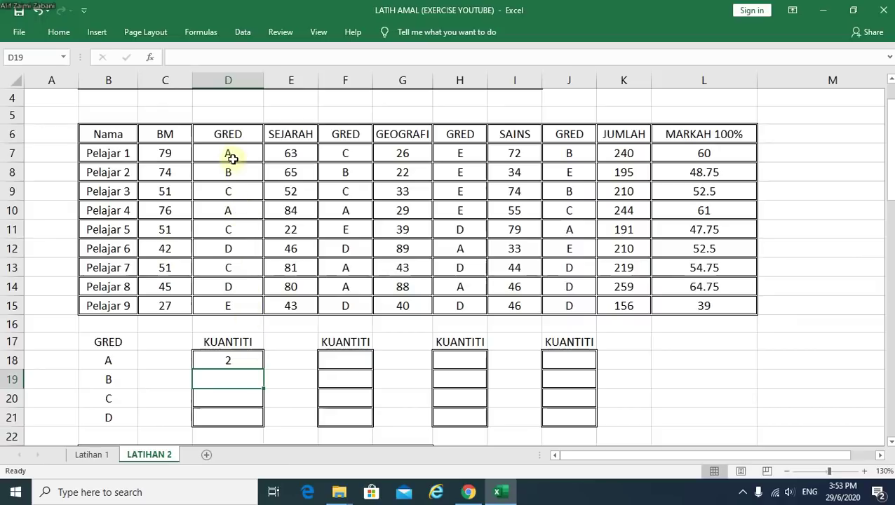
# - Fill the COUNTIF formula from D18 down to D21 and select the BM grades D7:D15 to compare the counts
pyautogui.click(232, 363)
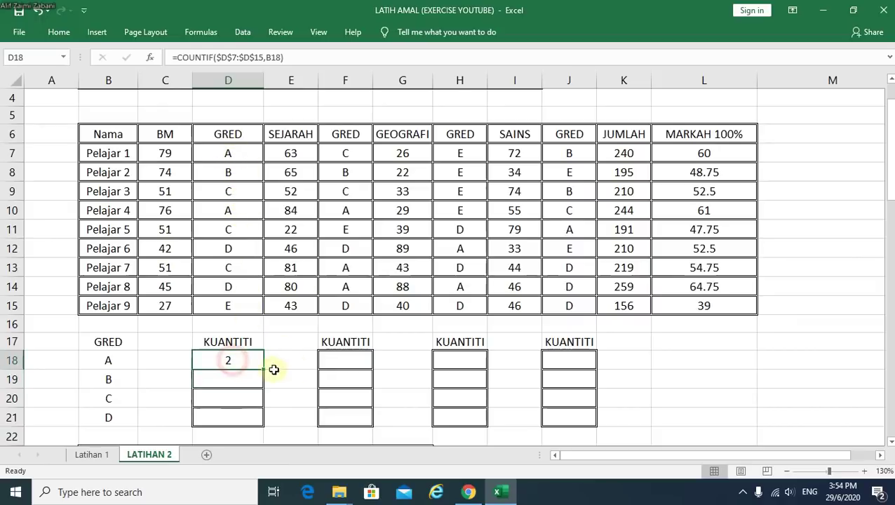
pyautogui.moveTo(261, 368); pyautogui.dragTo(257, 424)
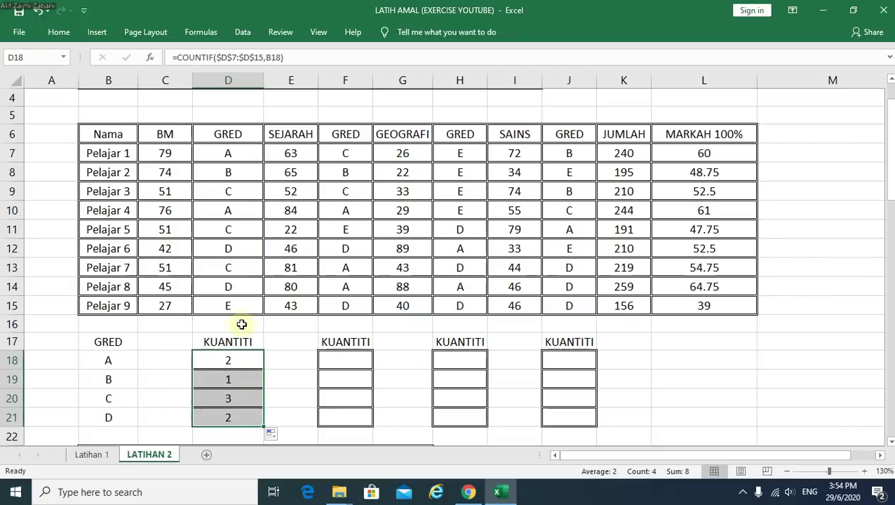
pyautogui.moveTo(239, 155); pyautogui.dragTo(235, 306)
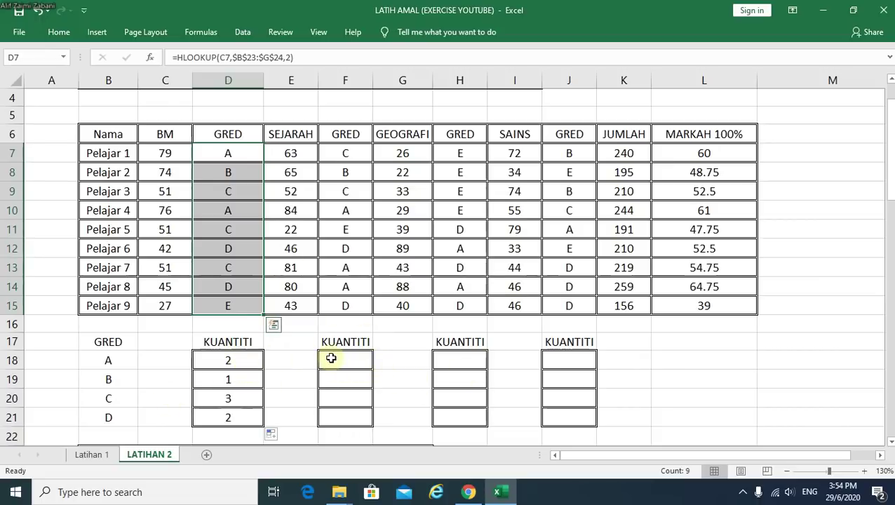
# - Start a COUNTIF formula in the SEJARAH KUANTITI cell F18 with the grades F7:F15 as its range
pyautogui.click(345, 360)
pyautogui.write('=COUN')
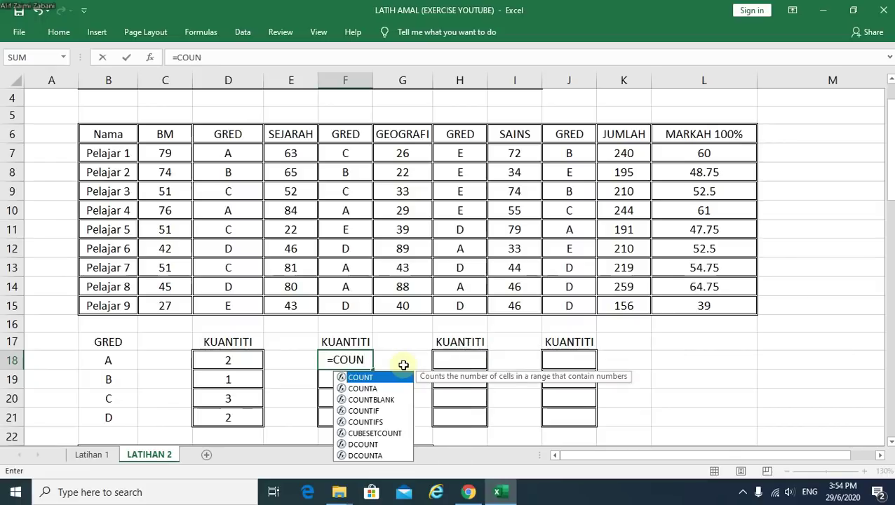
pyautogui.press('Down')
pyautogui.press('Down')
pyautogui.press('Down')
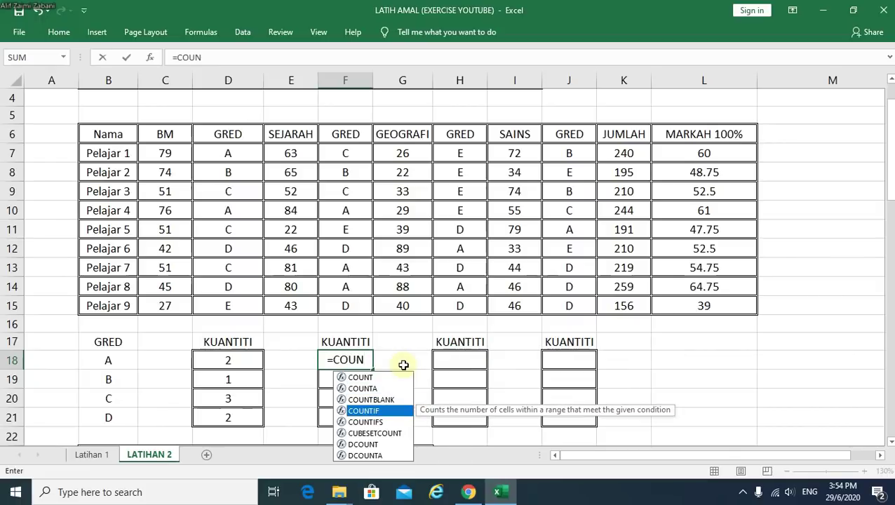
pyautogui.press('Tab')
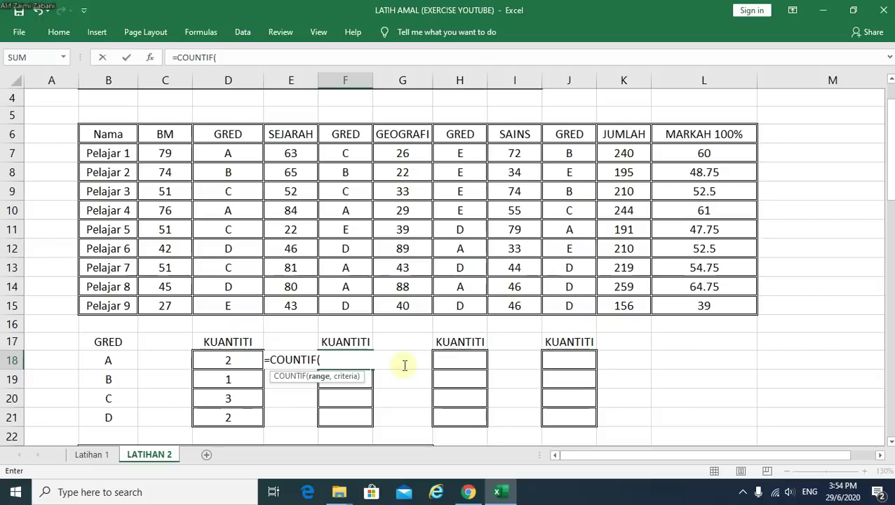
pyautogui.moveTo(351, 153); pyautogui.dragTo(362, 304)
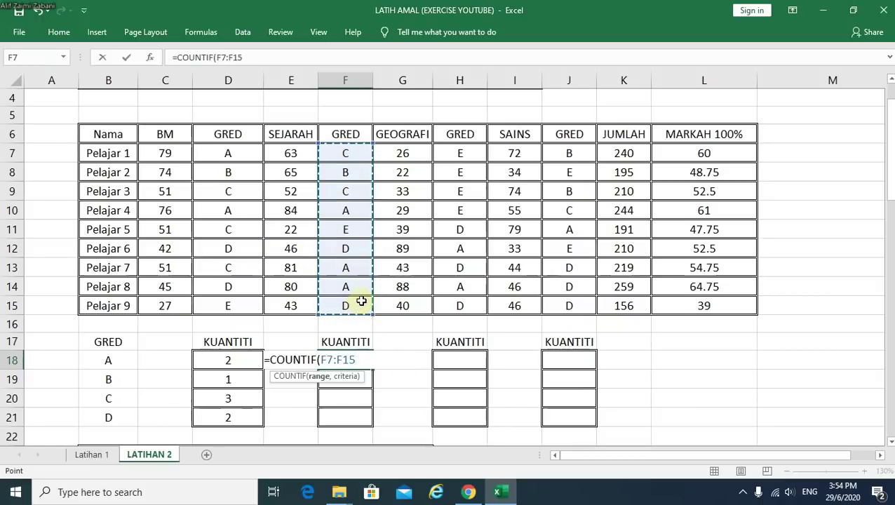
# - Complete the F18 formula as =COUNTIF($F$7:$F$15,B18) with the range locked as absolute, and fill it down to F21
pyautogui.write(',')
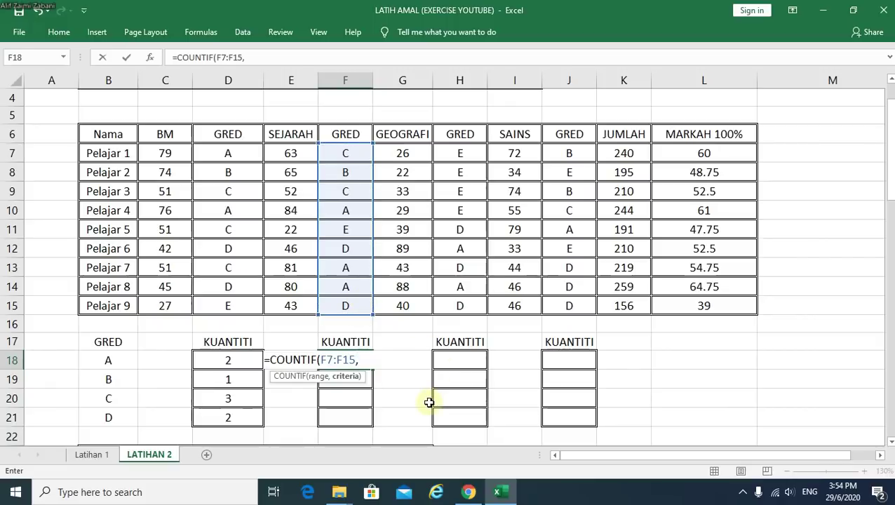
pyautogui.press('BackSpace')
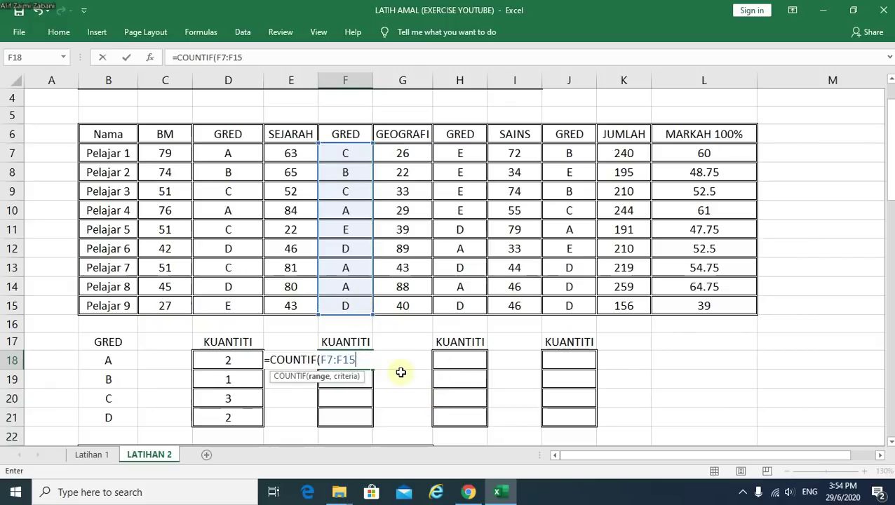
pyautogui.click(347, 361)
pyautogui.moveTo(345, 361); pyautogui.dragTo(320, 361)
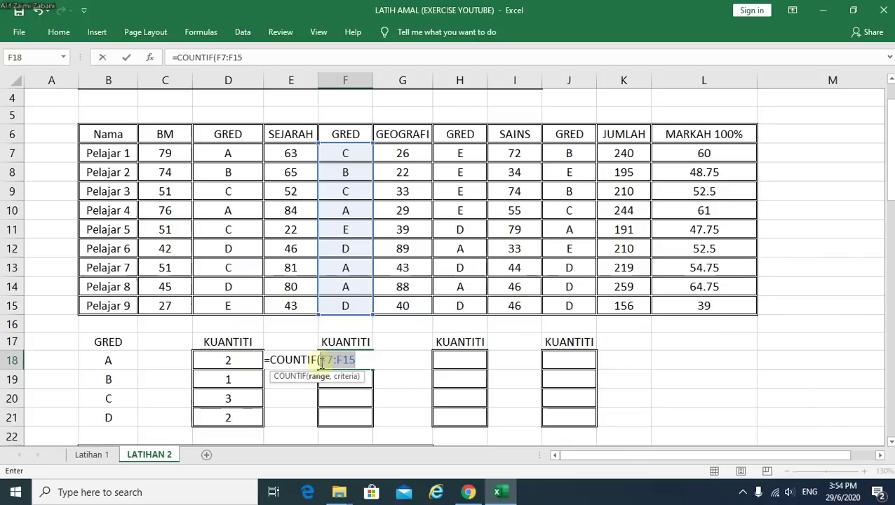
pyautogui.press('F4')
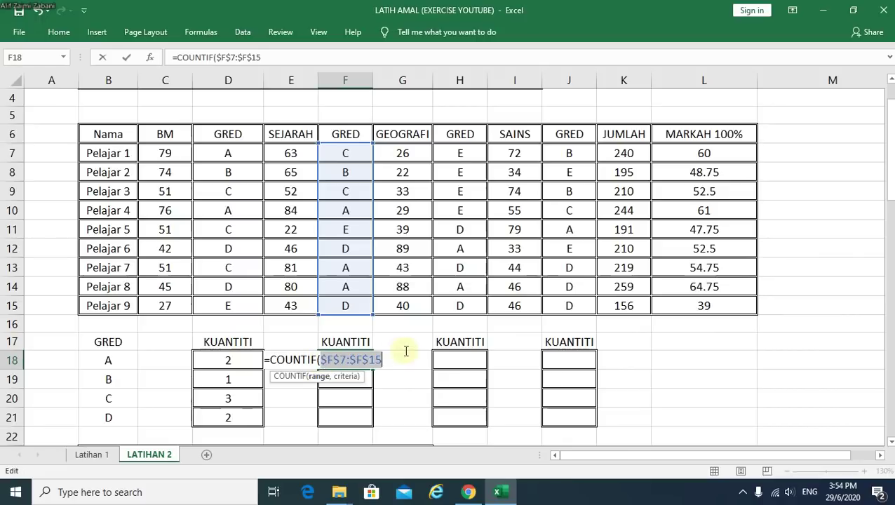
pyautogui.click(391, 360)
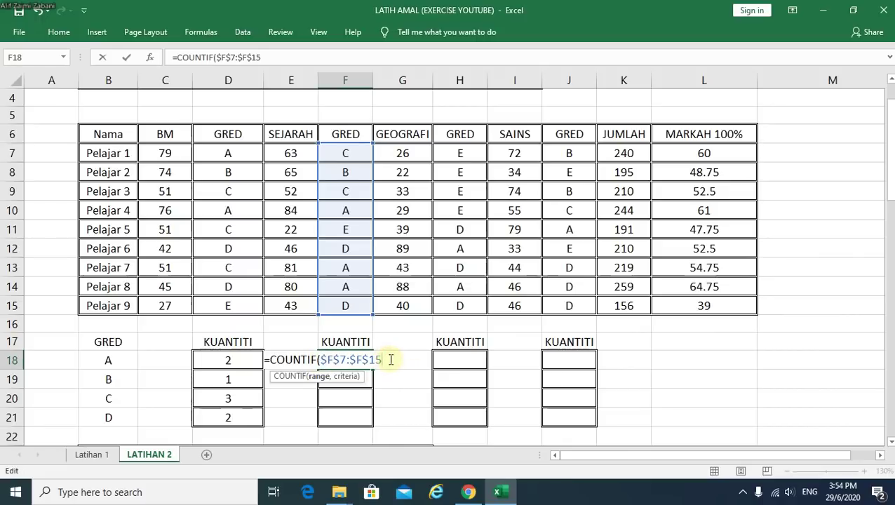
pyautogui.write(',')
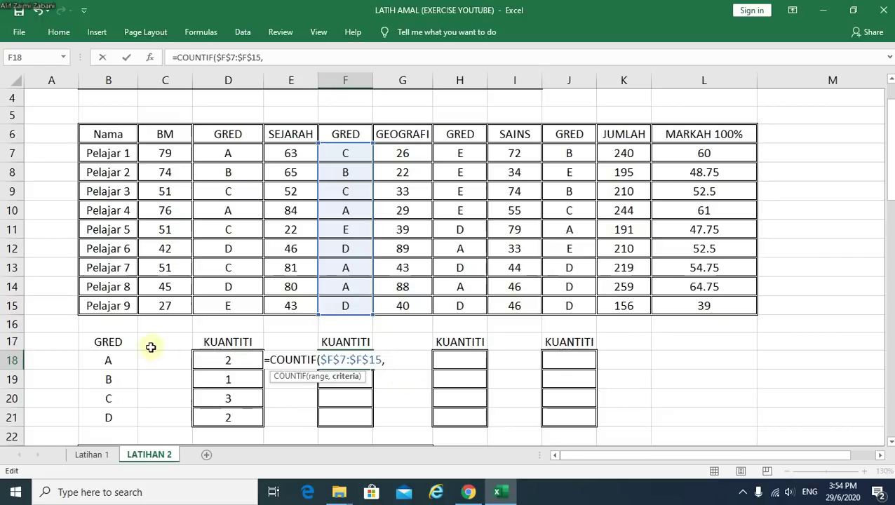
pyautogui.click(107, 359)
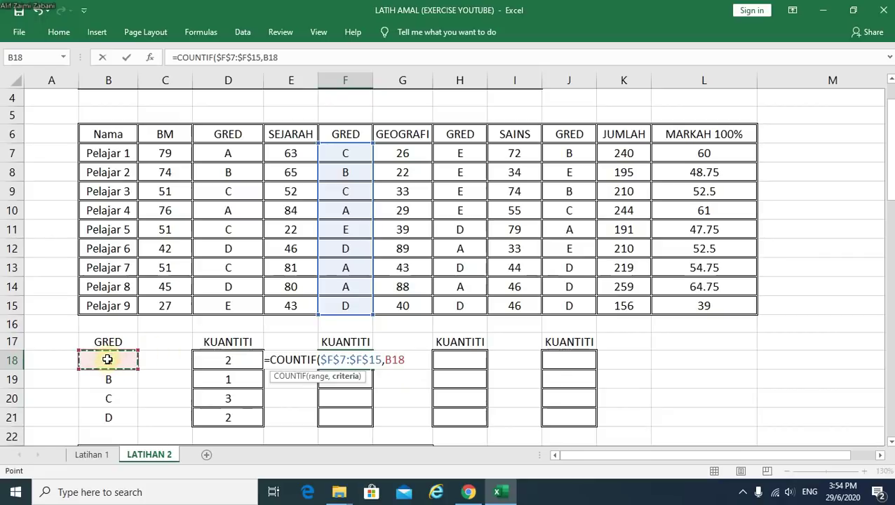
pyautogui.press('Return')
pyautogui.click(338, 361)
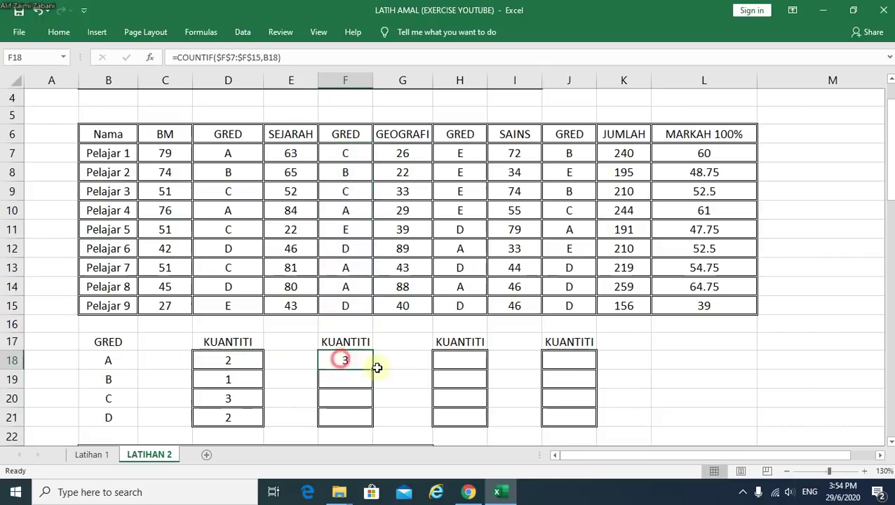
pyautogui.moveTo(375, 369); pyautogui.dragTo(371, 425)
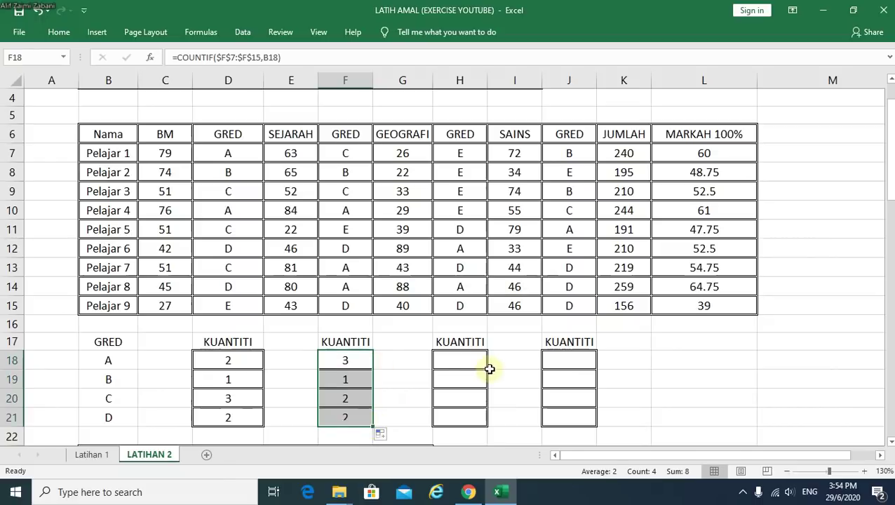
# - Start a COUNTIF formula in the GEOGRAFI KUANTITI cell H18 with the grades H7:H15 as its range
pyautogui.click(450, 359)
pyautogui.write('=C')
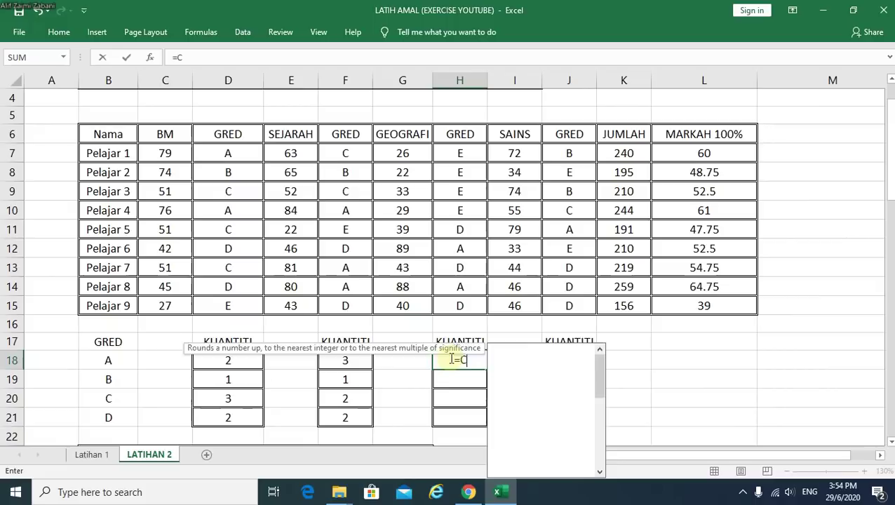
pyautogui.write('OUN')
pyautogui.press('Down')
pyautogui.press('Down')
pyautogui.press('Down')
pyautogui.press('Tab')
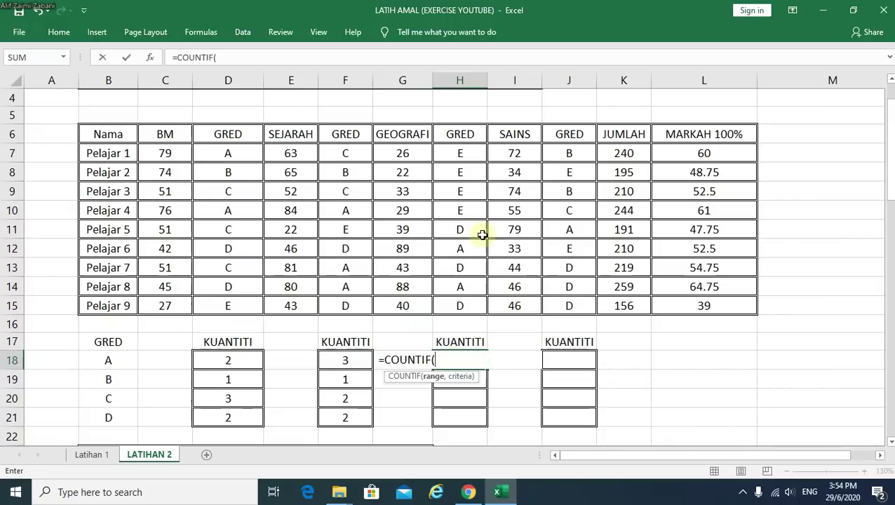
pyautogui.moveTo(463, 153); pyautogui.dragTo(468, 298)
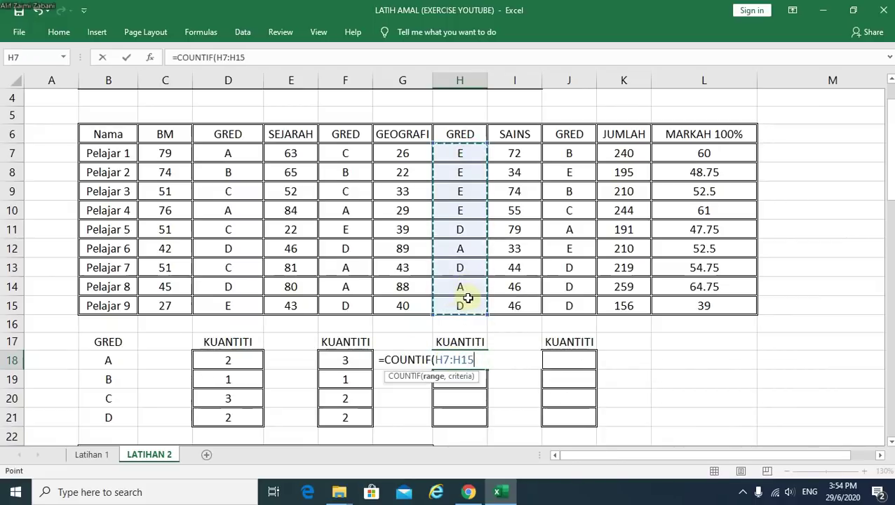
# - Complete the H18 formula as =COUNTIF($H$7:$H$15,B18) with the range locked as absolute, and fill it down to H21
pyautogui.press('F4')
pyautogui.write(',')
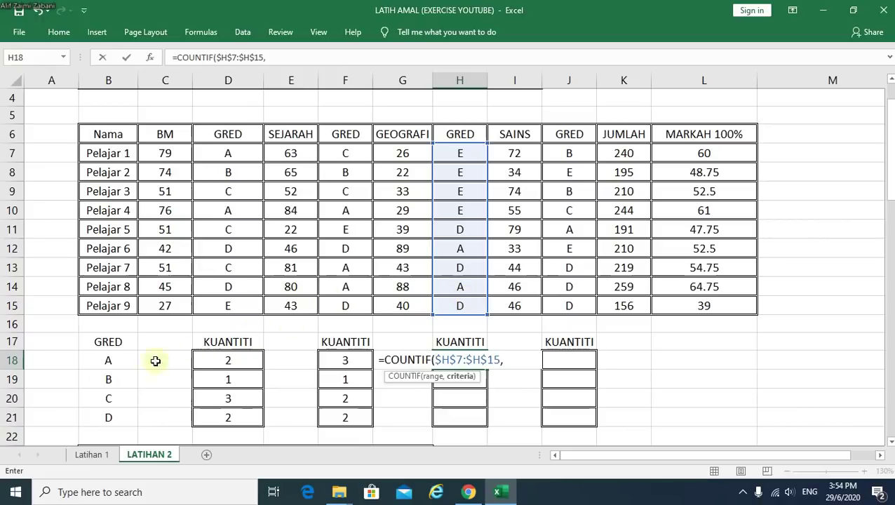
pyautogui.click(108, 361)
pyautogui.press('Return')
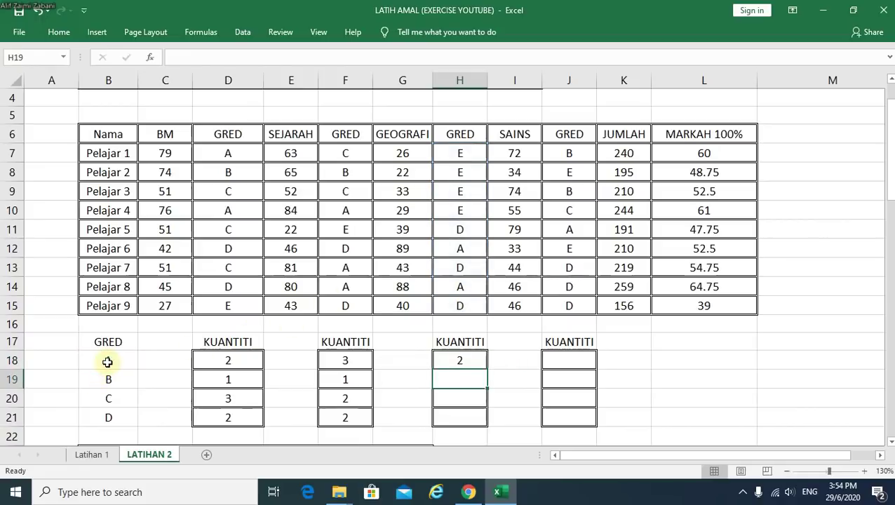
pyautogui.click(438, 366)
pyautogui.moveTo(485, 368); pyautogui.dragTo(486, 420)
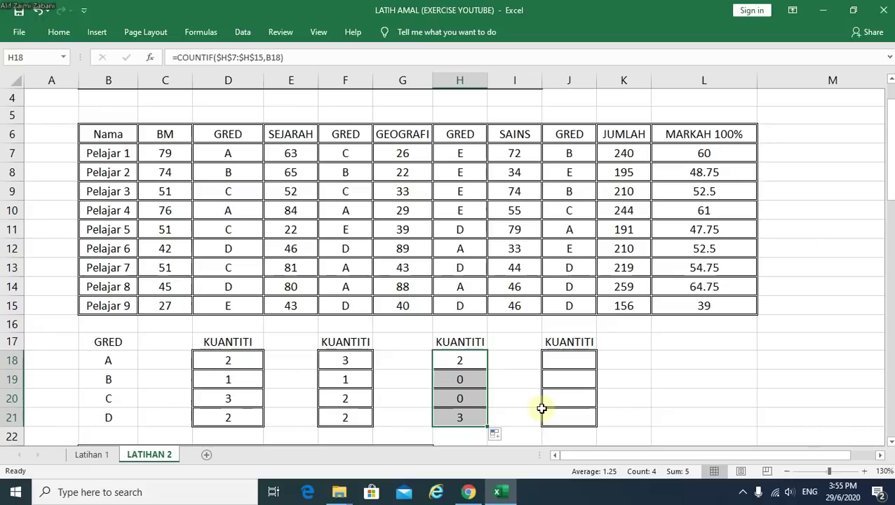
# - Start a COUNTIF formula in the SAINS KUANTITI cell J18
pyautogui.click(566, 360)
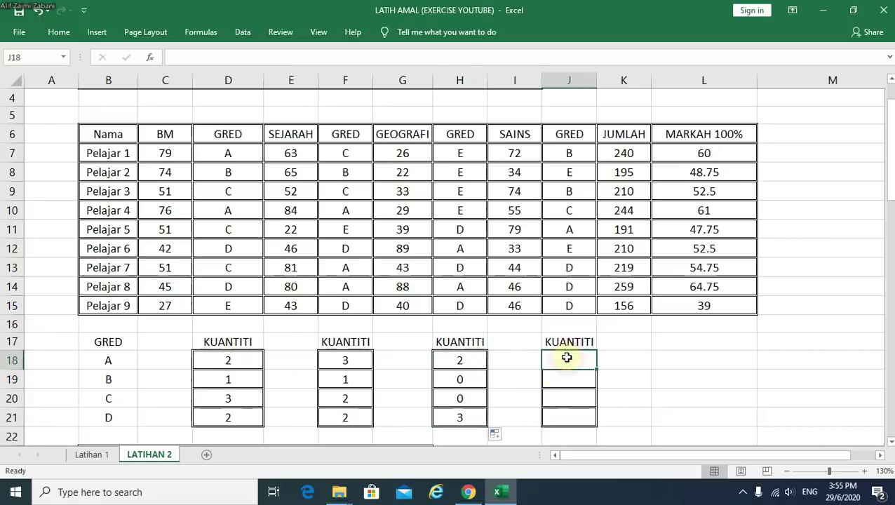
pyautogui.write('=CPIU')
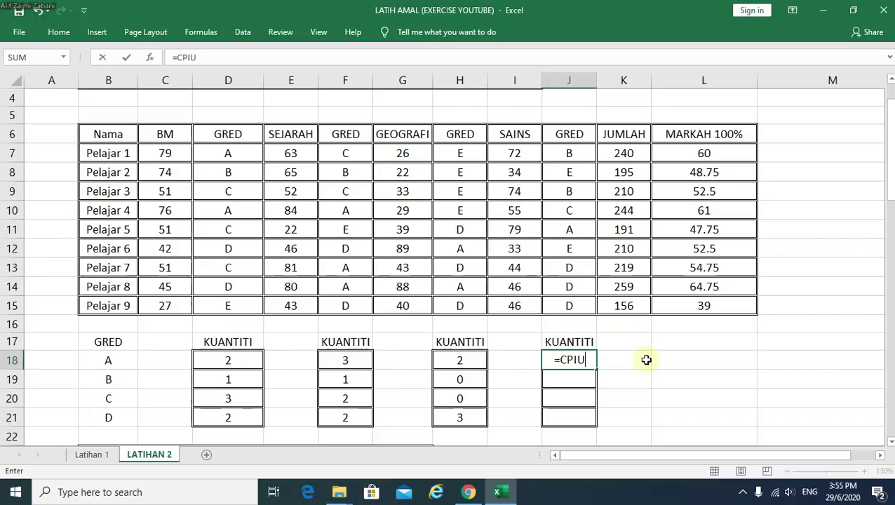
pyautogui.press('BackSpace')
pyautogui.press('BackSpace')
pyautogui.press('BackSpace')
pyautogui.write('OU')
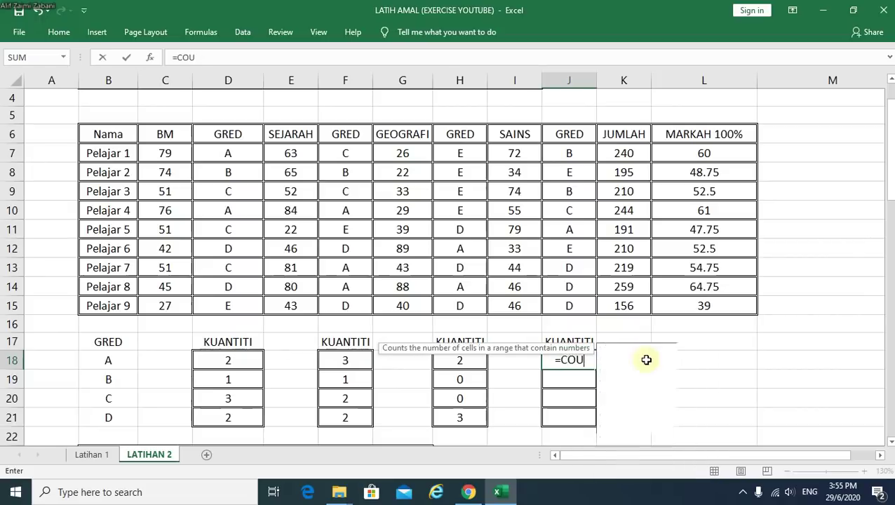
pyautogui.write('N')
pyautogui.press('Down')
pyautogui.press('Down')
pyautogui.press('Tab')
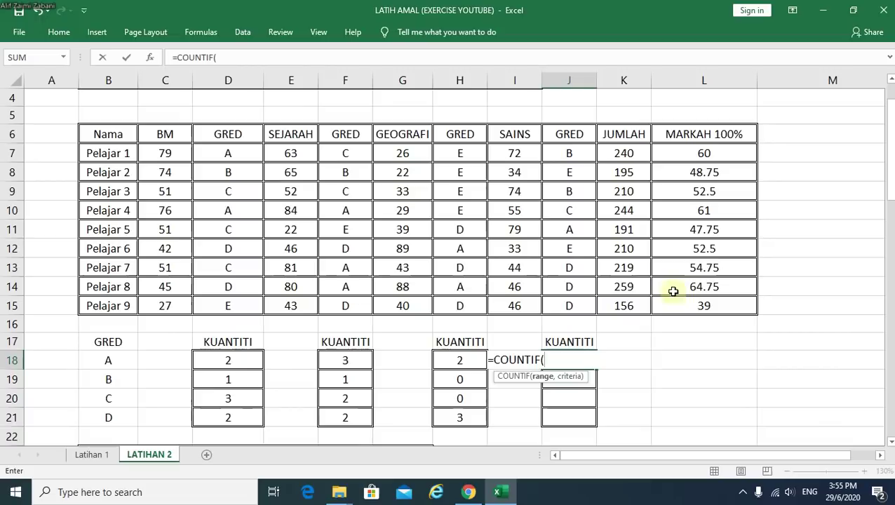
# - Complete the J18 formula as =COUNTIF($J$7:$J$15,B18) with the SAINS grade range locked as absolute, and fill it down to J21
pyautogui.moveTo(581, 160); pyautogui.dragTo(581, 296)
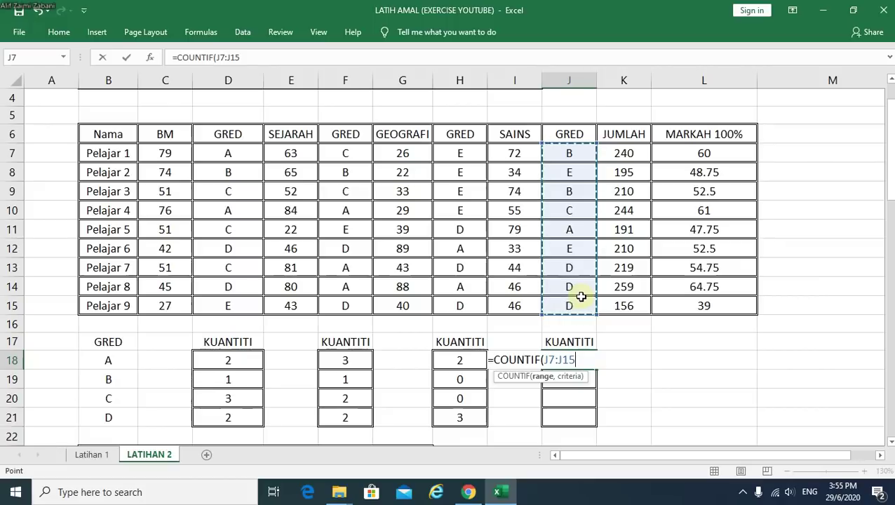
pyautogui.press('F4')
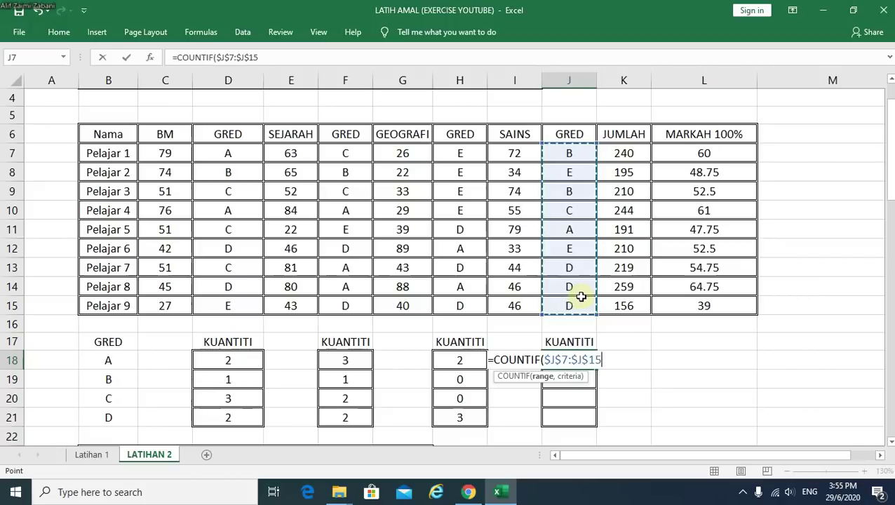
pyautogui.write(',')
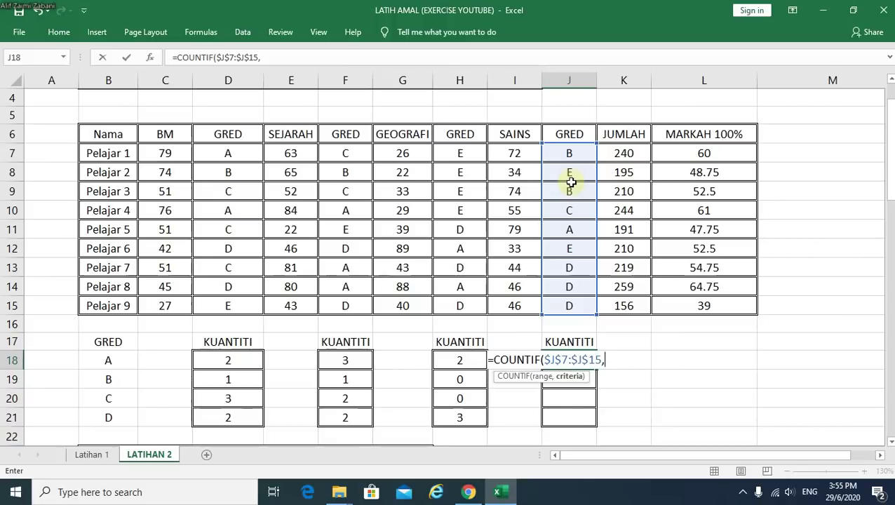
pyautogui.click(108, 361)
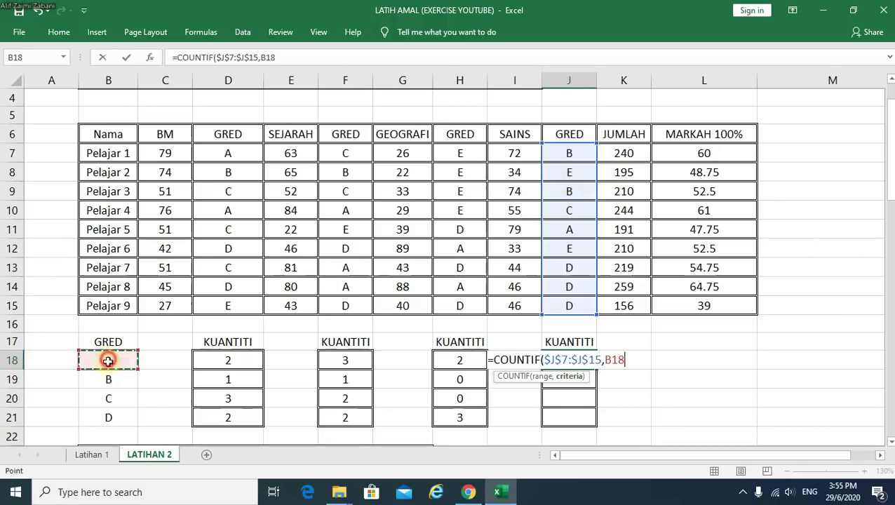
pyautogui.press('Return')
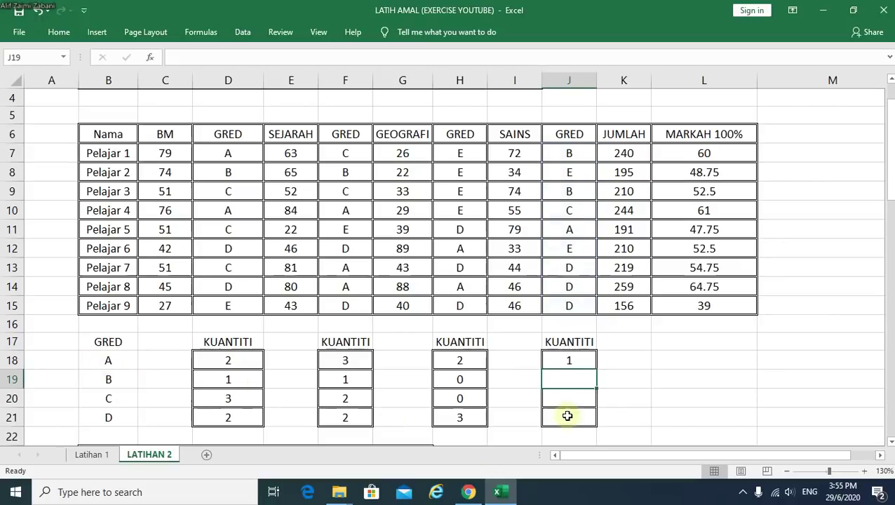
pyautogui.click(574, 360)
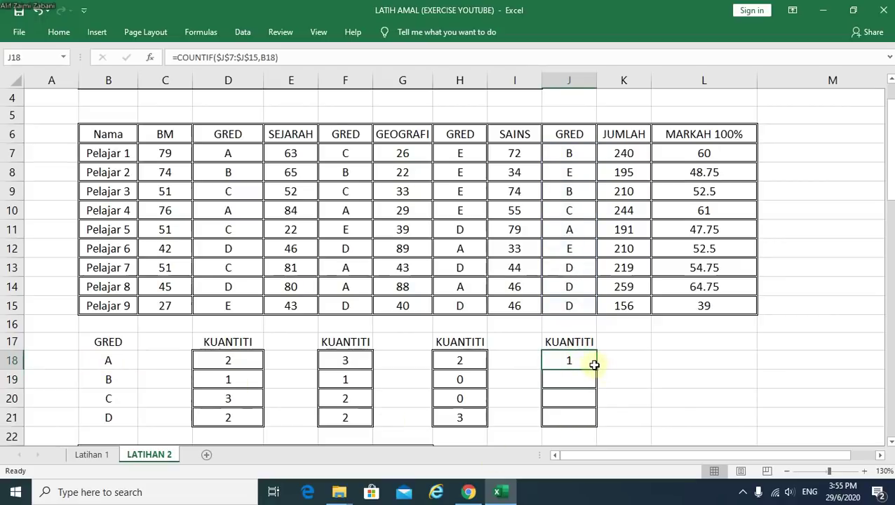
pyautogui.moveTo(598, 370); pyautogui.dragTo(589, 426)
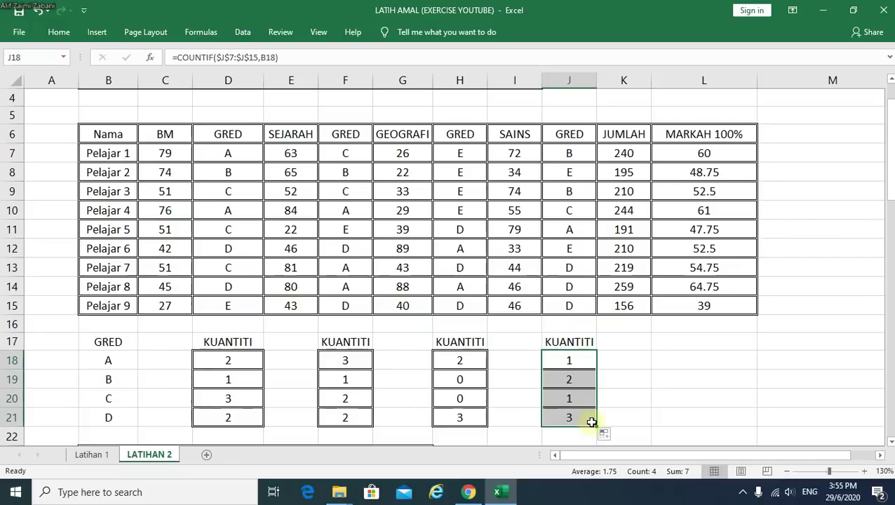
# - Review the finished grade counts and look over the SOALAN 2 text replacement exercise below the grade table
pyautogui.scroll(-1, 736, 314)
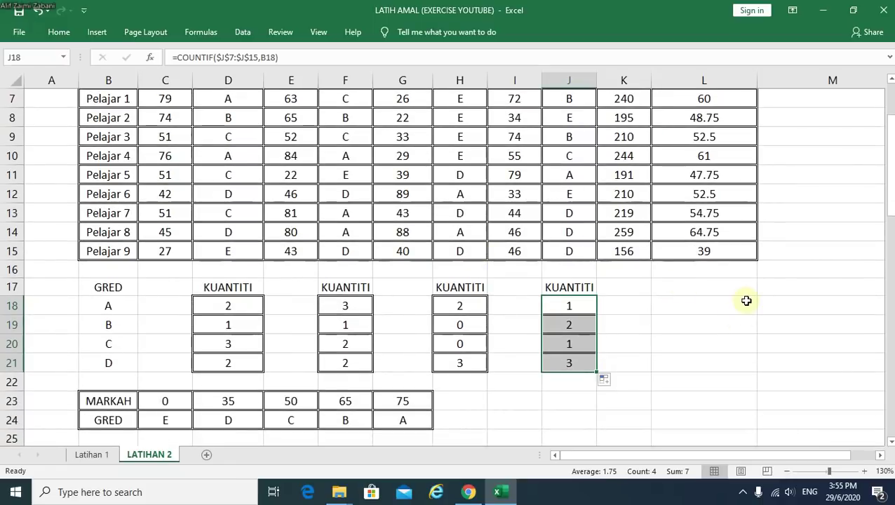
pyautogui.scroll(1, 624, 332)
pyautogui.scroll(-1, 625, 333)
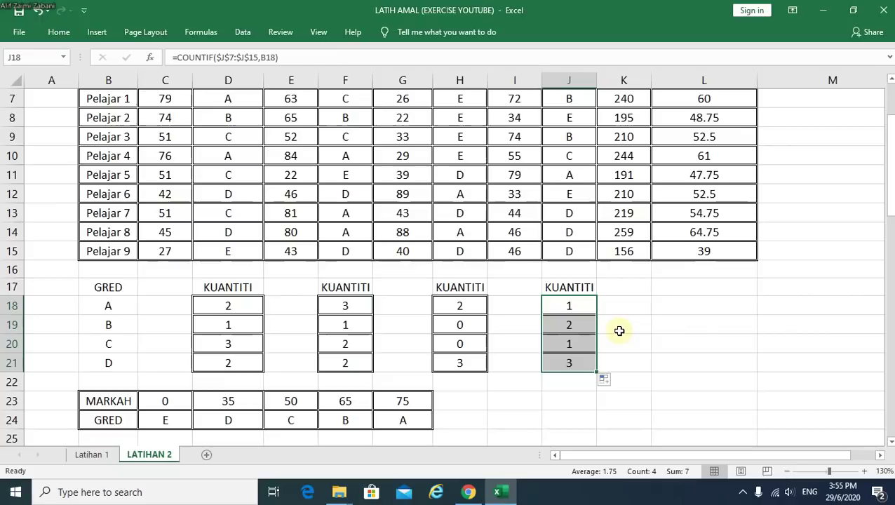
pyautogui.scroll(-2, 619, 332)
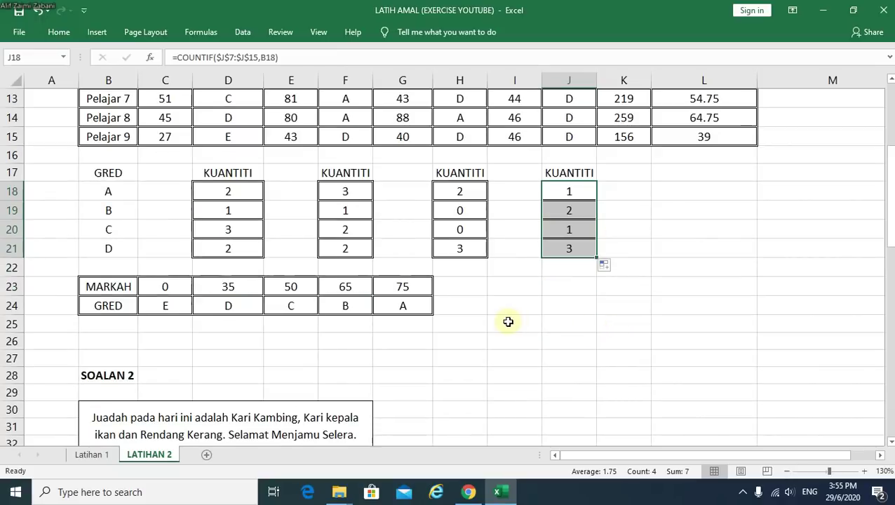
pyautogui.scroll(-4, 509, 322)
pyautogui.scroll(-1, 508, 321)
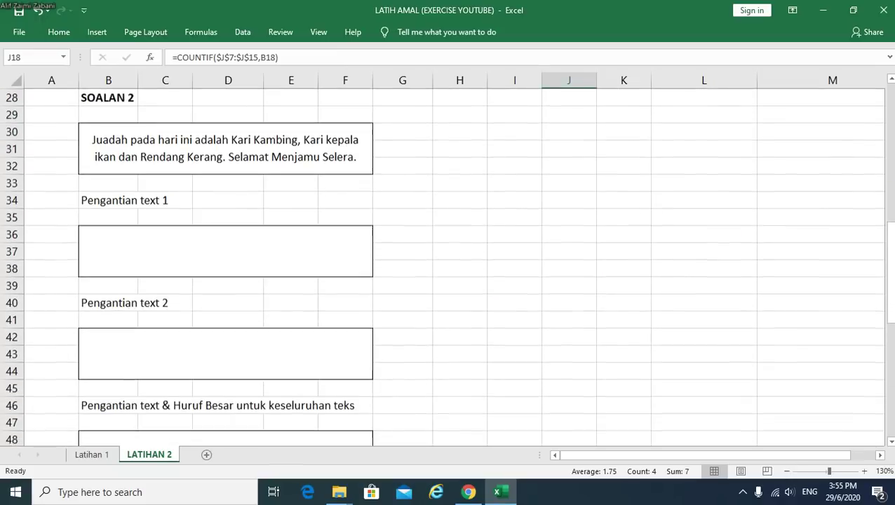
pyautogui.moveTo(891, 253); pyautogui.dragTo(887, 250)
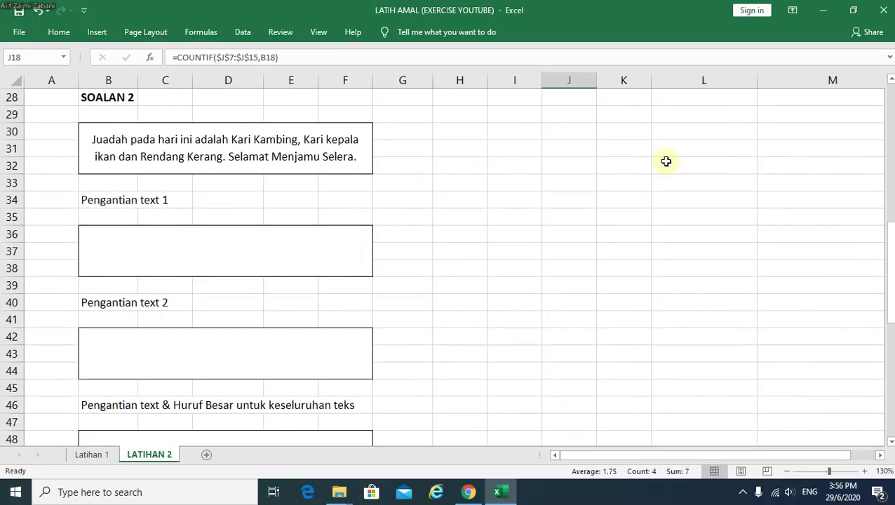
pyautogui.click(199, 138)
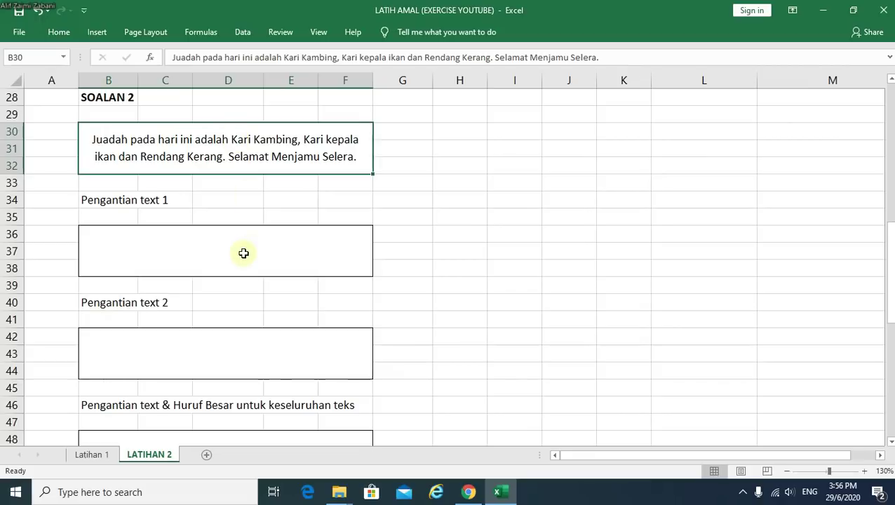
pyautogui.click(226, 238)
pyautogui.click(220, 359)
pyautogui.click(208, 418)
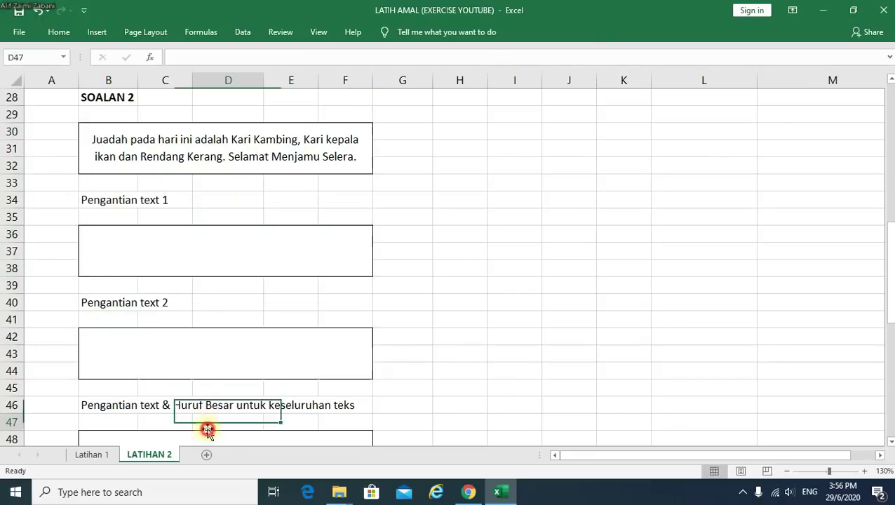
pyautogui.click(290, 252)
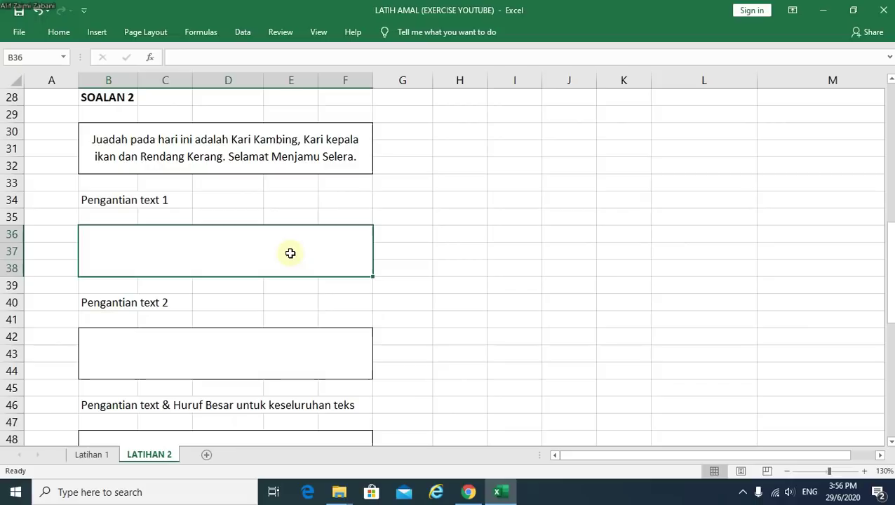
# - Enter the instruction "GANTIKAN Kari kepada Gulai" in D34, beside the Pengantian text 1 label
pyautogui.click(246, 200)
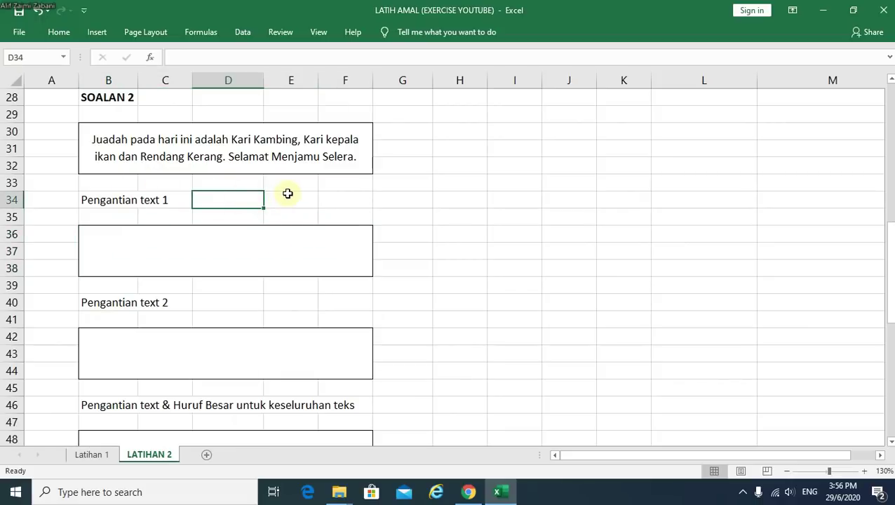
pyautogui.write('GANT')
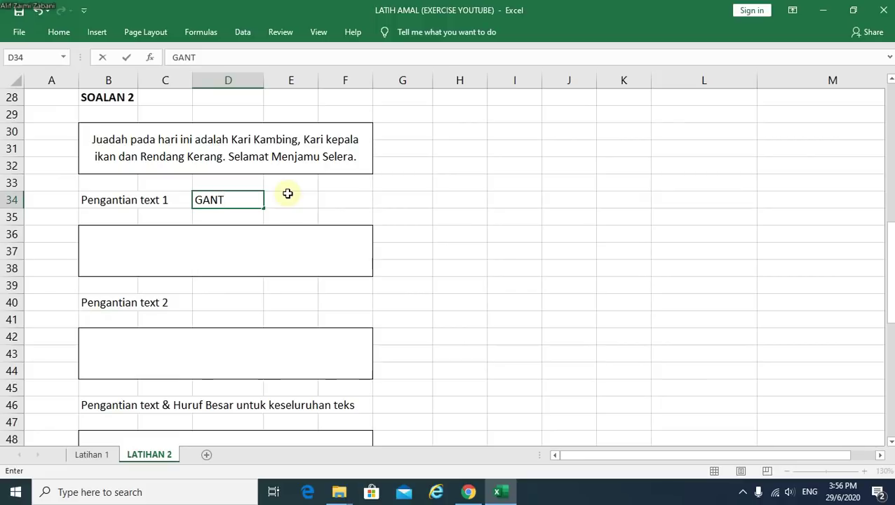
pyautogui.write('IKAN Kari')
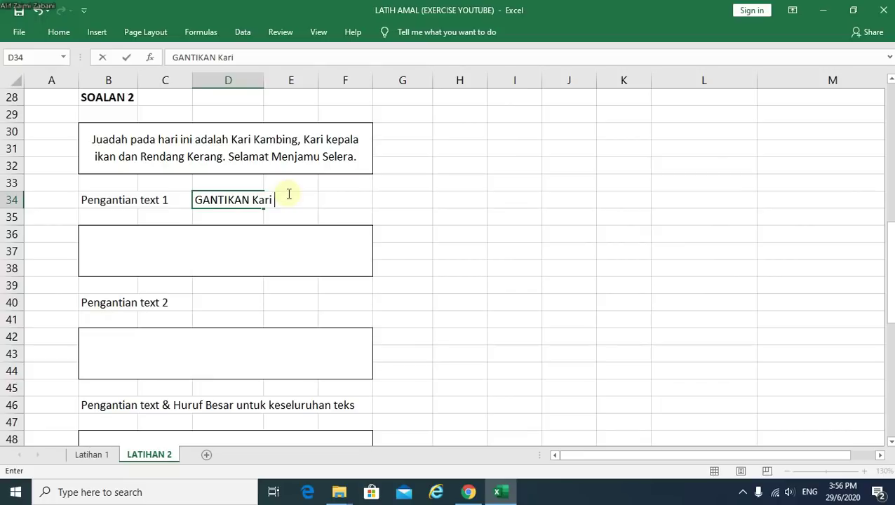
pyautogui.write(' kepada Gulai')
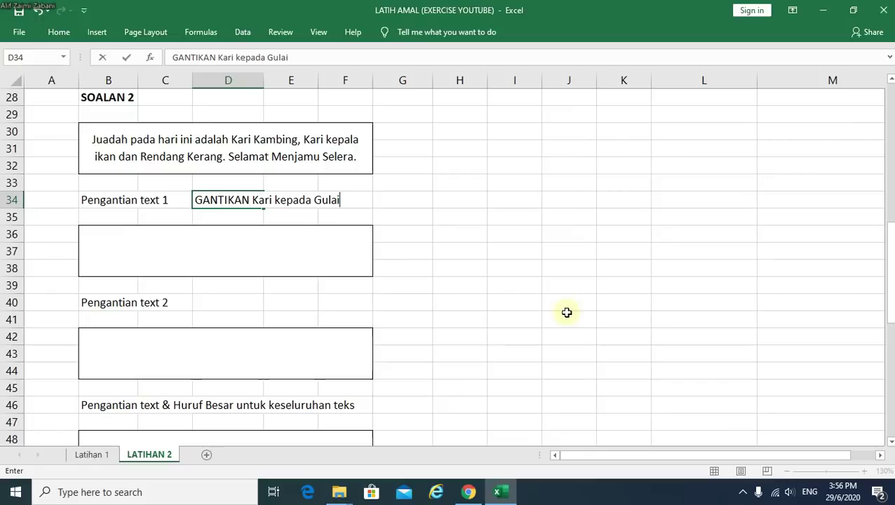
pyautogui.click(397, 266)
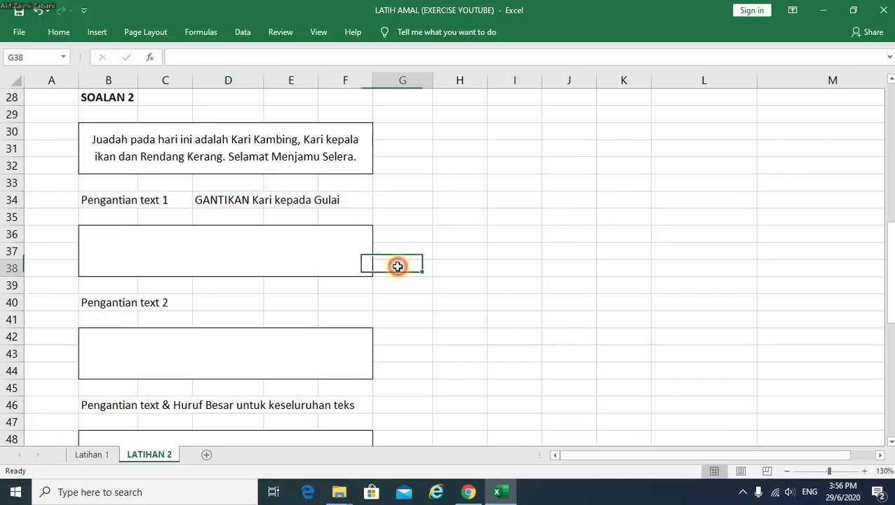
# - Start a formula in the empty answer box B36 below Pengantian text 1
pyautogui.click(223, 252)
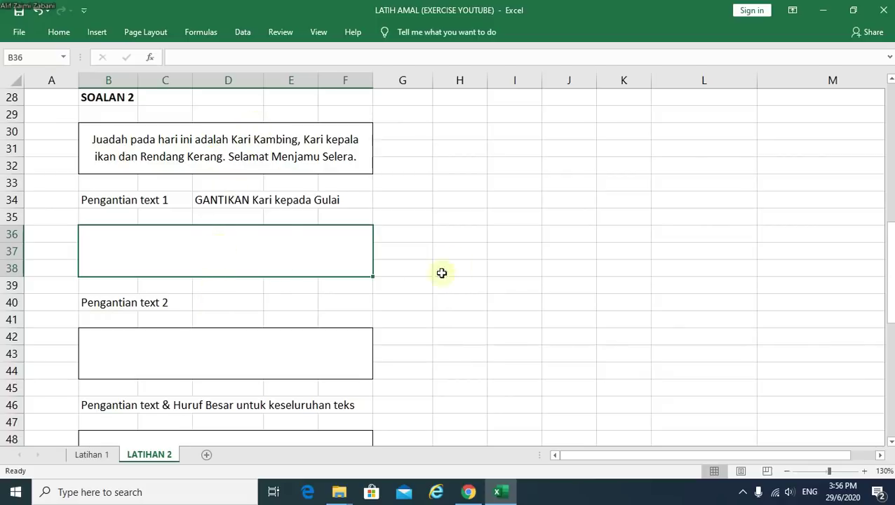
pyautogui.click(298, 266)
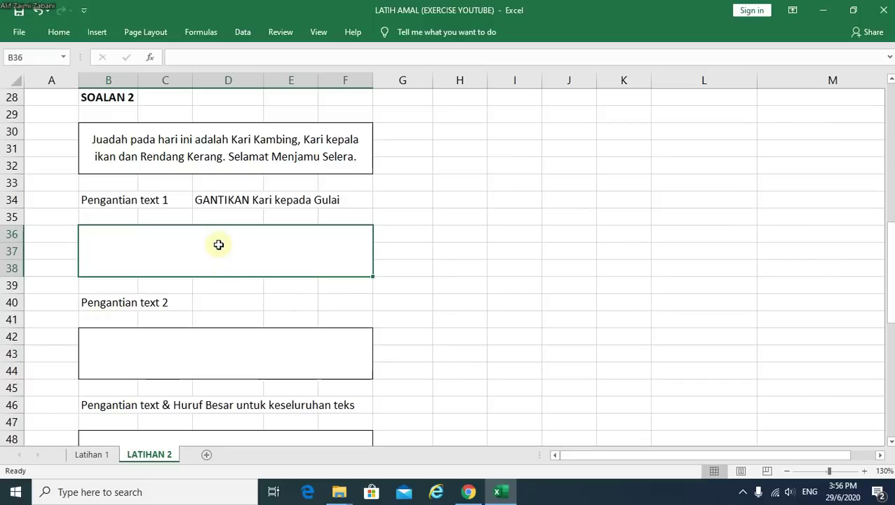
pyautogui.write('=')
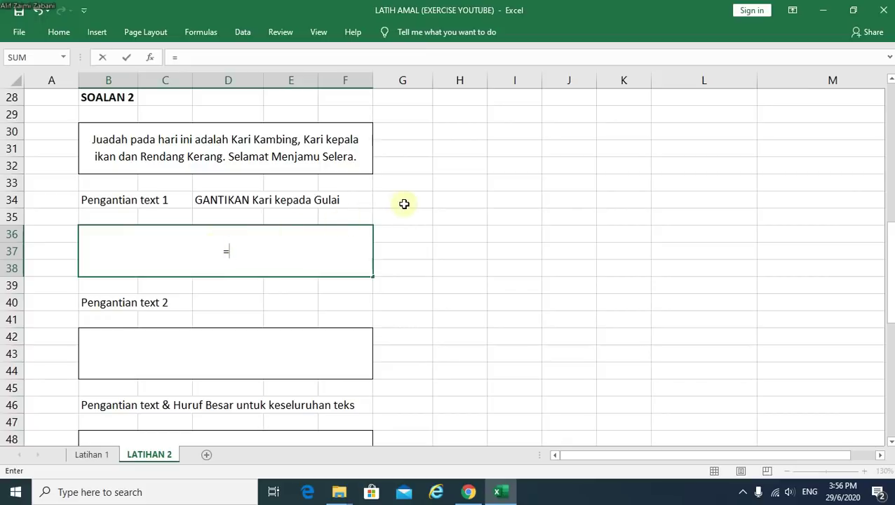
pyautogui.write('C')
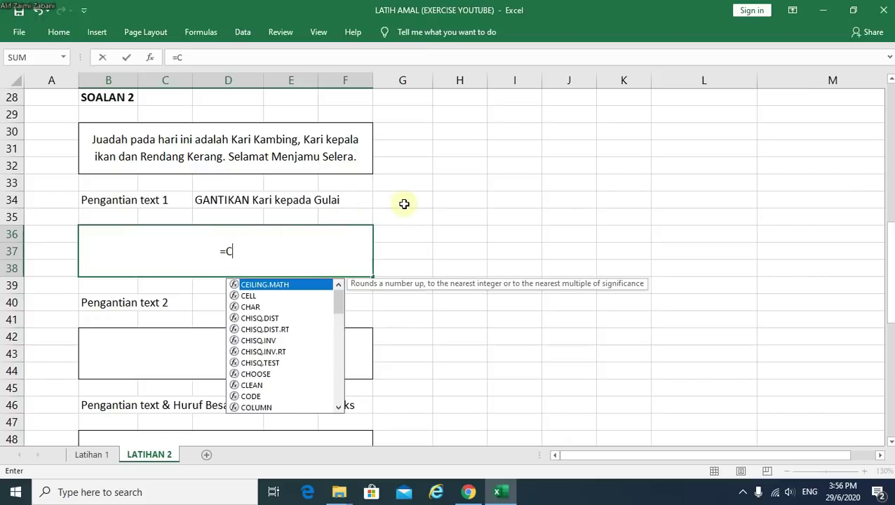
pyautogui.write('on')
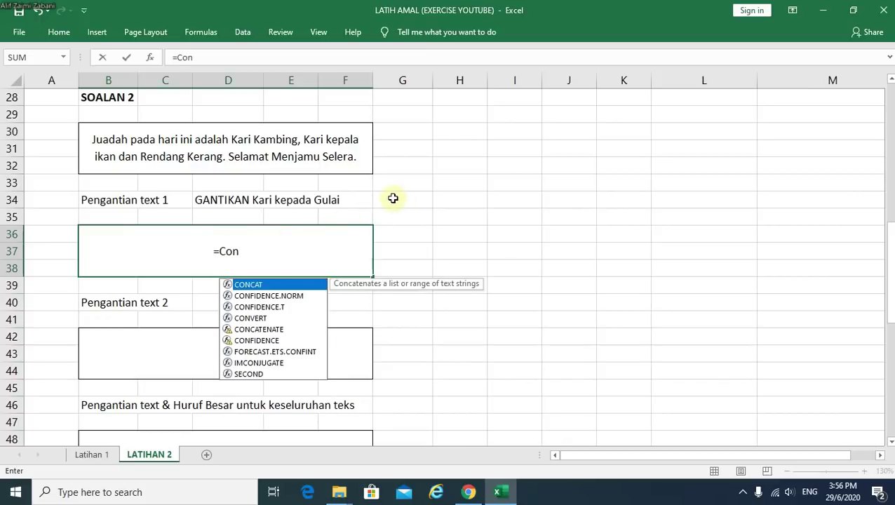
pyautogui.write('ca')
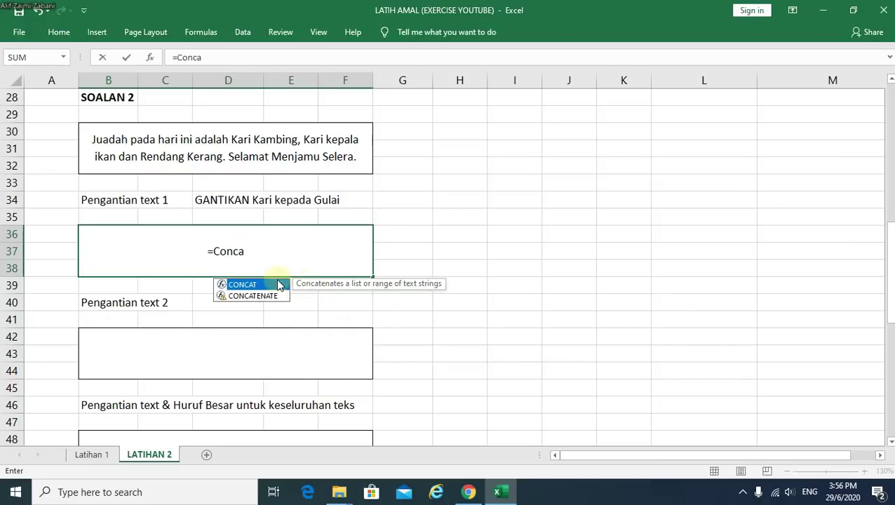
pyautogui.click(258, 296)
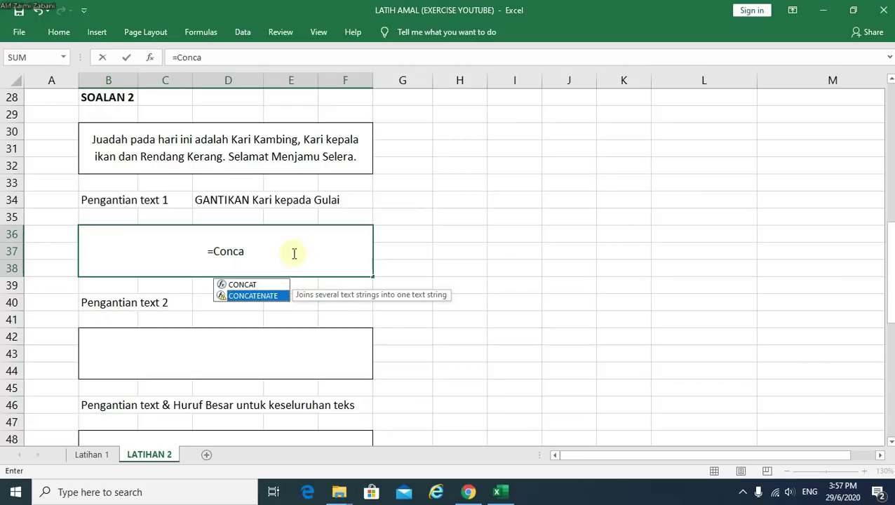
pyautogui.press('BackSpace')
pyautogui.press('BackSpace')
pyautogui.press('BackSpace')
pyautogui.press('BackSpace')
pyautogui.press('BackSpace')
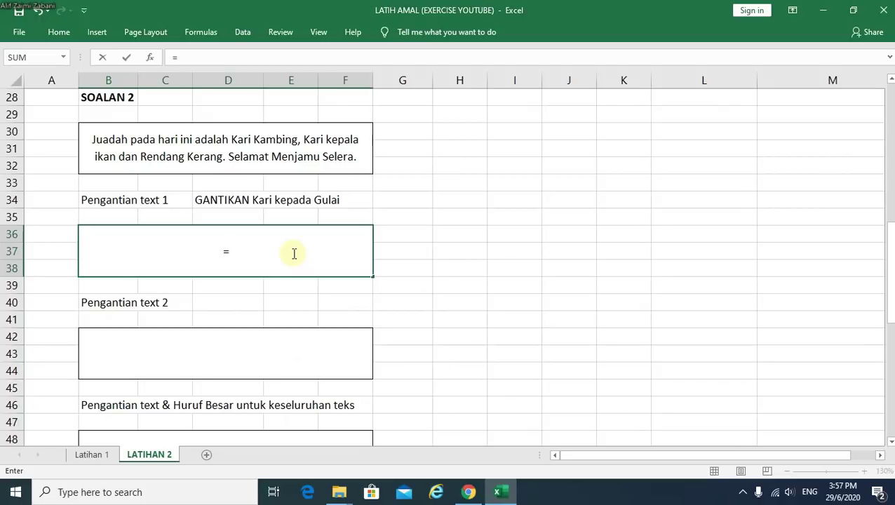
# - Insert the SUBSTITUTE function into the B36 formula, with the sentence in B30 as its text argument
pyautogui.write('sub')
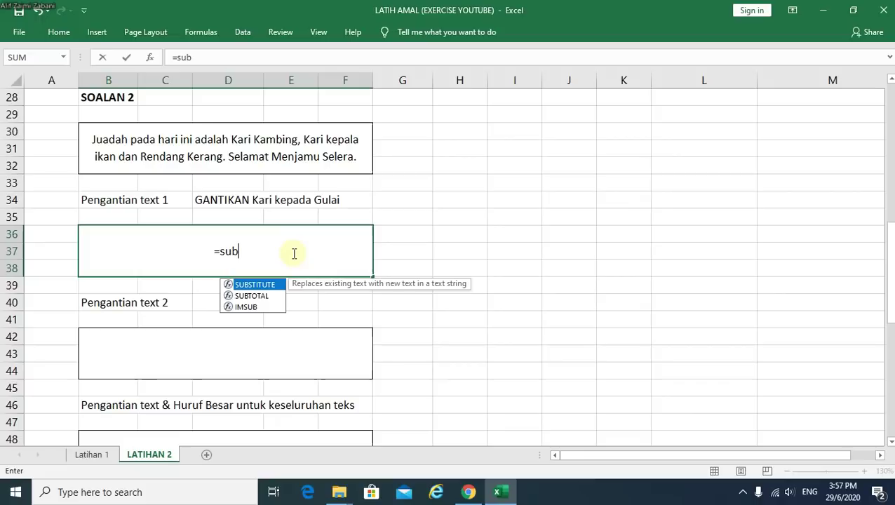
pyautogui.doubleClick(266, 284)
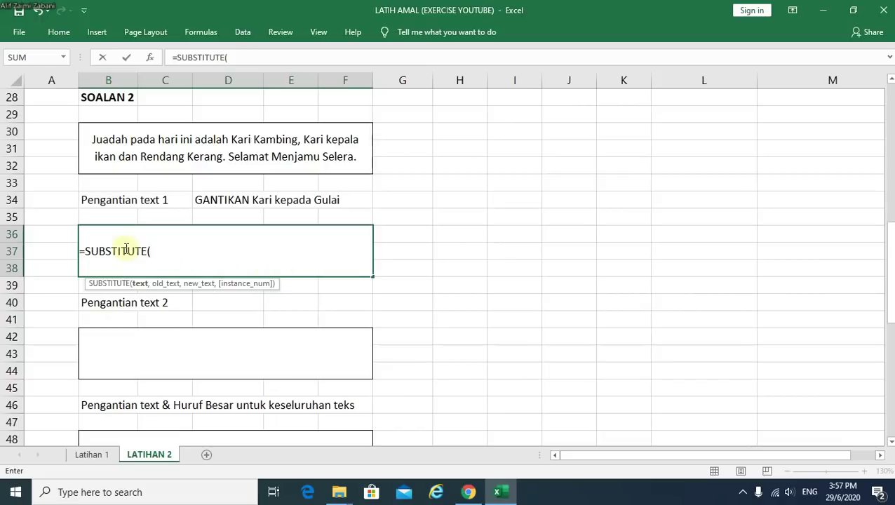
pyautogui.press('BackSpace')
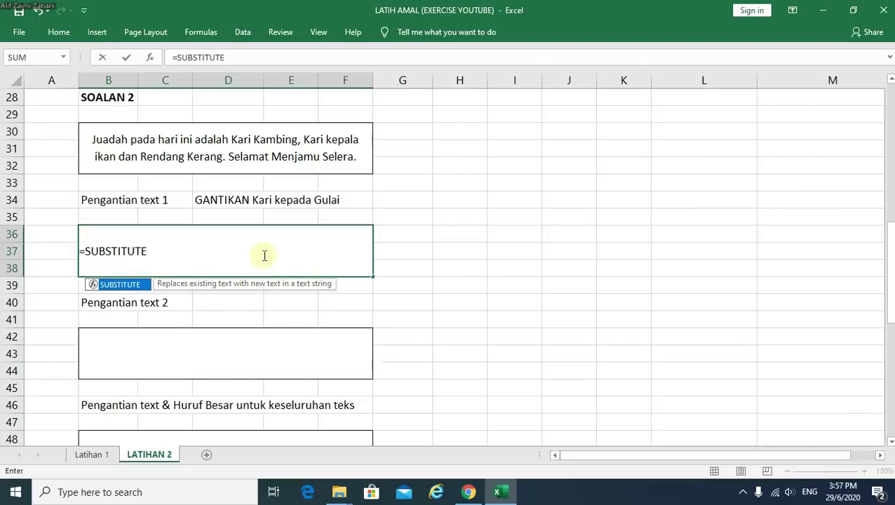
pyautogui.doubleClick(130, 284)
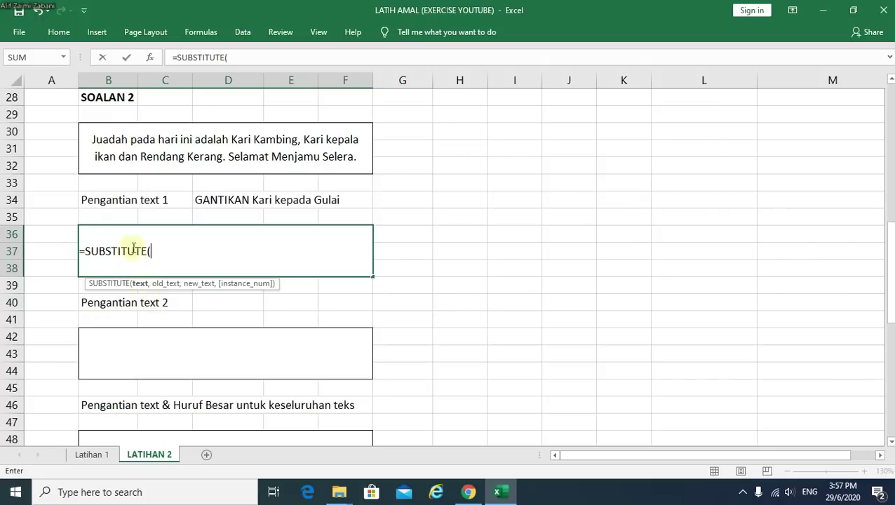
pyautogui.click(289, 143)
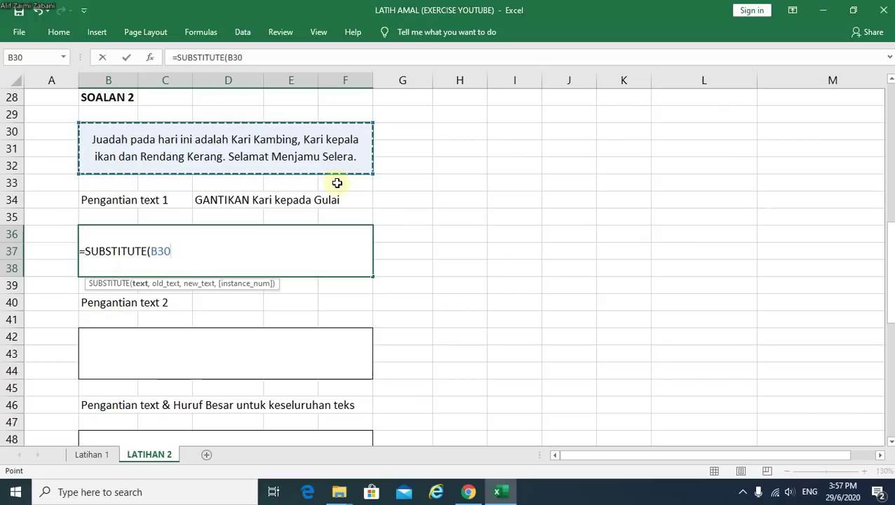
# - Complete the B36 formula as =SUBSTITUTE(B30,"kari","gulai")
pyautogui.write(',')
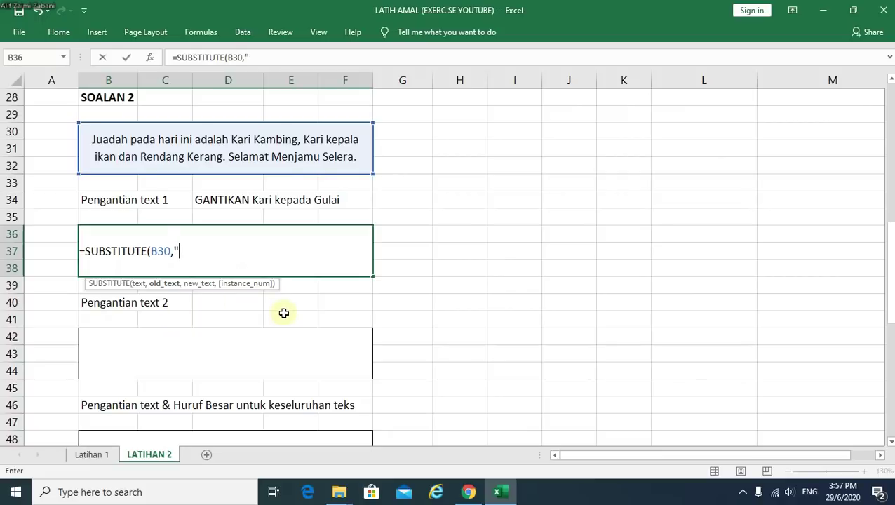
pyautogui.write('kari')
pyautogui.write('",')
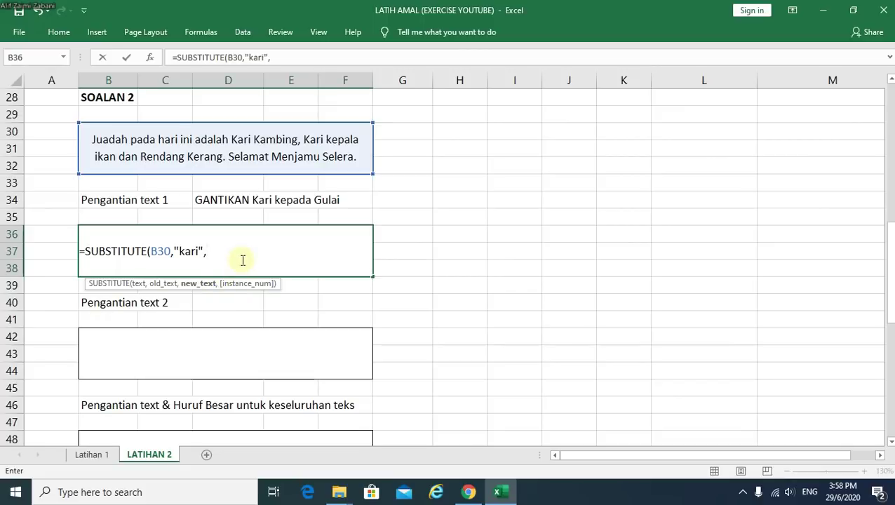
pyautogui.write('"gulai')
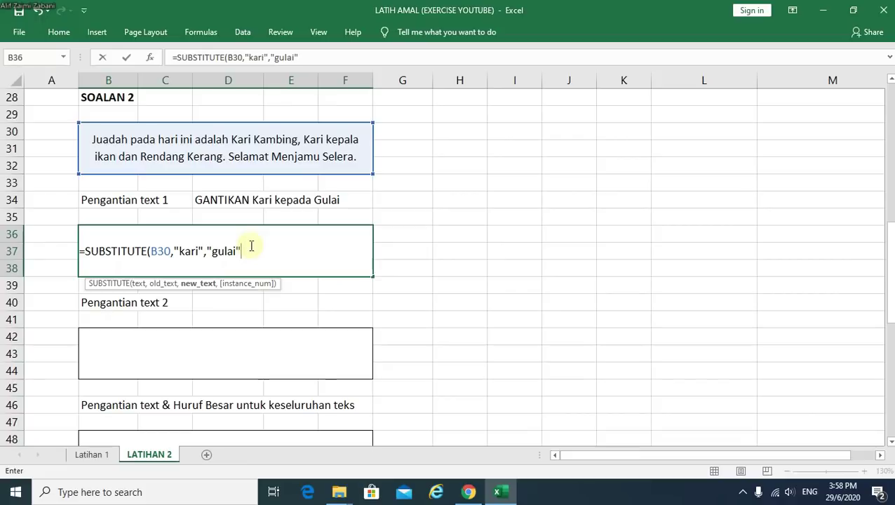
pyautogui.write(')')
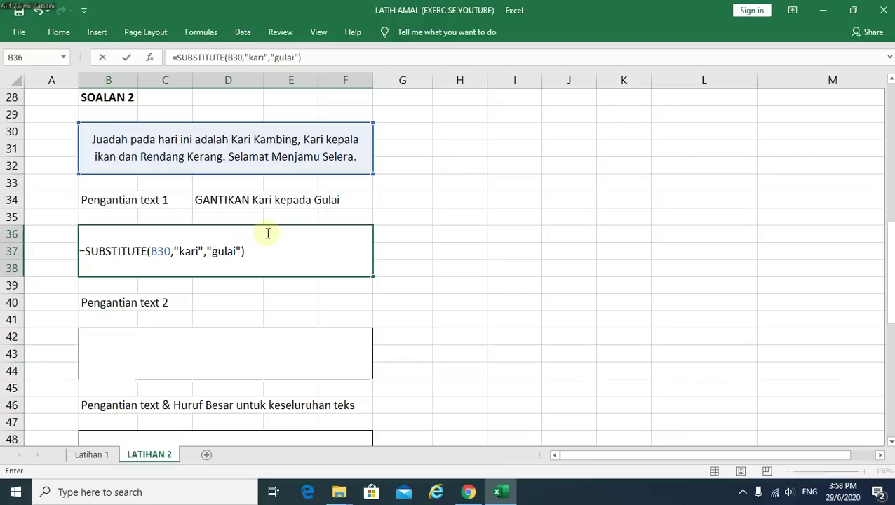
pyautogui.press('Return')
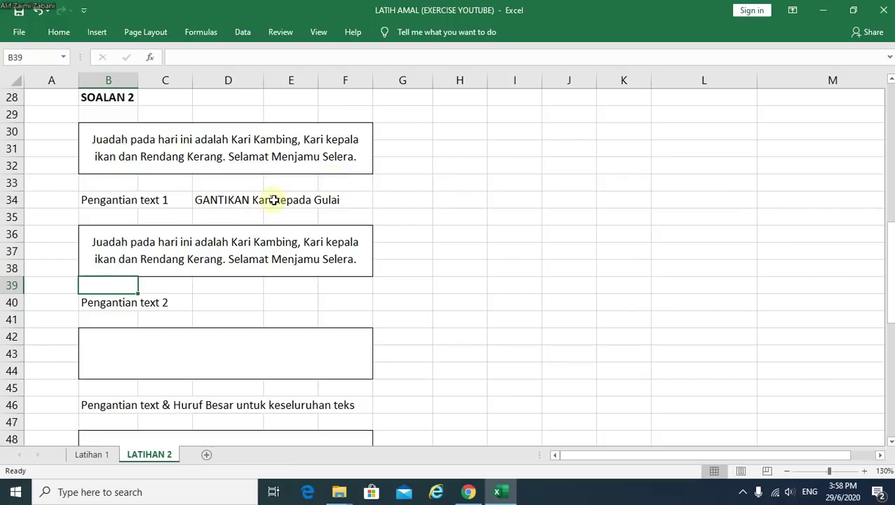
# - Edit the SUBSTITUTE formula in B36 so that its old text argument is "Kari" with a capital K
pyautogui.click(265, 263)
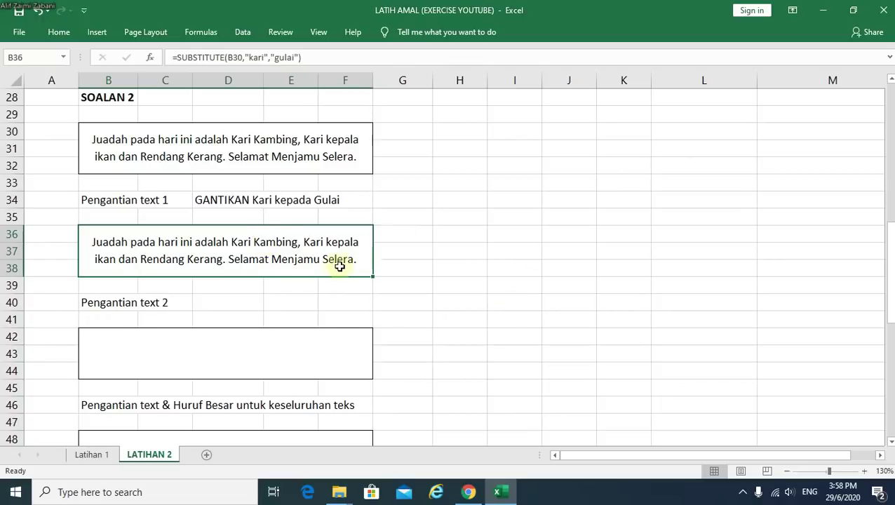
pyautogui.doubleClick(321, 250)
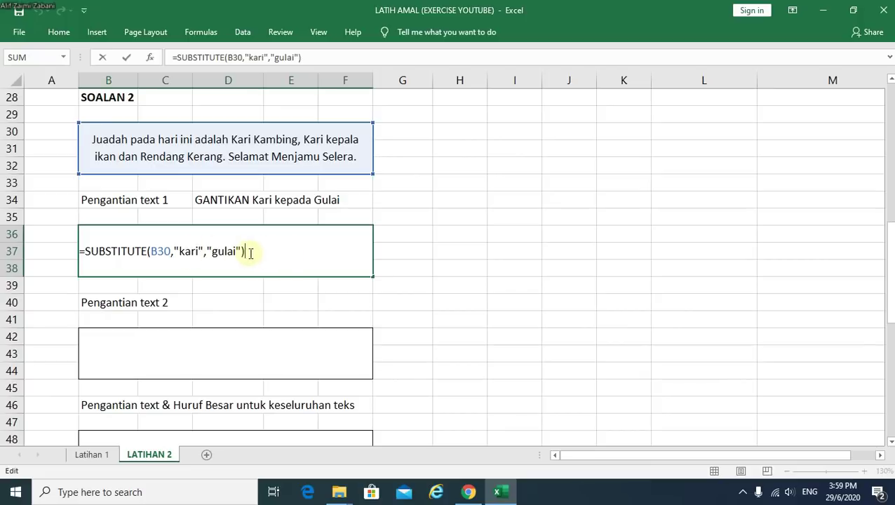
pyautogui.click(178, 253)
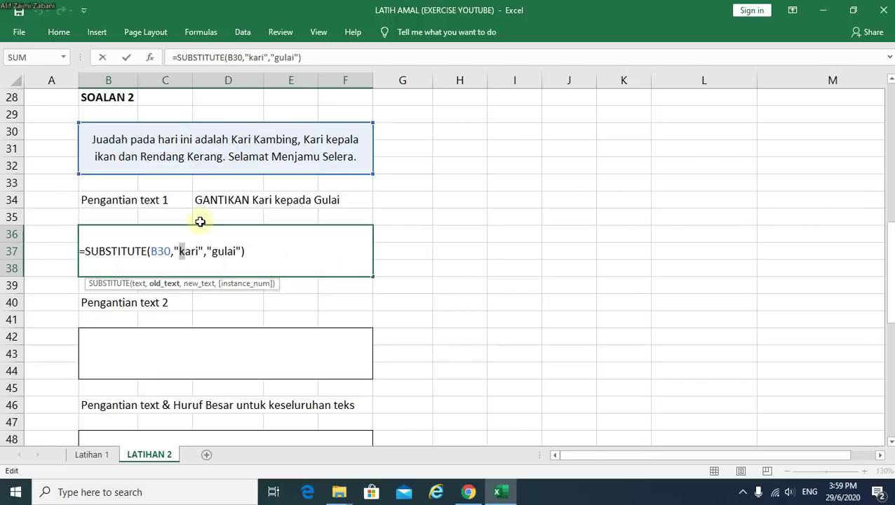
pyautogui.write('K')
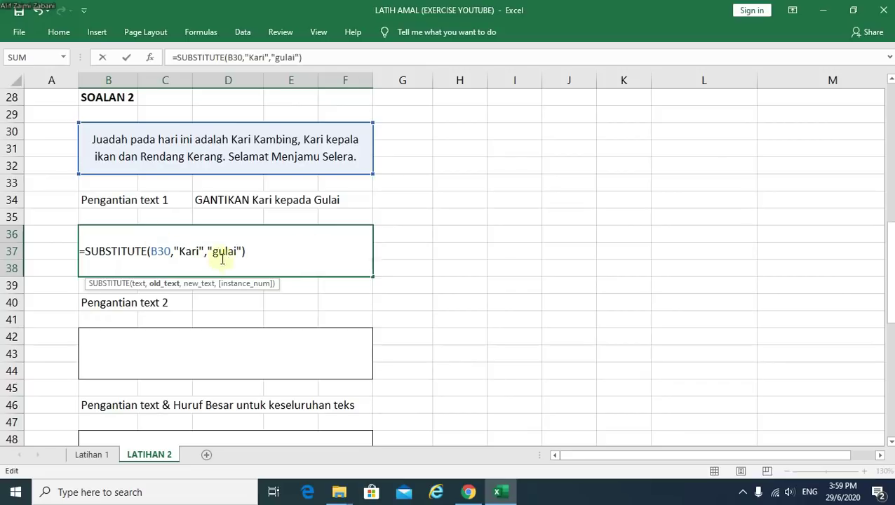
pyautogui.moveTo(213, 251); pyautogui.dragTo(238, 251)
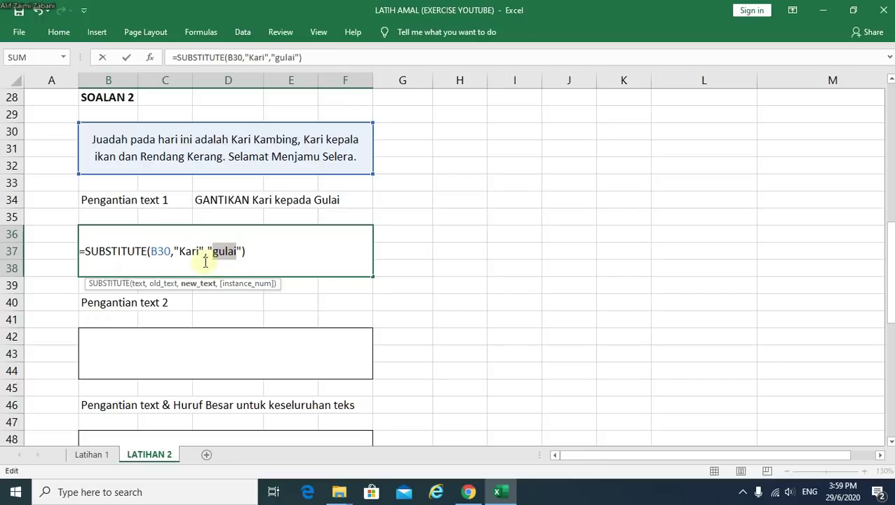
# - Review the "Kari" argument and commit the formula =SUBSTITUTE(B30,"Kari","gulai") in cell B36
pyautogui.moveTo(179, 251); pyautogui.dragTo(194, 251)
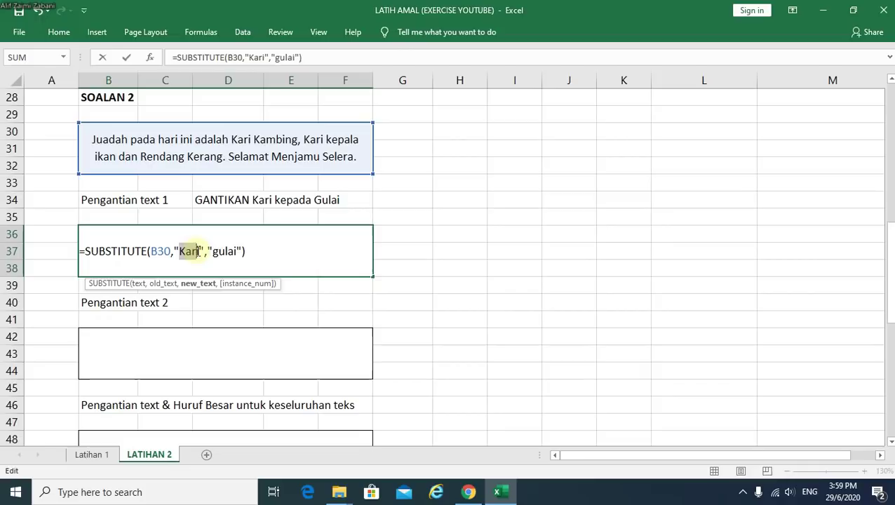
pyautogui.click(182, 251)
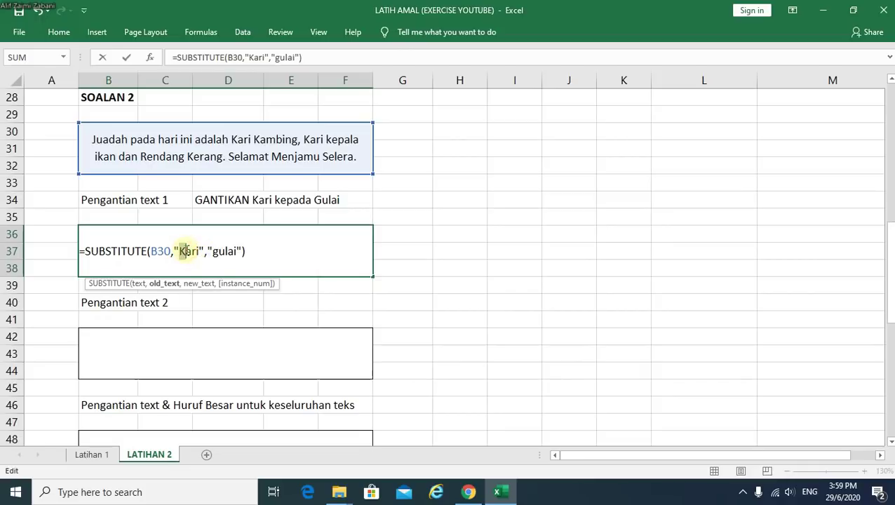
pyautogui.click(264, 251)
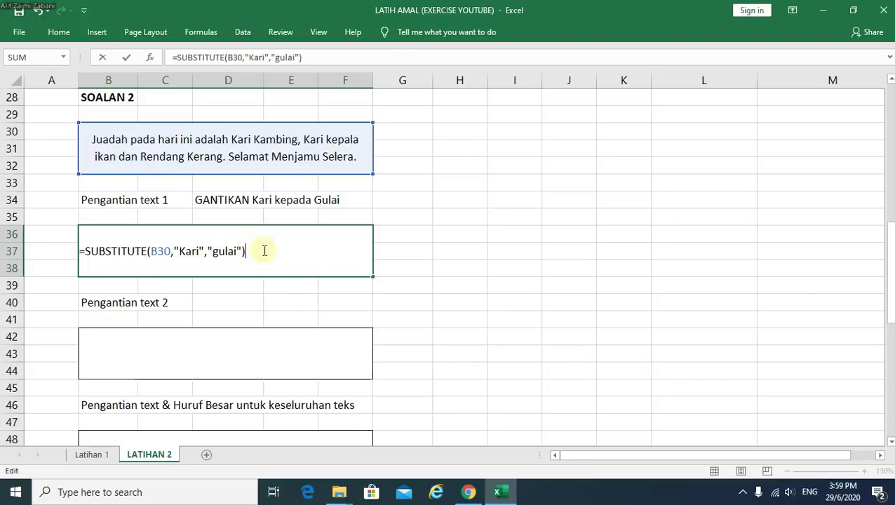
pyautogui.press('Return')
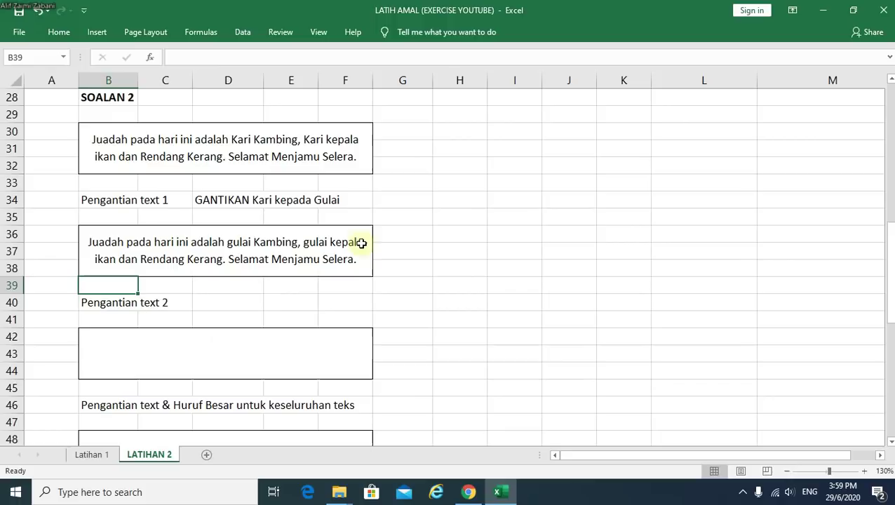
# - Begin a SUBSTITUTE formula in B42 under Pengantian text 2, replacing "Kari" with "gulai" in the B30 text
pyautogui.click(299, 352)
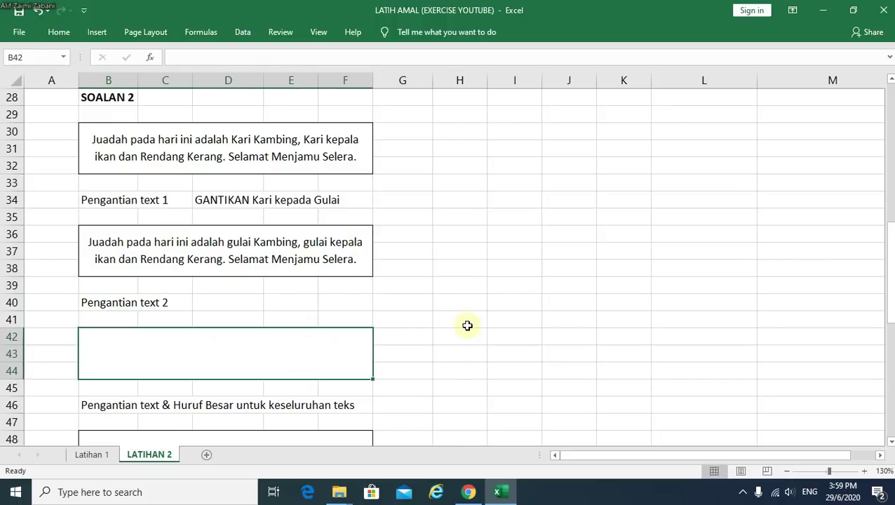
pyautogui.write('=sub')
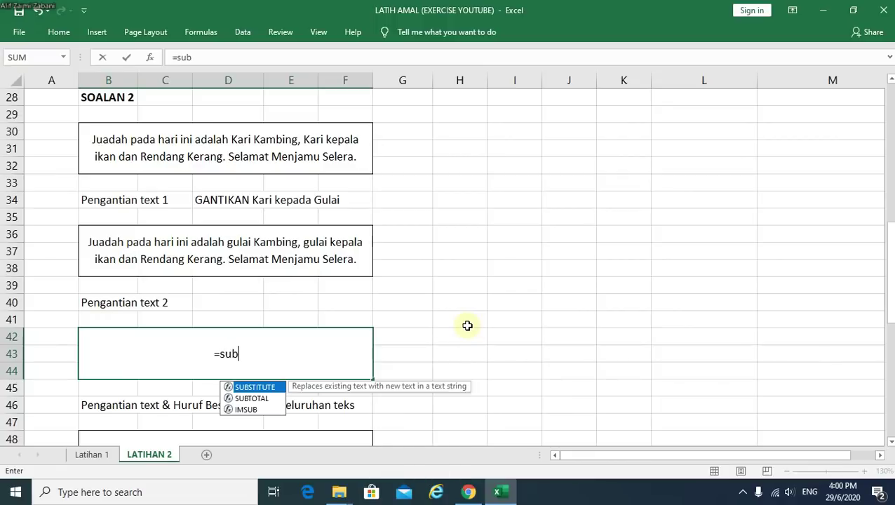
pyautogui.doubleClick(265, 387)
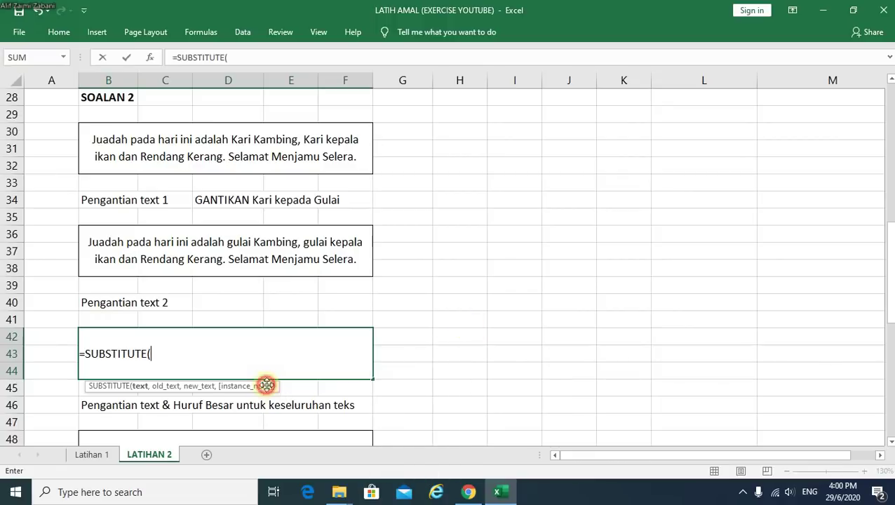
pyautogui.click(212, 151)
pyautogui.write(',')
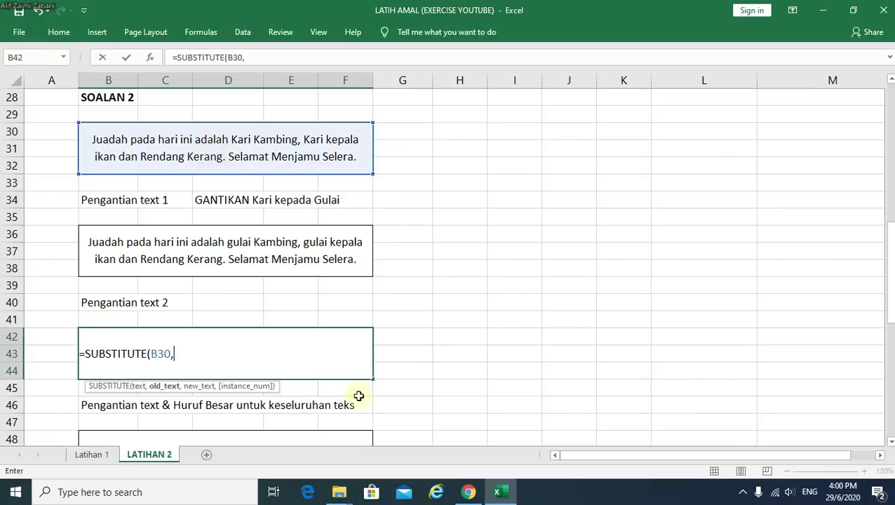
pyautogui.write('"')
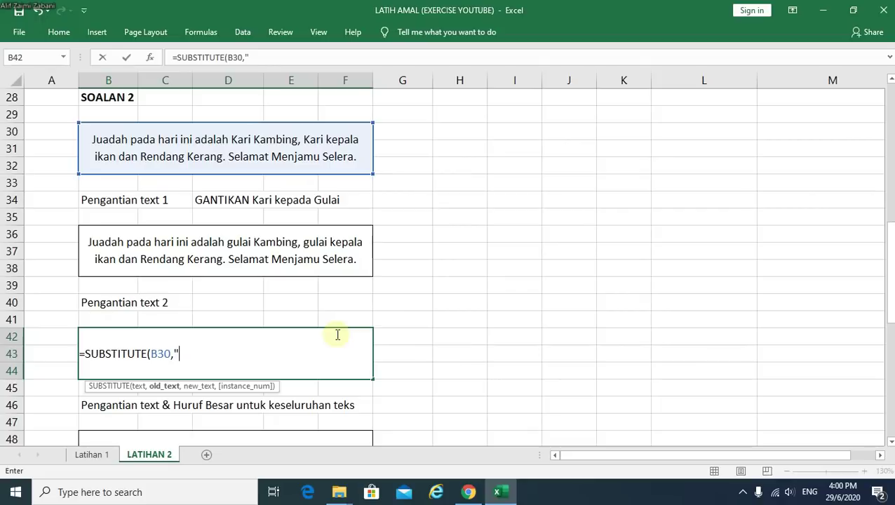
pyautogui.write('Kari",')
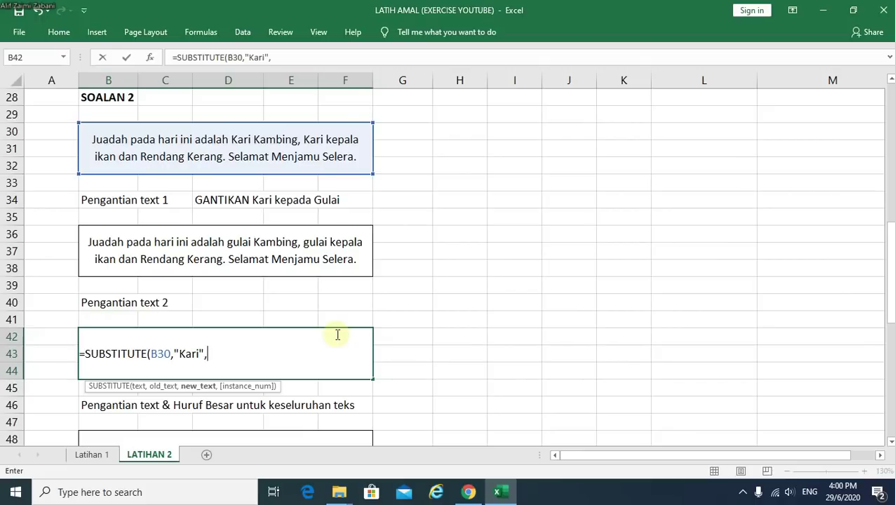
pyautogui.write('"gulai"')
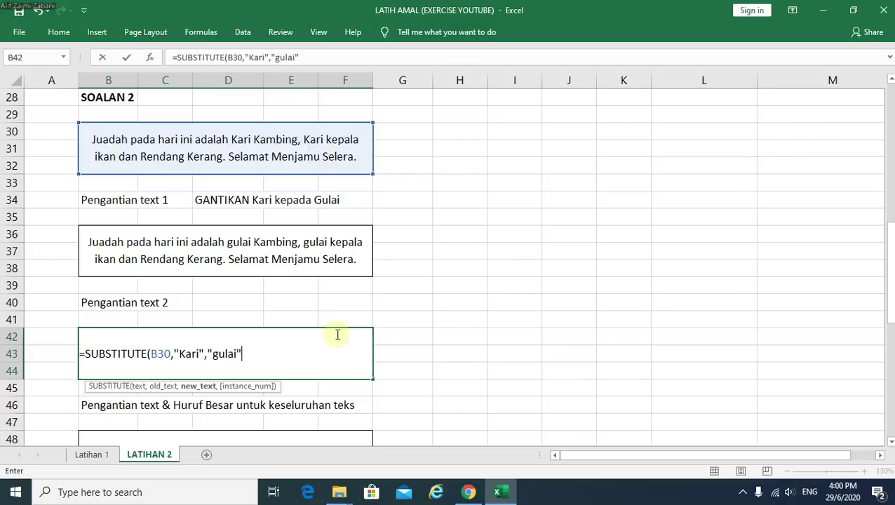
# - Add instance number 2 to the B42 formula so only the second "Kari" is replaced, and commit it
pyautogui.write(')')
pyautogui.press('BackSpace')
pyautogui.write(',')
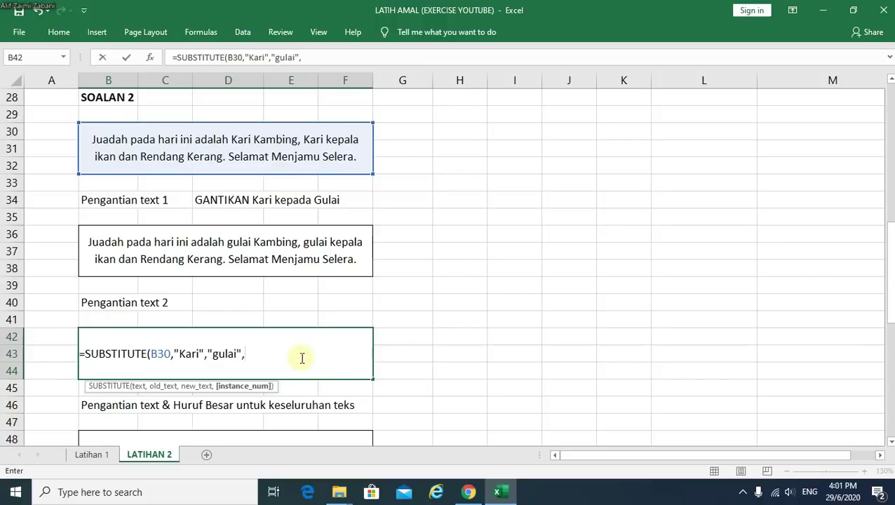
pyautogui.write('2)')
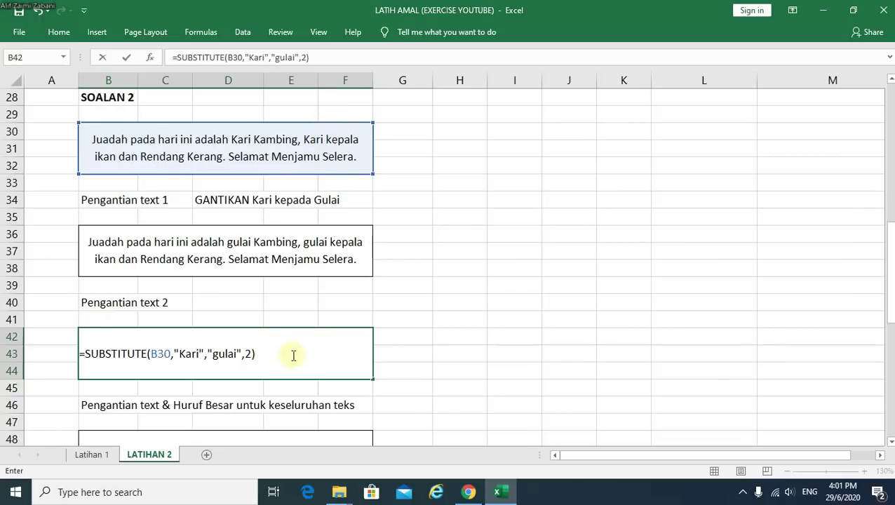
pyautogui.press('Return')
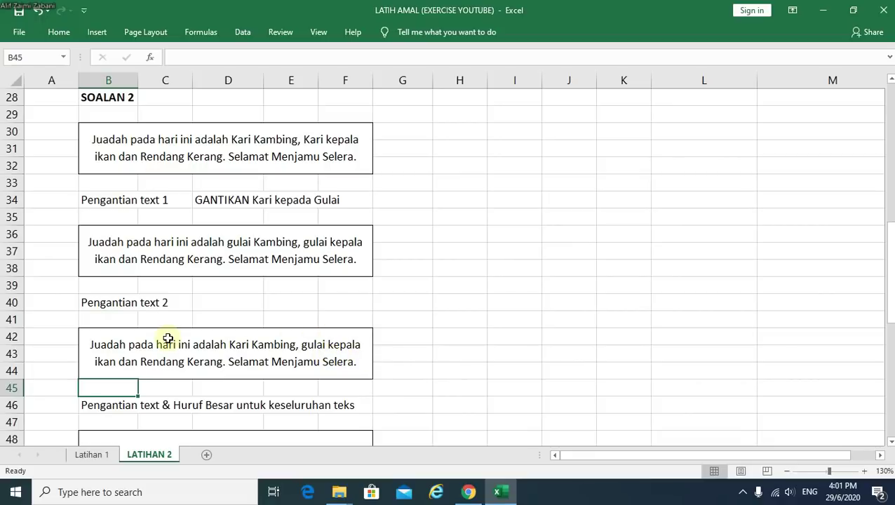
# - Start a SUBSTITUTE formula in B48 under Pengantian text & Huruf Besar, with B30 as its text argument
pyautogui.scroll(-3, 351, 344)
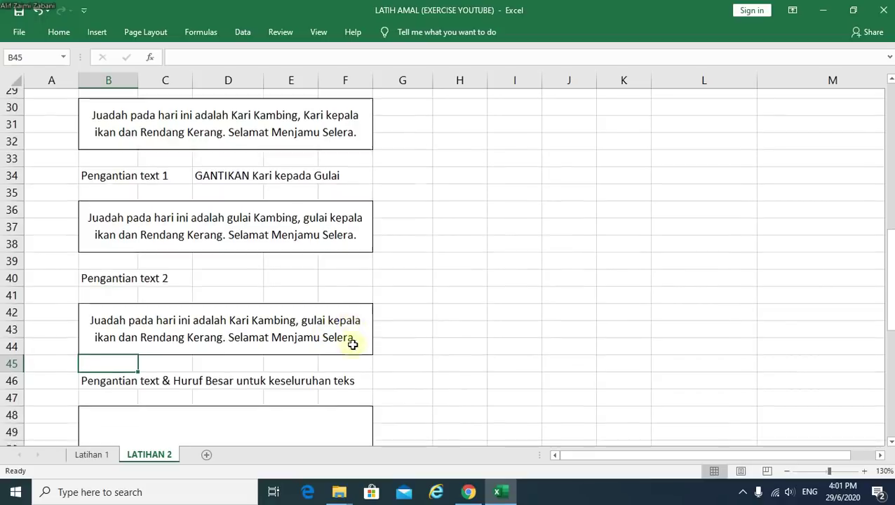
pyautogui.click(187, 299)
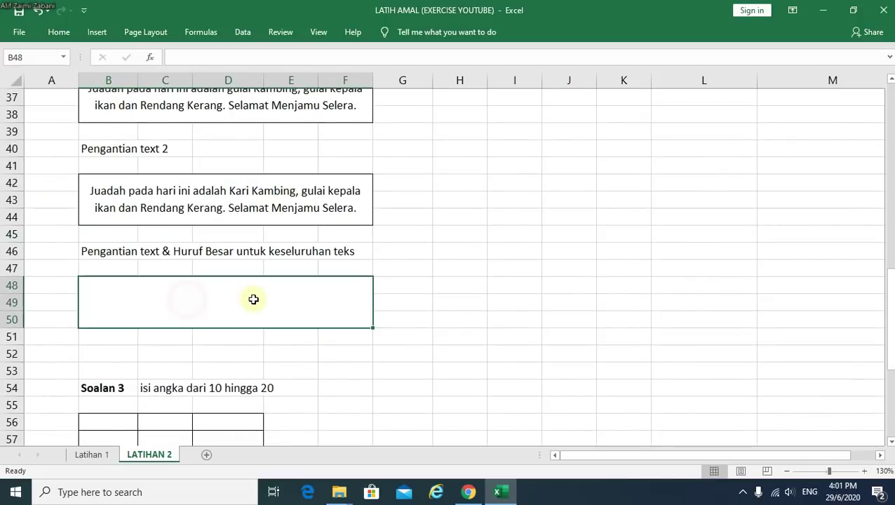
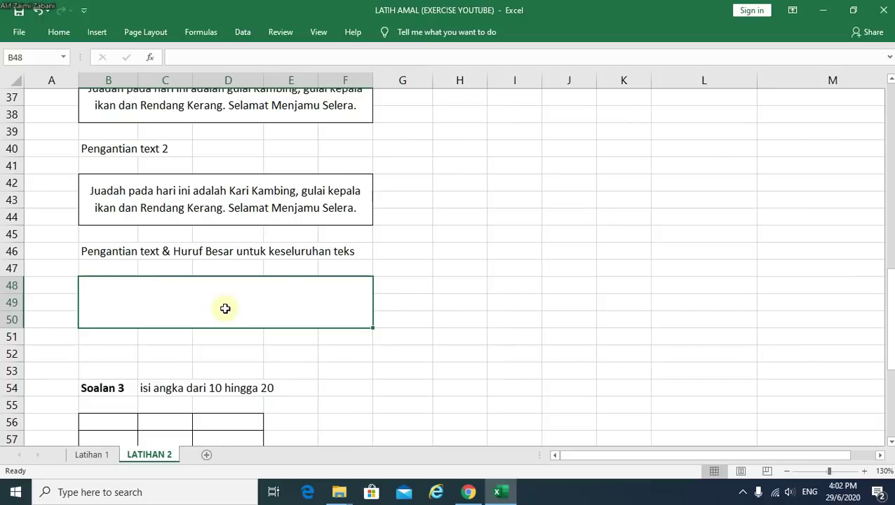
pyautogui.click(185, 314)
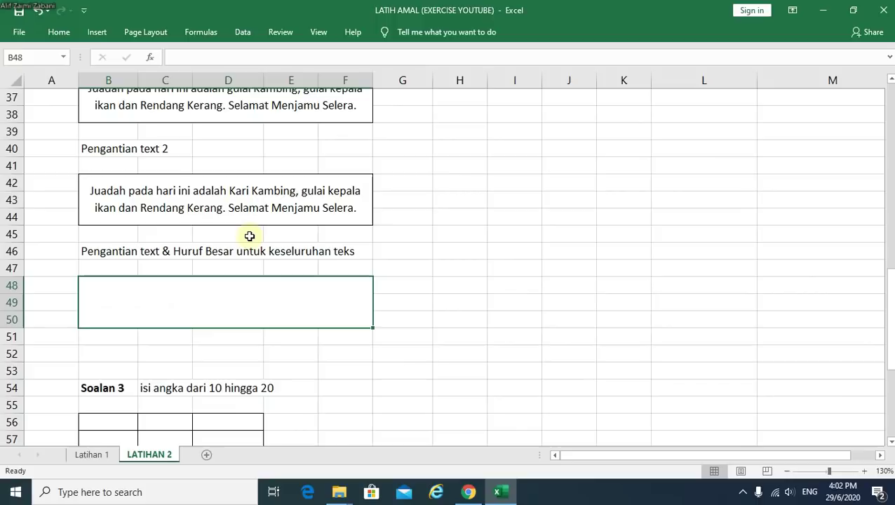
pyautogui.write('=')
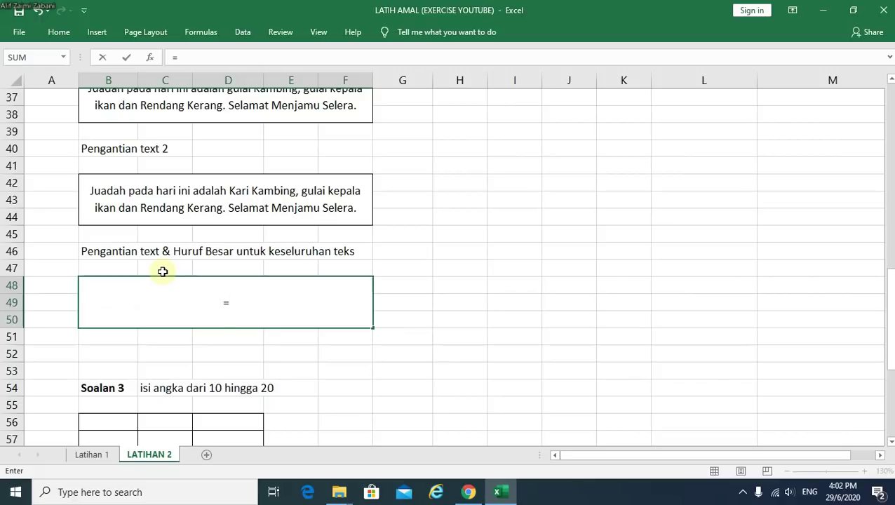
pyautogui.write('sub')
pyautogui.press('Tab')
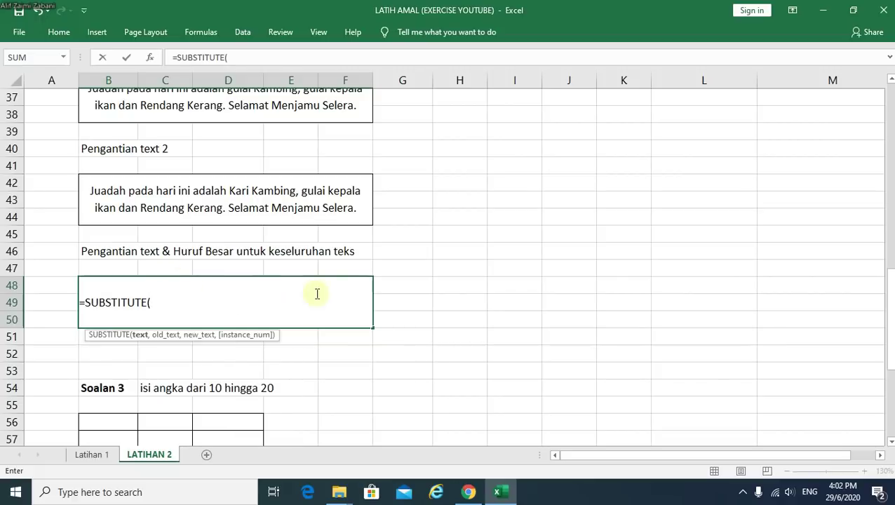
pyautogui.scroll(4, 322, 291)
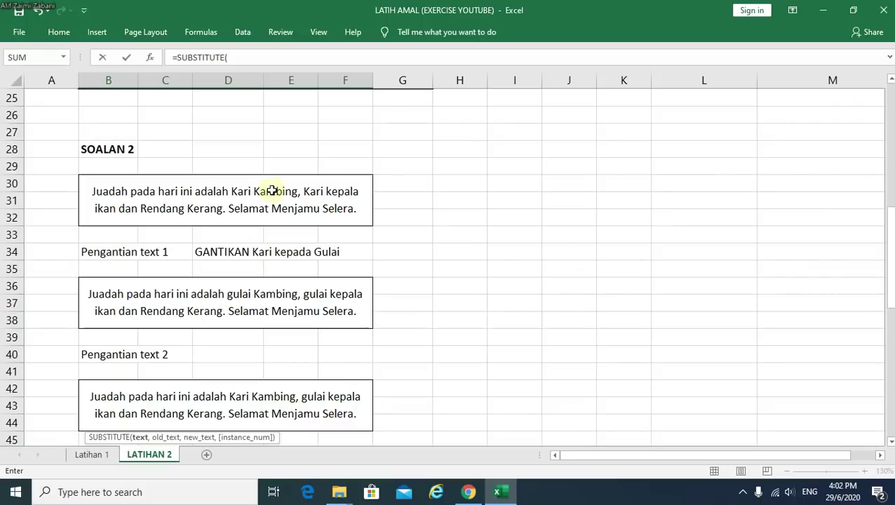
pyautogui.click(226, 194)
pyautogui.scroll(-2, 392, 273)
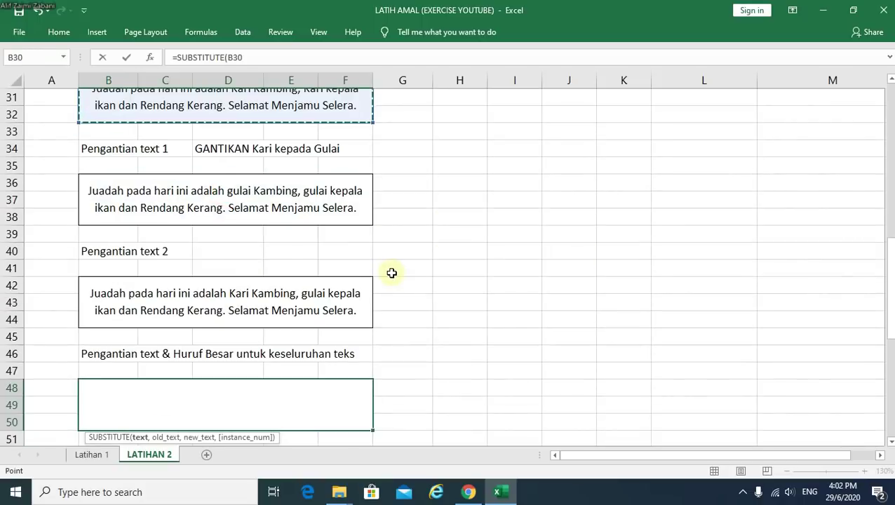
pyautogui.scroll(-2, 391, 273)
pyautogui.write(',')
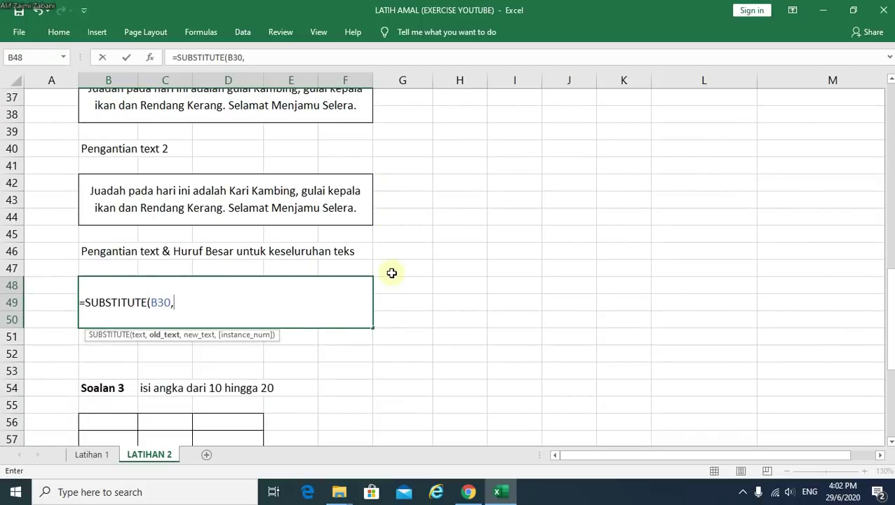
# - Set "Kari" with a capital K as the old text argument of the B48 formula
pyautogui.write('"kari')
pyautogui.press('BackSpace')
pyautogui.press('BackSpace')
pyautogui.press('BackSpace')
pyautogui.press('BackSpace')
pyautogui.write('Kari')
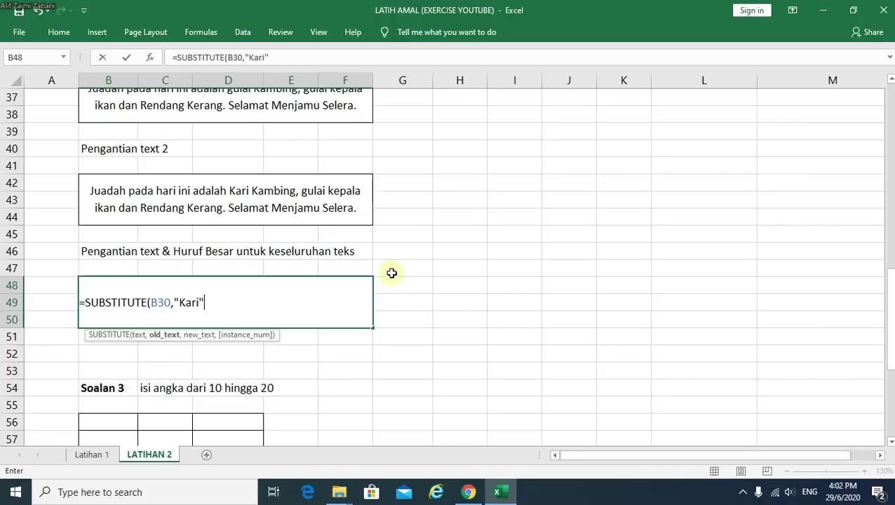
pyautogui.write('","')
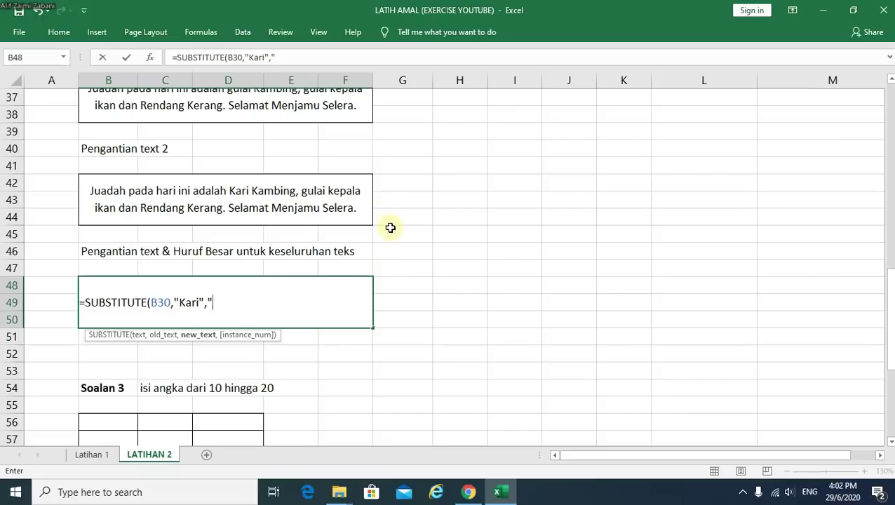
pyautogui.write('Masak Lemak')
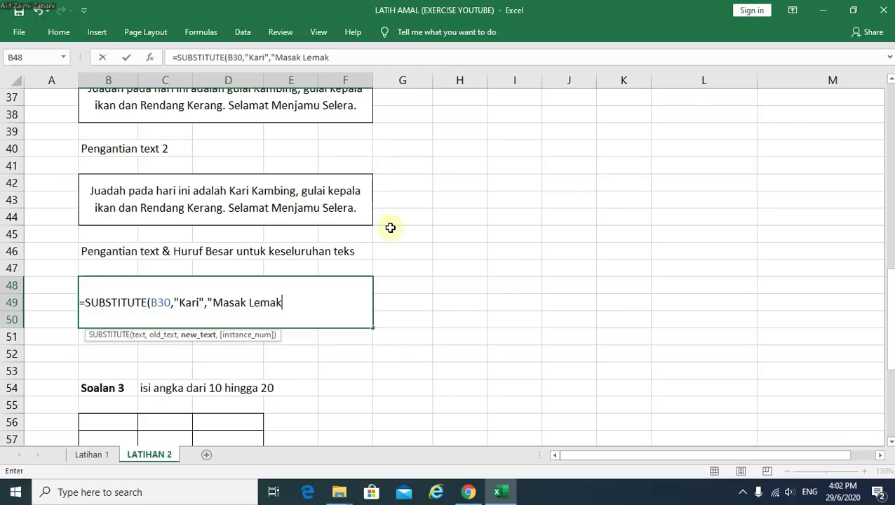
pyautogui.press('BackSpace')
pyautogui.press('BackSpace')
pyautogui.press('BackSpace')
pyautogui.press('BackSpace')
pyautogui.press('BackSpace')
pyautogui.press('BackSpace')
pyautogui.press('BackSpace')
pyautogui.press('BackSpace')
pyautogui.press('BackSpace')
pyautogui.press('BackSpace')
pyautogui.press('BackSpace')
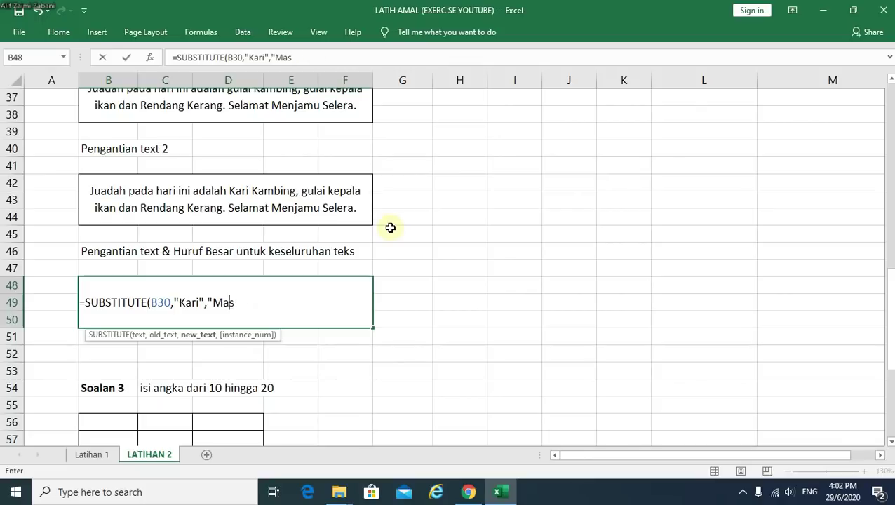
# - Enter "masak lemak" in lowercase as the new text and close the SUBSTITUTE function in B48
pyautogui.write('masak lemak')
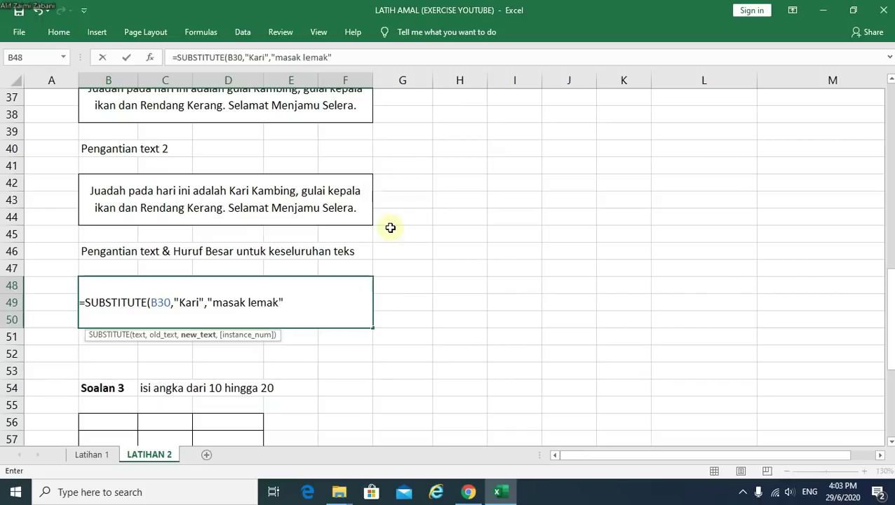
pyautogui.write('")')
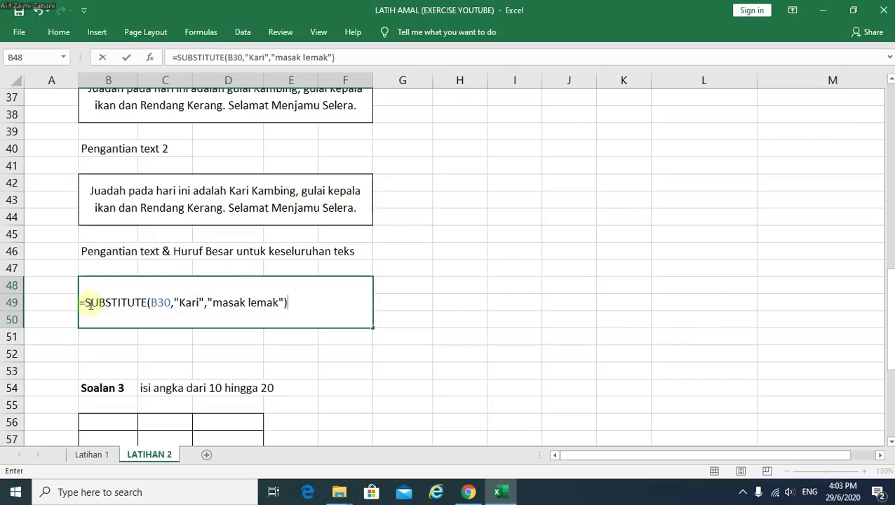
pyautogui.moveTo(84, 304); pyautogui.dragTo(303, 303)
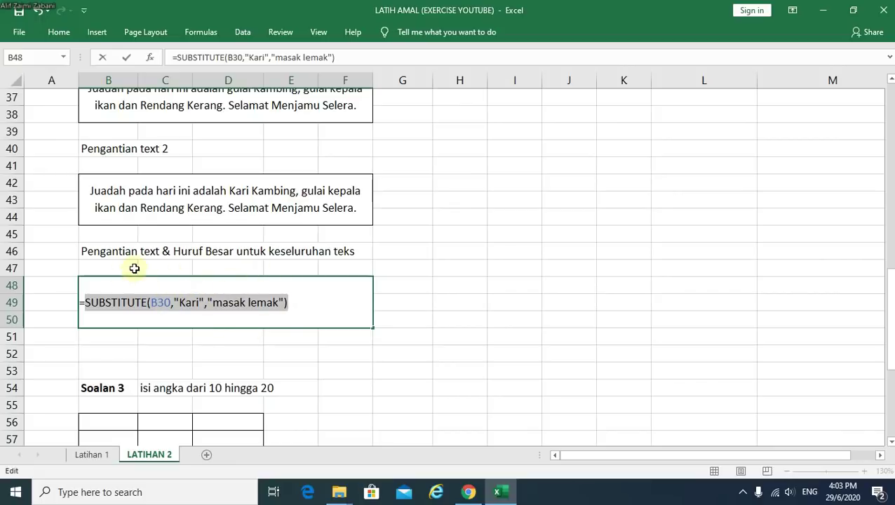
# - Wrap the SUBSTITUTE function in B48 inside UPPER, close the outer bracket and commit the formula
pyautogui.click(87, 304)
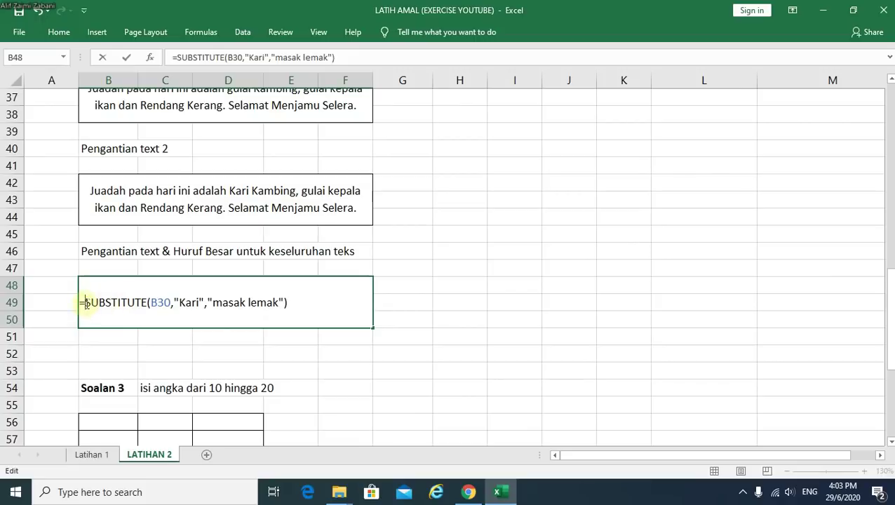
pyautogui.write('Upper')
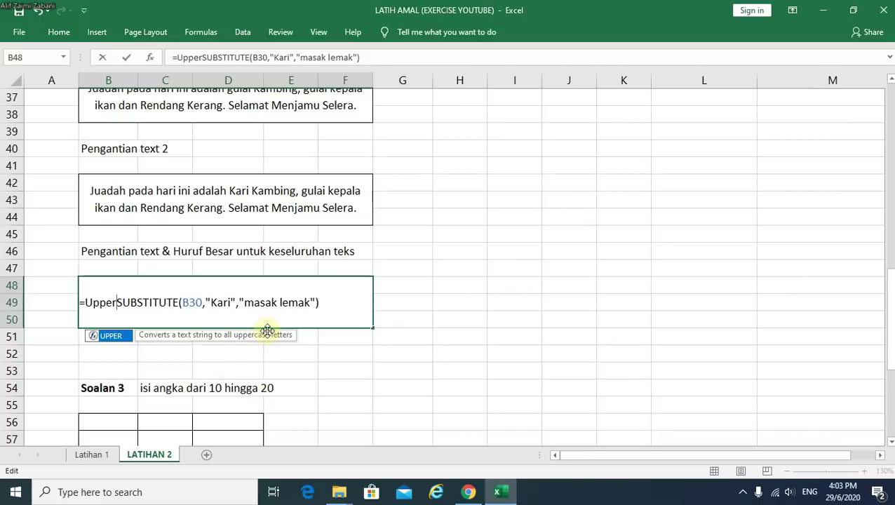
pyautogui.doubleClick(107, 334)
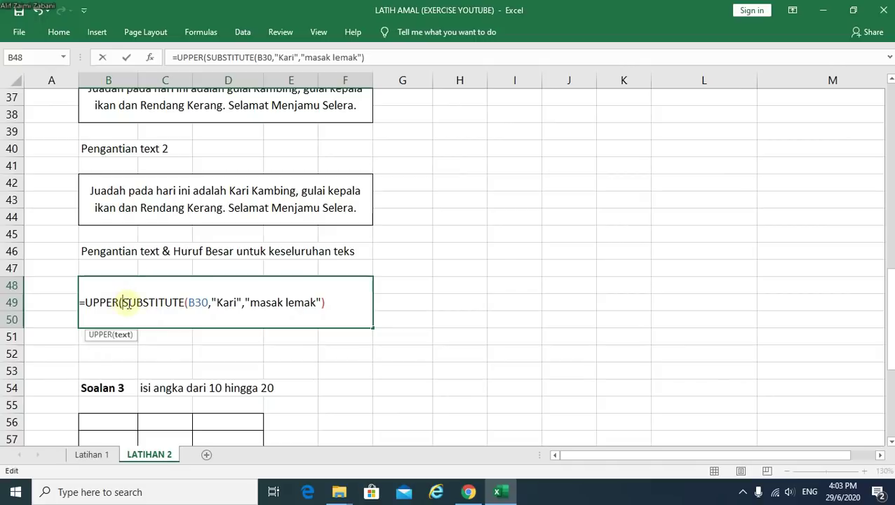
pyautogui.click(341, 302)
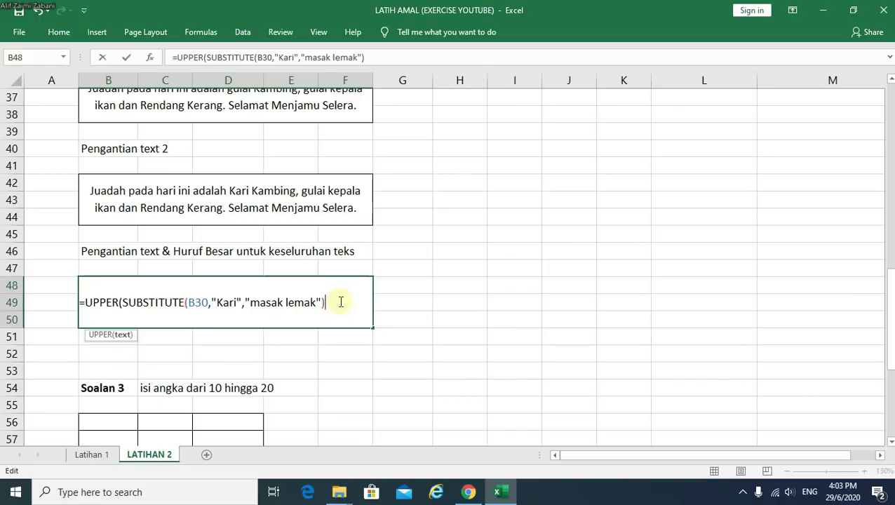
pyautogui.write(')')
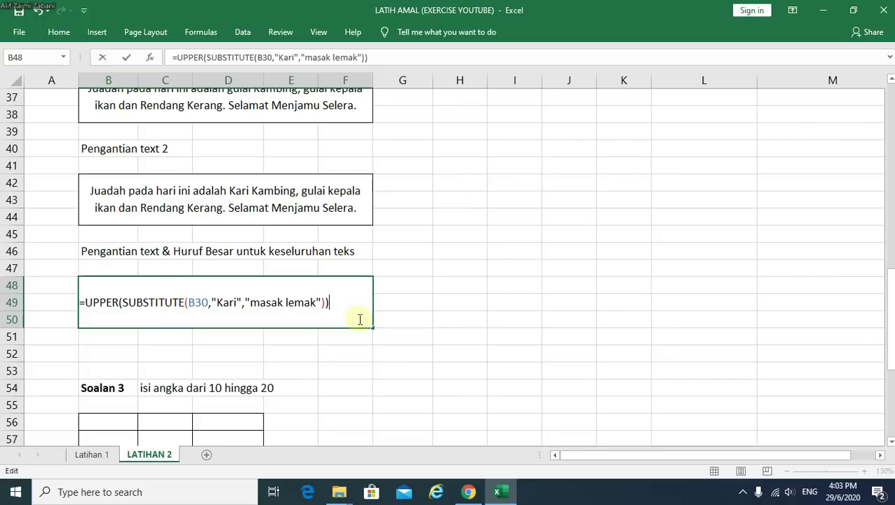
pyautogui.press('Return')
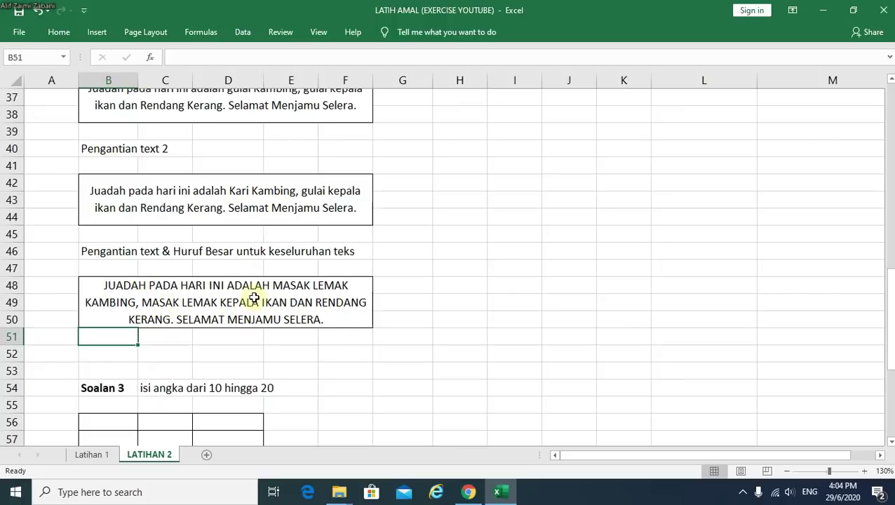
# - Replace UPPER with PROPER as the outer function of the B48 formula and commit it
pyautogui.doubleClick(254, 298)
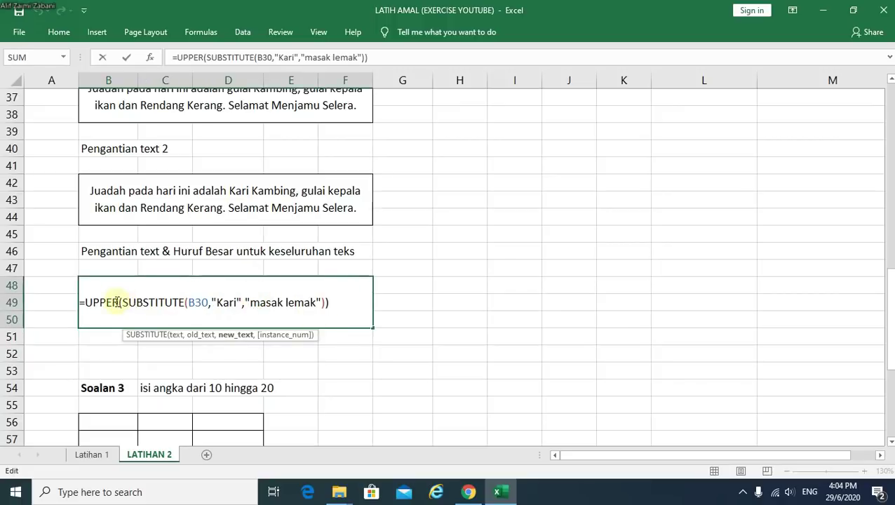
pyautogui.moveTo(116, 303); pyautogui.dragTo(88, 307)
pyautogui.write('Proper')
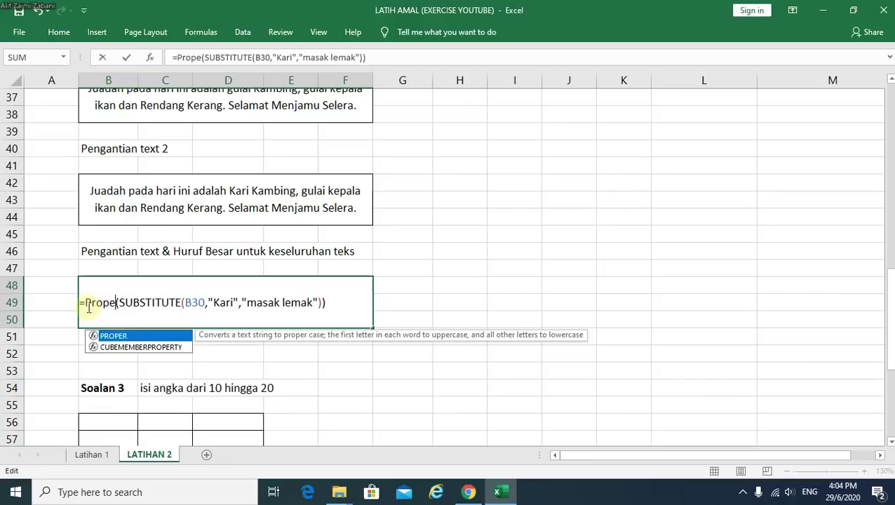
pyautogui.doubleClick(125, 349)
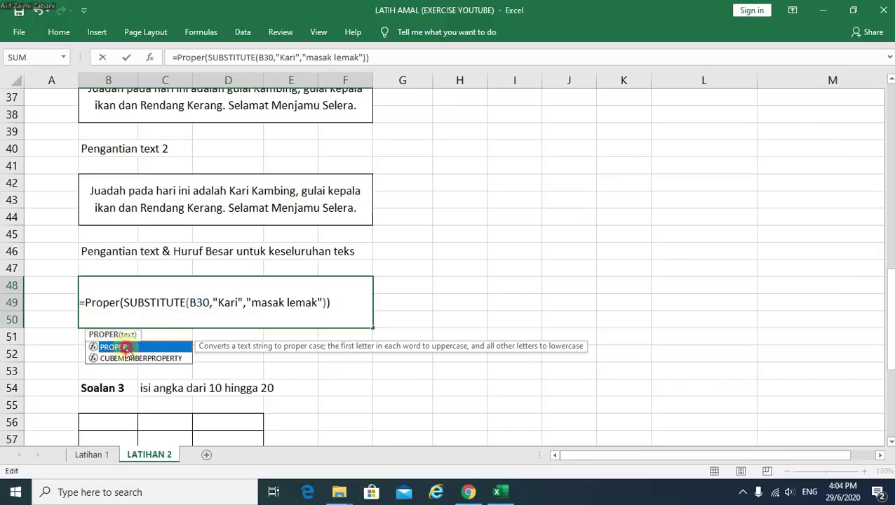
pyautogui.click(350, 305)
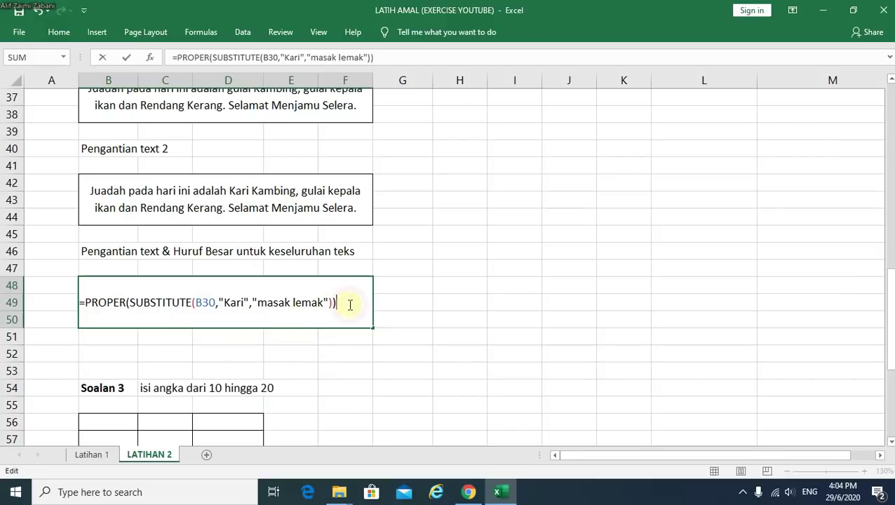
pyautogui.press('Return')
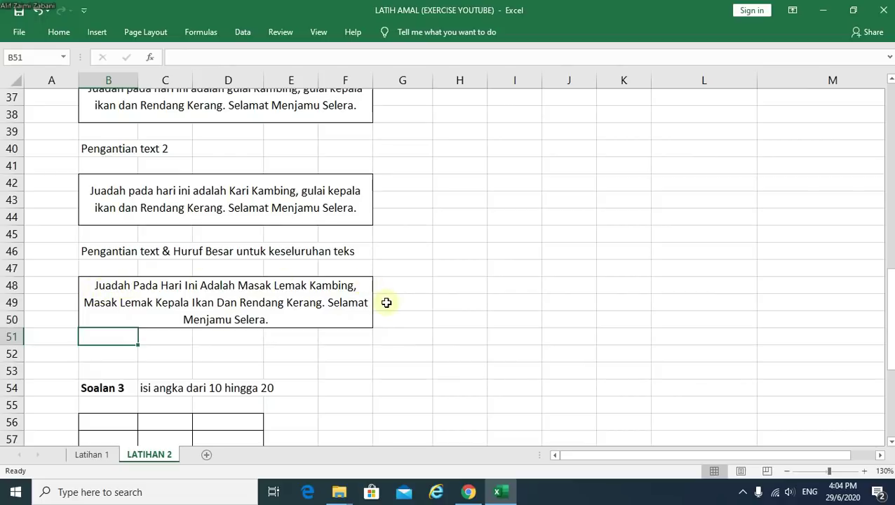
# - Change the outer function of the B48 formula from PROPER to LOWER and commit it
pyautogui.doubleClick(356, 306)
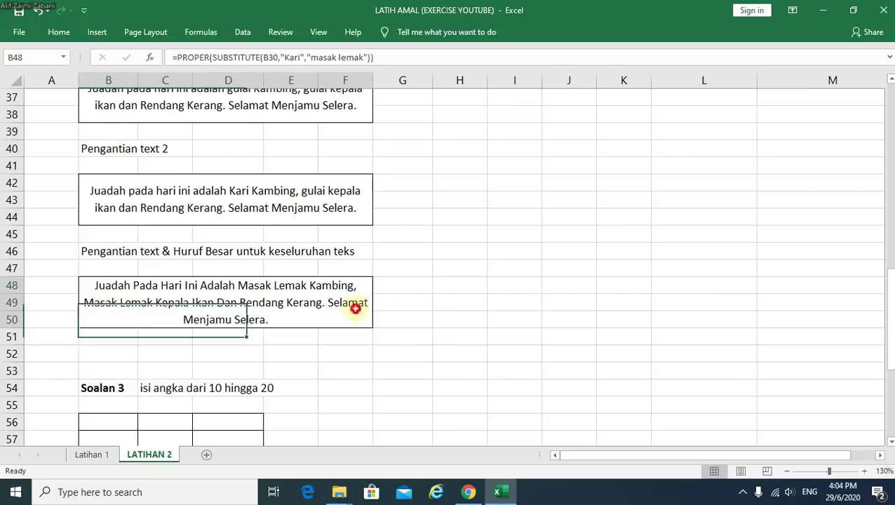
pyautogui.moveTo(126, 303); pyautogui.dragTo(86, 303)
pyautogui.write('lower')
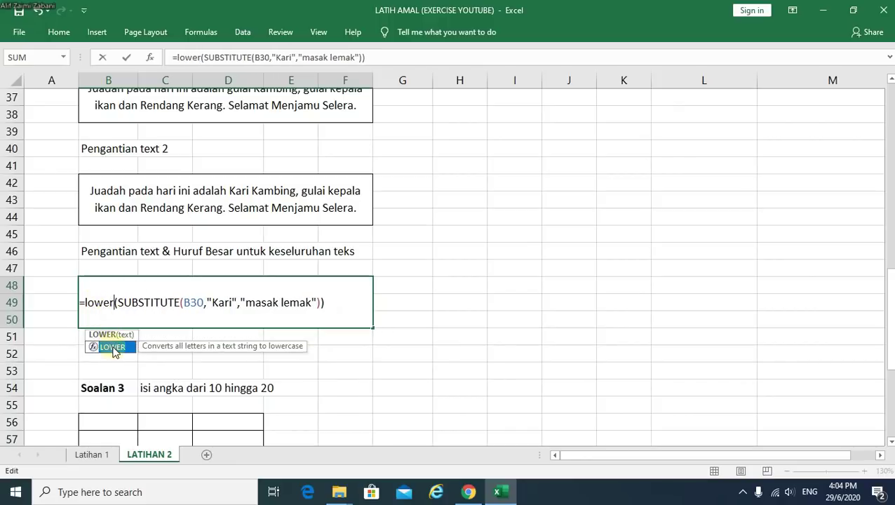
pyautogui.doubleClick(113, 348)
pyautogui.click(340, 306)
pyautogui.press('Return')
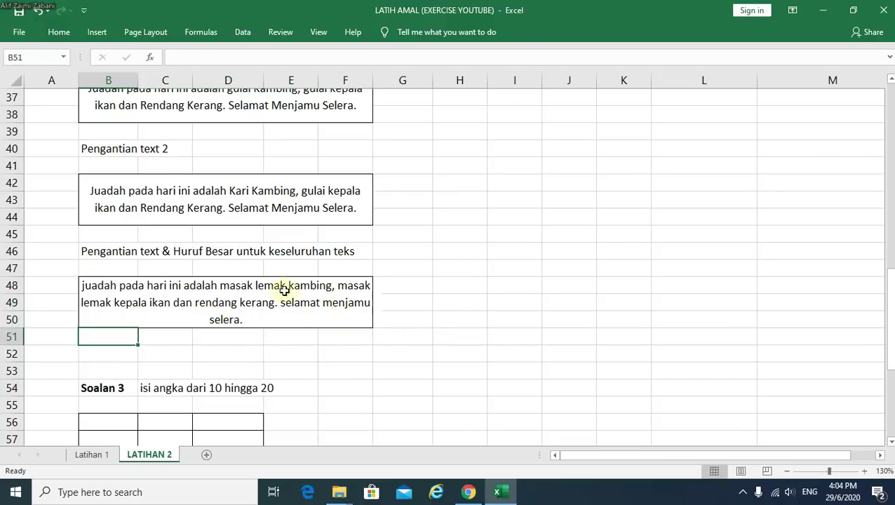
# - Set the outer function of the B48 formula back to UPPER in place of LOWER and commit it
pyautogui.click(204, 291)
pyautogui.doubleClick(92, 303)
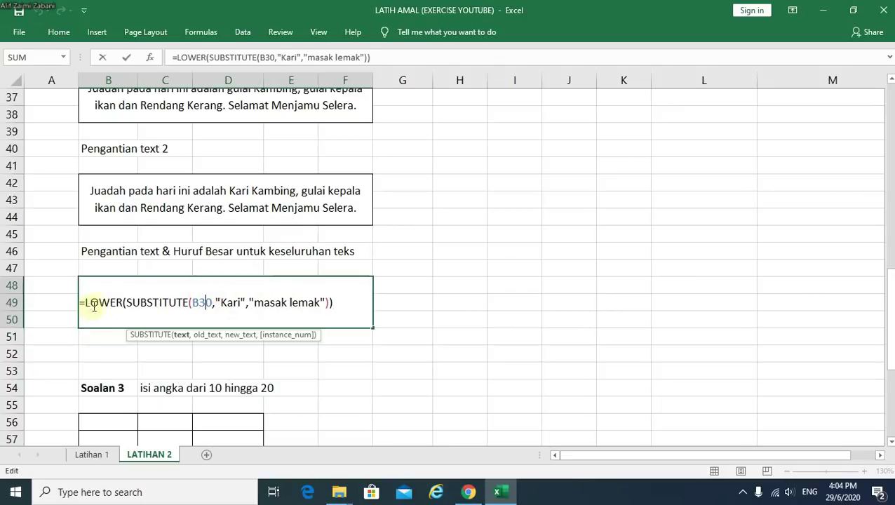
pyautogui.moveTo(123, 303); pyautogui.dragTo(86, 307)
pyautogui.write('UPPER')
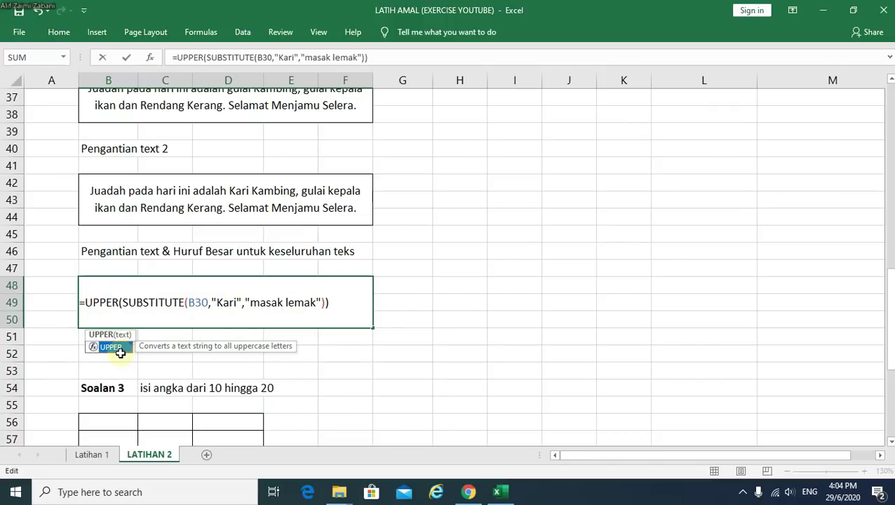
pyautogui.click(360, 303)
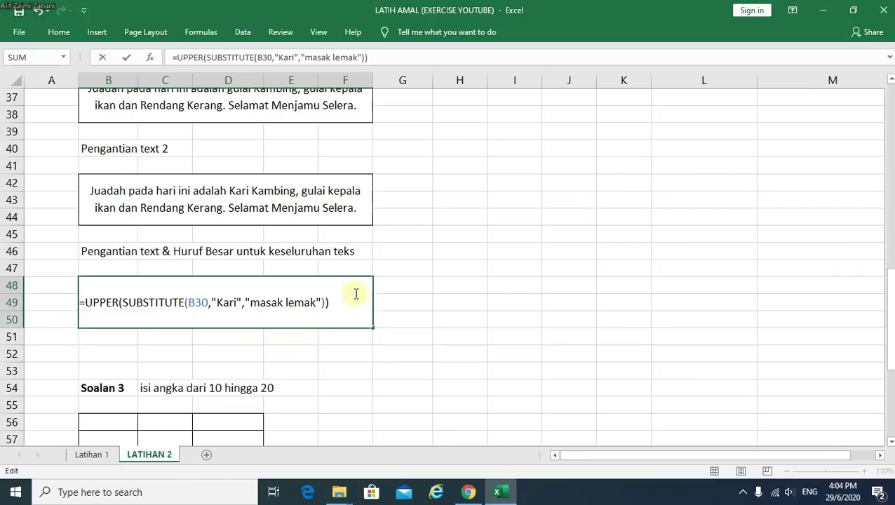
pyautogui.press('Return')
# - List the function names UPPER, LOWER and PROPER in cells H48, H49 and H50
pyautogui.click(449, 287)
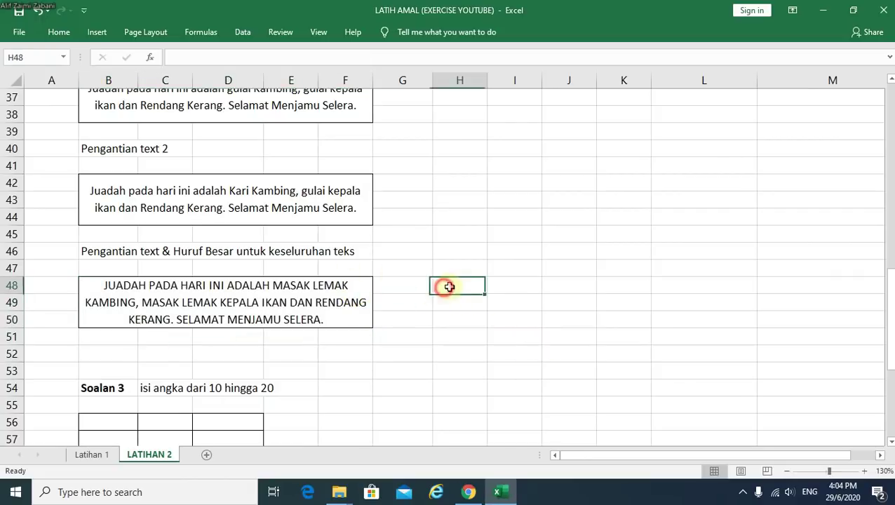
pyautogui.write('UPPER')
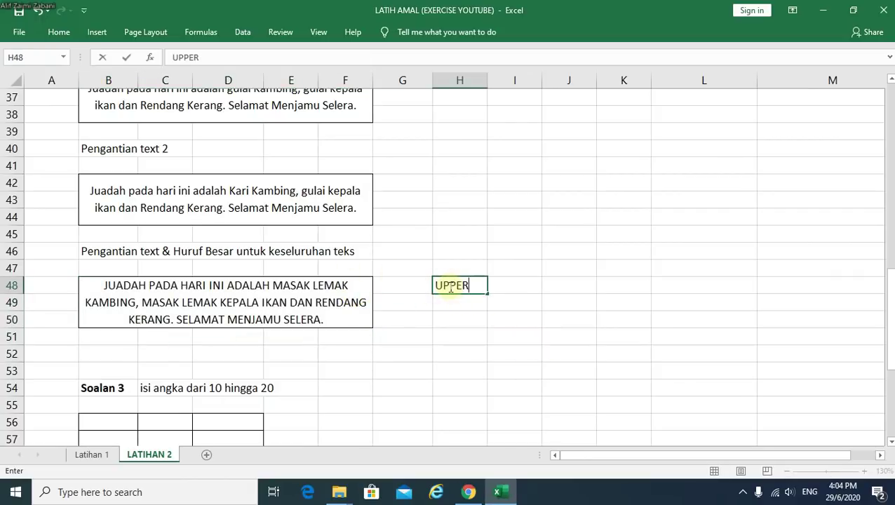
pyautogui.press('Return')
pyautogui.write('LOWER')
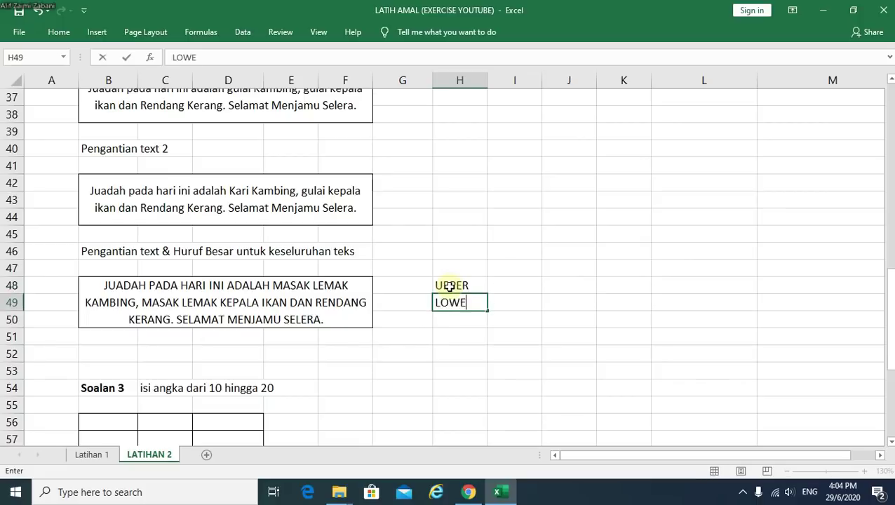
pyautogui.press('Return')
pyautogui.write('PROPER')
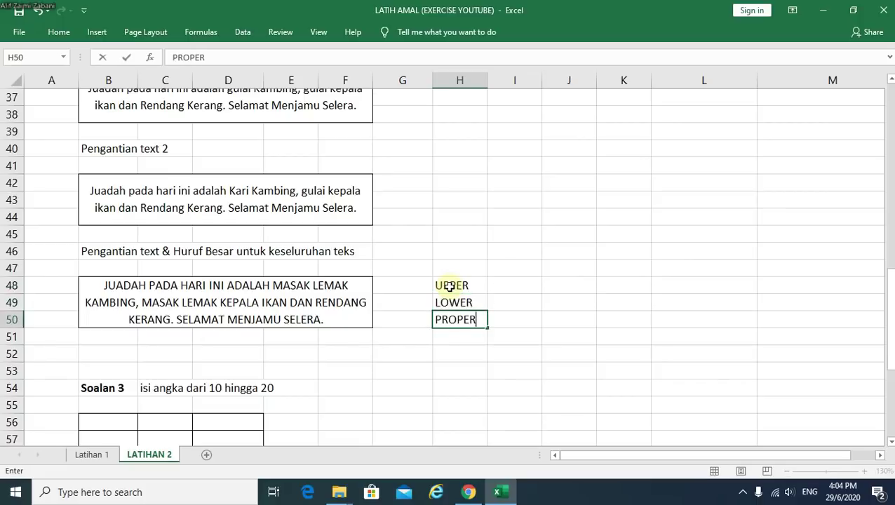
# - Describe UPPER as "HURUF BESAR" in I48 and LOWER as "huruf kecil" in I49
pyautogui.click(524, 287)
pyautogui.write('HURUG')
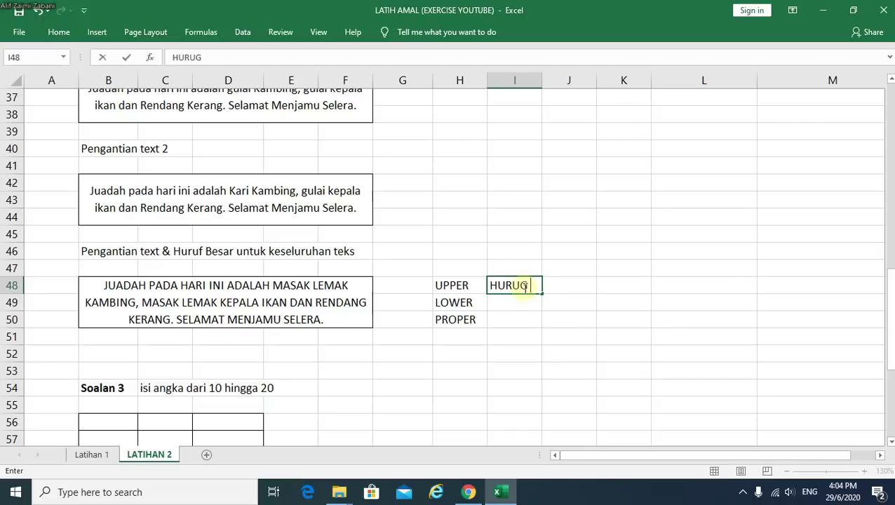
pyautogui.press('BackSpace')
pyautogui.write('F BESAR')
pyautogui.click(526, 308)
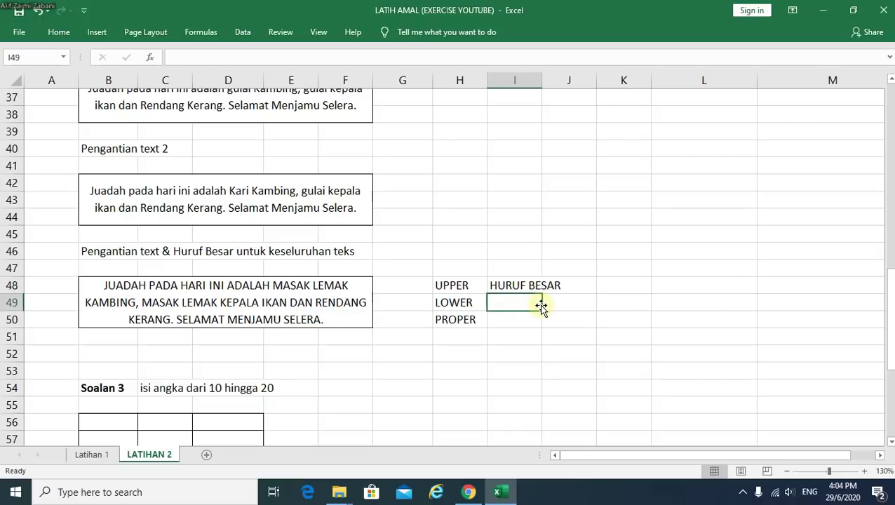
pyautogui.write('huruf ')
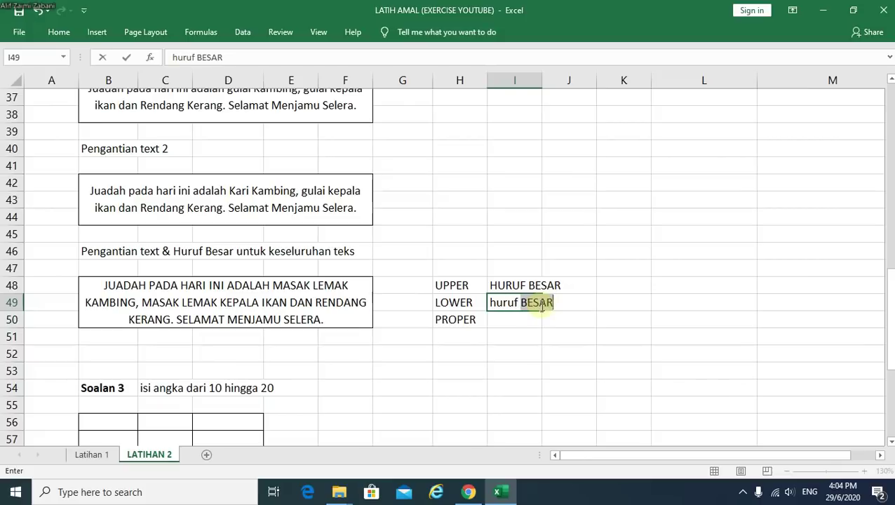
pyautogui.write('kecil')
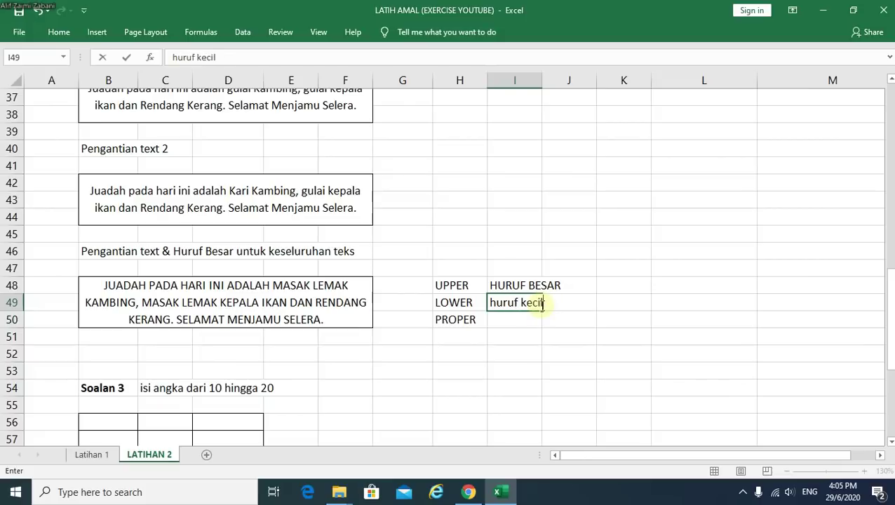
# - Describe PROPER as "Huruf Pangkal Besar" in I50 and commit the entry
pyautogui.click(531, 318)
pyautogui.write('Huu')
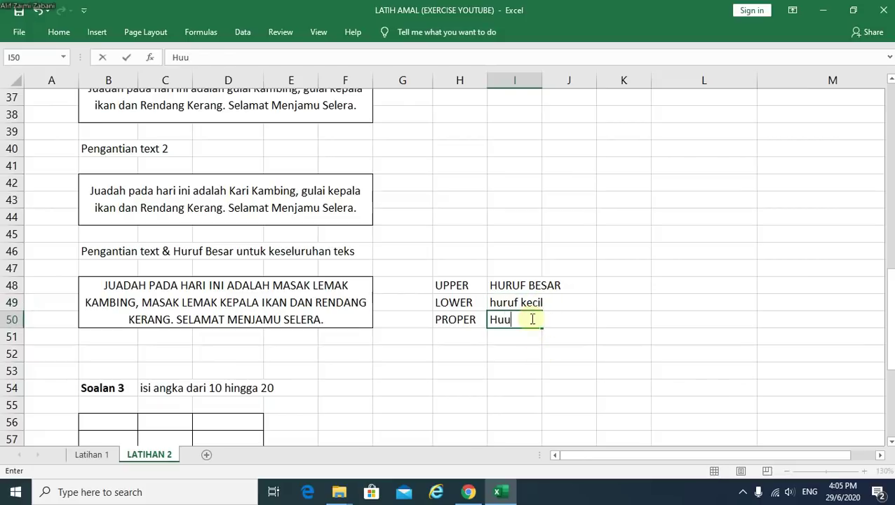
pyautogui.press('BackSpace')
pyautogui.write('ruf k')
pyautogui.press('BackSpace')
pyautogui.press('BackSpace')
pyautogui.write('k')
pyautogui.press('BackSpace')
pyautogui.press('BackSpace')
pyautogui.write('Pag')
pyautogui.press('BackSpace')
pyautogui.write('nga')
pyautogui.press('BackSpace')
pyautogui.write('kal')
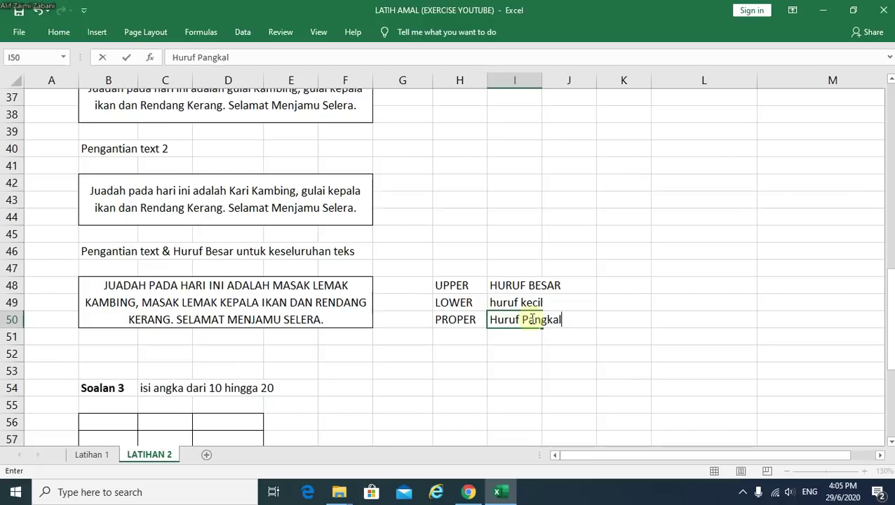
pyautogui.write(' Besar')
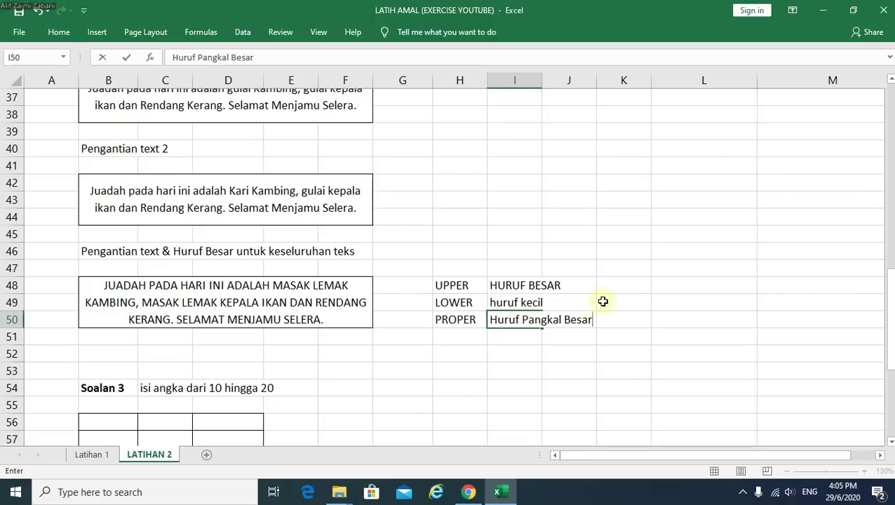
pyautogui.click(650, 301)
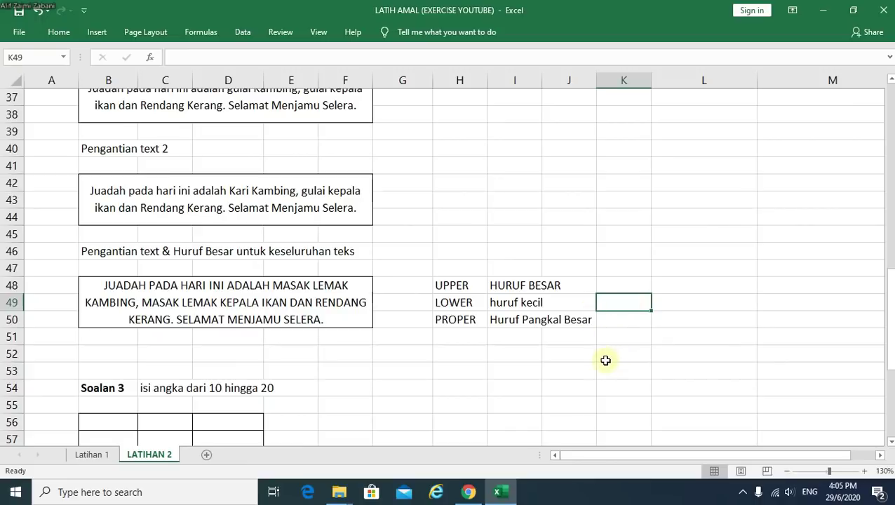
# - Fill the whole Soalan 3 table B56:D61 with random whole numbers using =RANDBETWEEN(10,20)
pyautogui.scroll(-2, 300, 338)
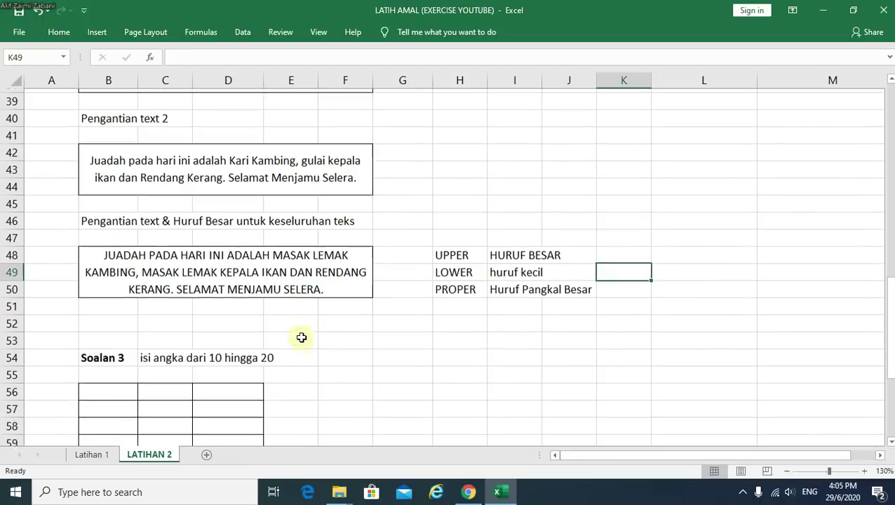
pyautogui.scroll(-2, 300, 335)
pyautogui.scroll(-2, 304, 325)
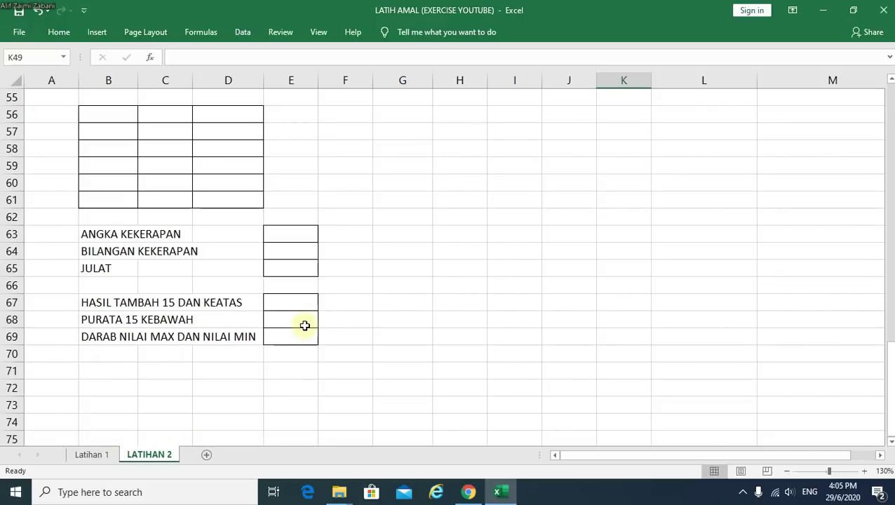
pyautogui.scroll(2, 304, 325)
pyautogui.scroll(-1, 305, 326)
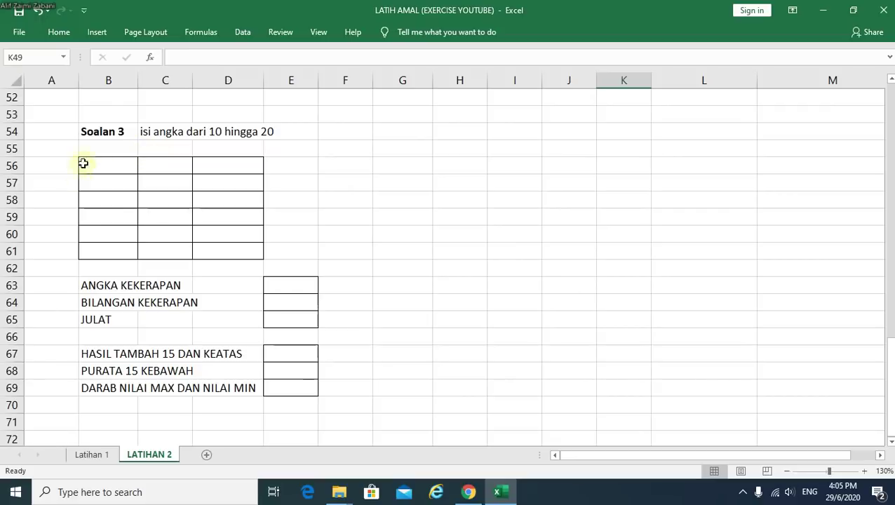
pyautogui.moveTo(95, 161)
pyautogui.mouseDown()
pyautogui.moveTo(151, 186)
pyautogui.moveTo(222, 247)
pyautogui.moveTo(252, 258)
pyautogui.mouseUp()
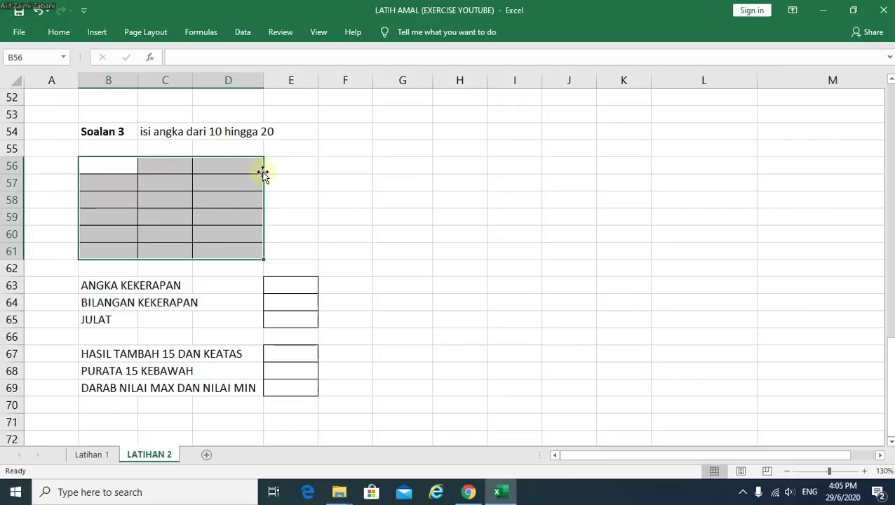
pyautogui.click(404, 200)
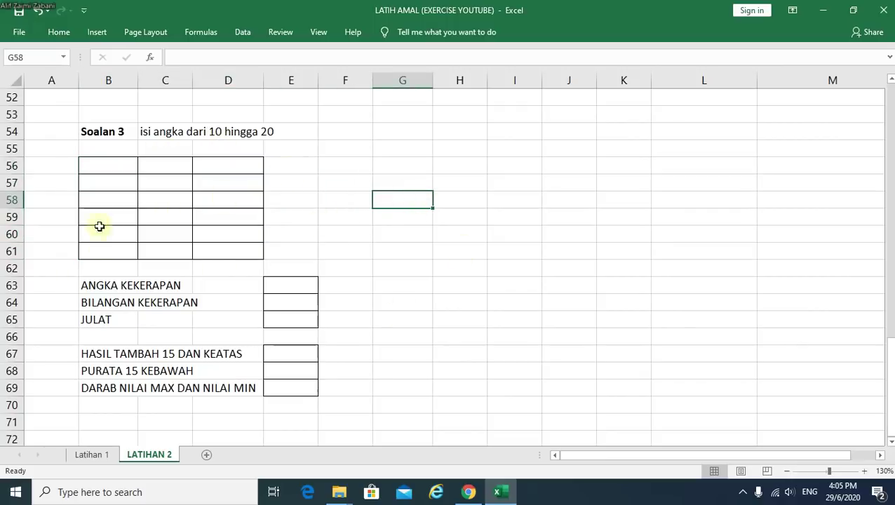
pyautogui.moveTo(92, 167)
pyautogui.mouseDown()
pyautogui.moveTo(226, 230)
pyautogui.moveTo(240, 256)
pyautogui.mouseUp()
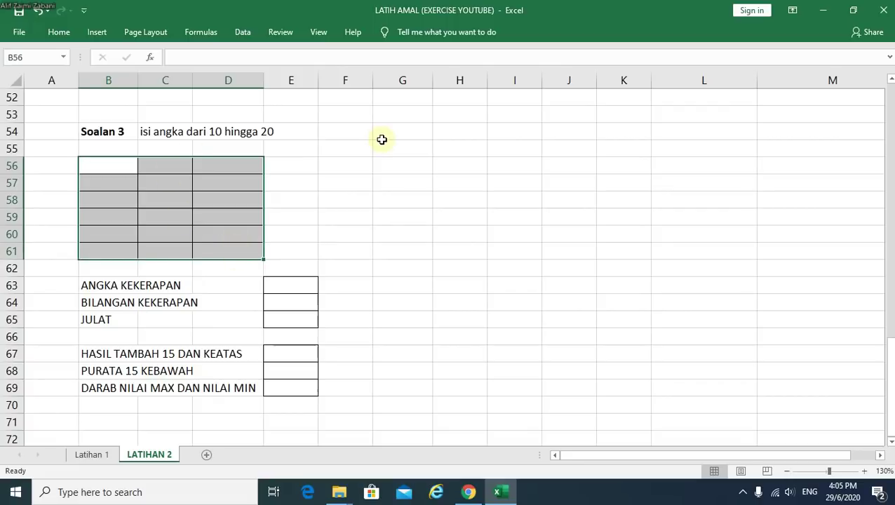
pyautogui.write('=ran')
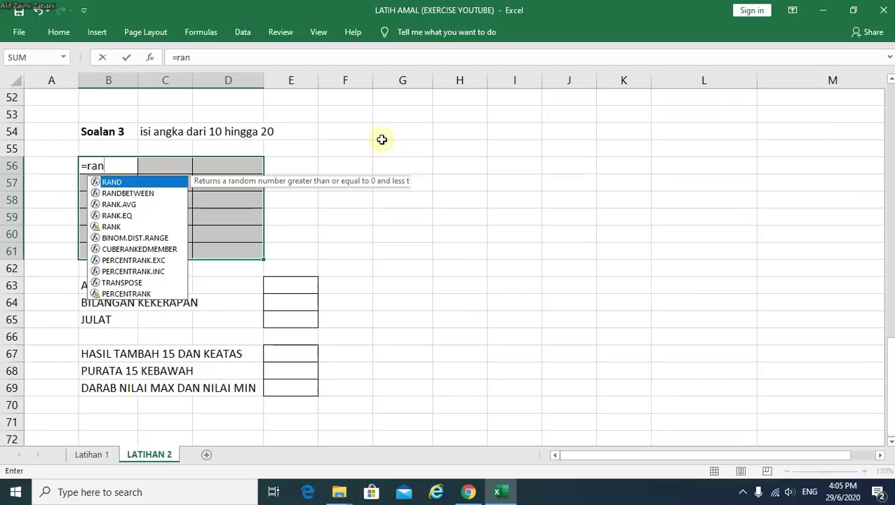
pyautogui.press('Down')
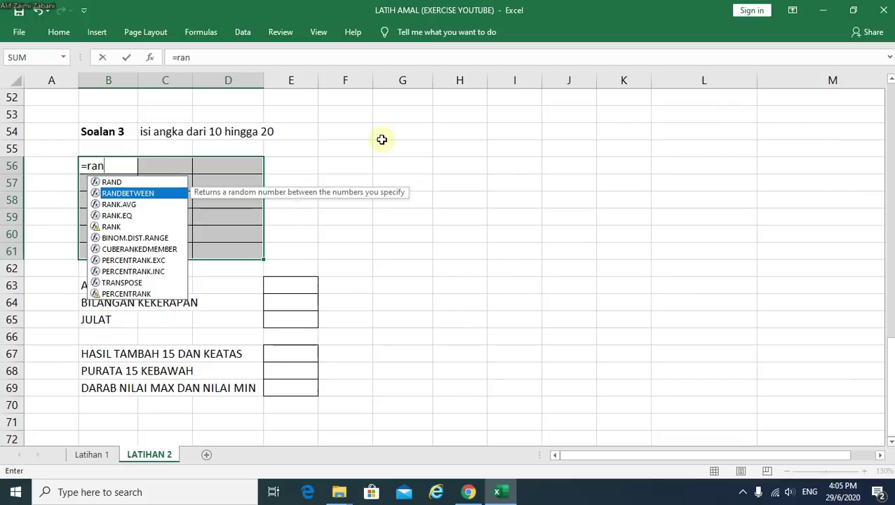
pyautogui.doubleClick(160, 193)
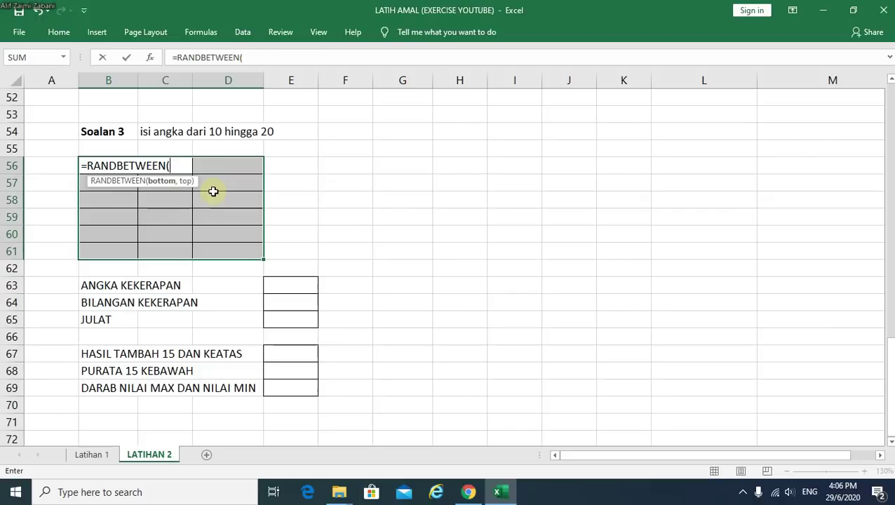
pyautogui.write('10,20')
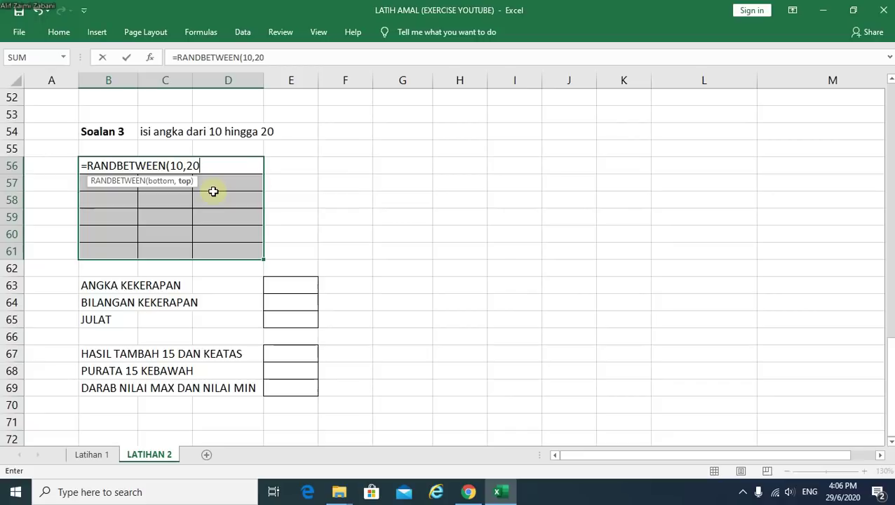
pyautogui.write(')')
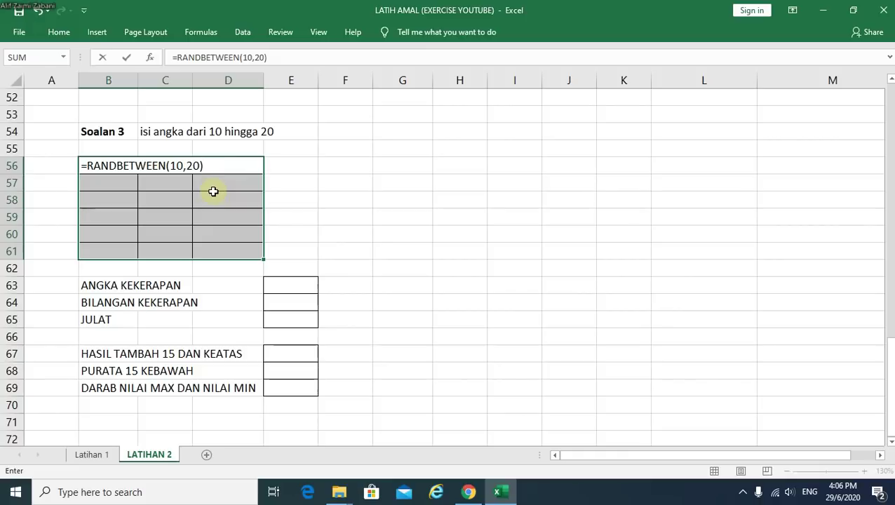
pyautogui.hotkey('ctrl', 'Return')
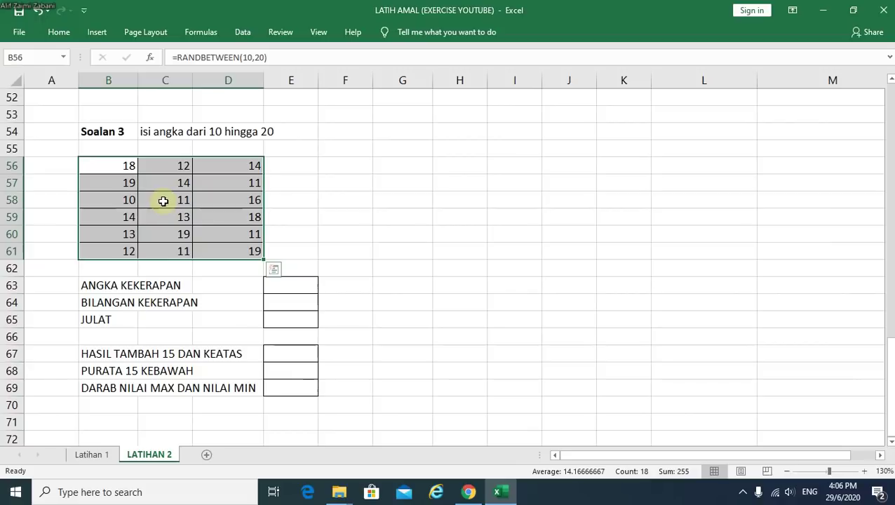
# - Recalculate the sheet several times to regenerate the random numbers in B56:D61
pyautogui.press('F9')
pyautogui.press('F9')
pyautogui.press('F9')
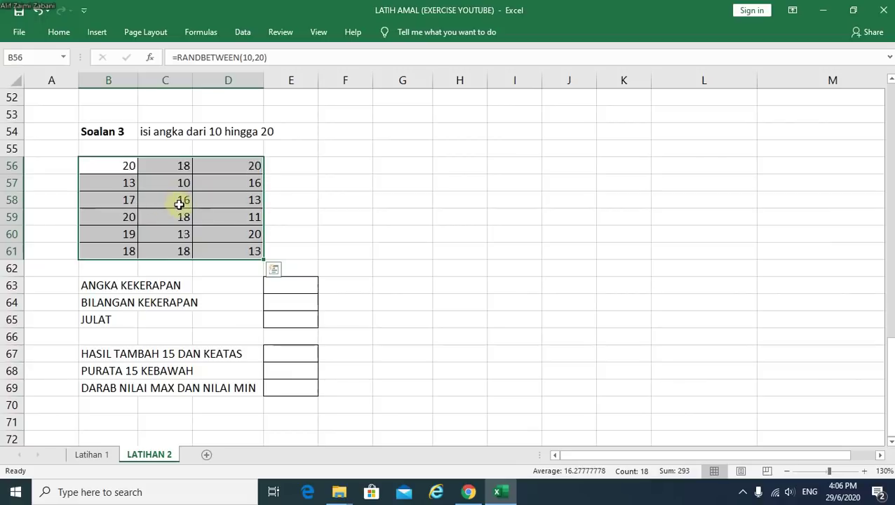
pyautogui.press('F9')
pyautogui.press('F9')
pyautogui.press('F9')
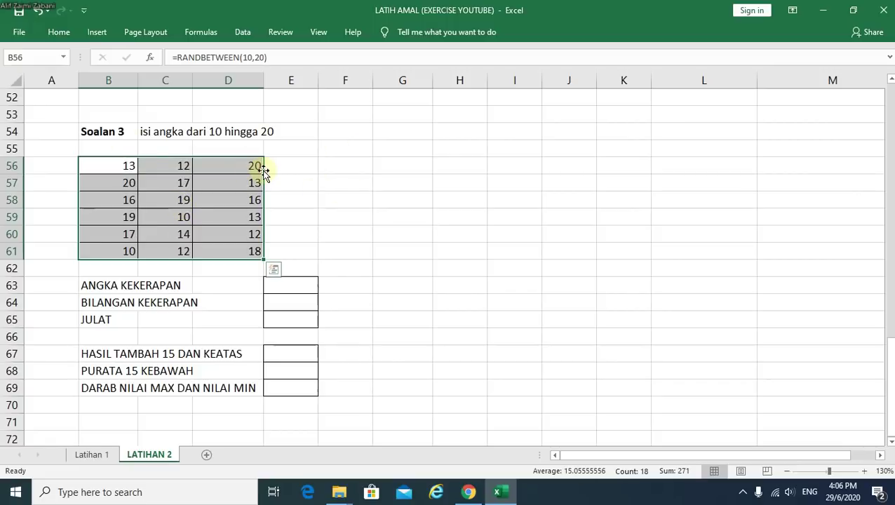
pyautogui.press('F9')
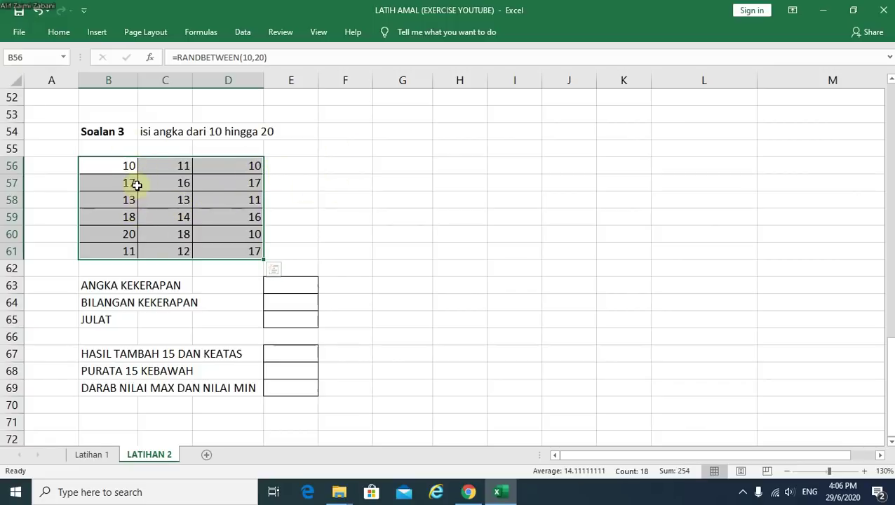
pyautogui.press('F9')
pyautogui.press('F9')
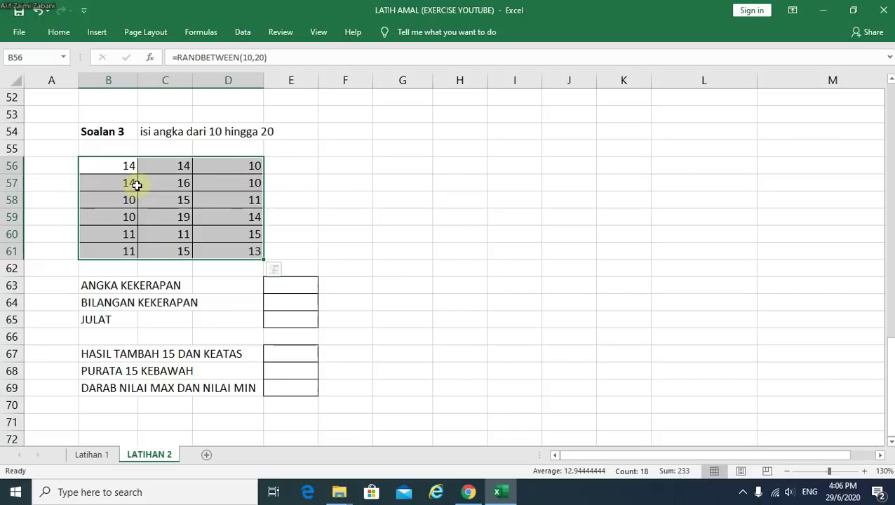
pyautogui.rightClick(115, 193)
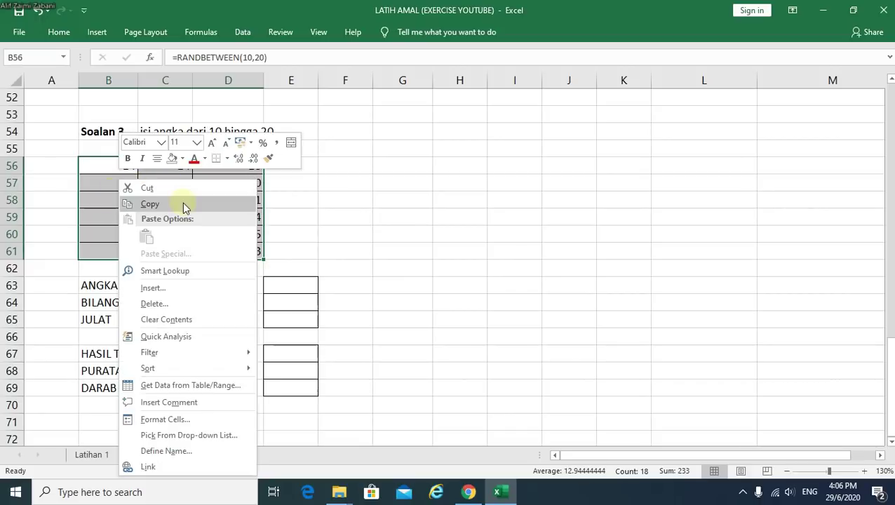
pyautogui.click(101, 180)
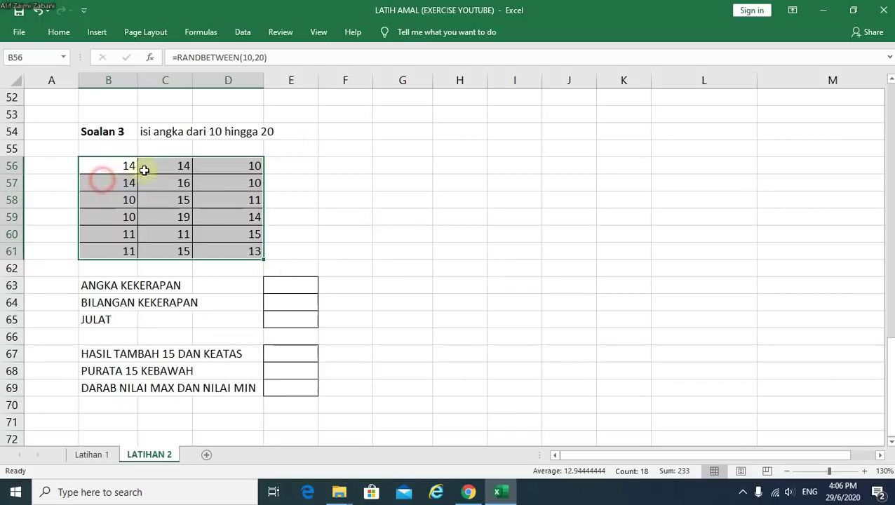
pyautogui.click(211, 208)
pyautogui.click(158, 217)
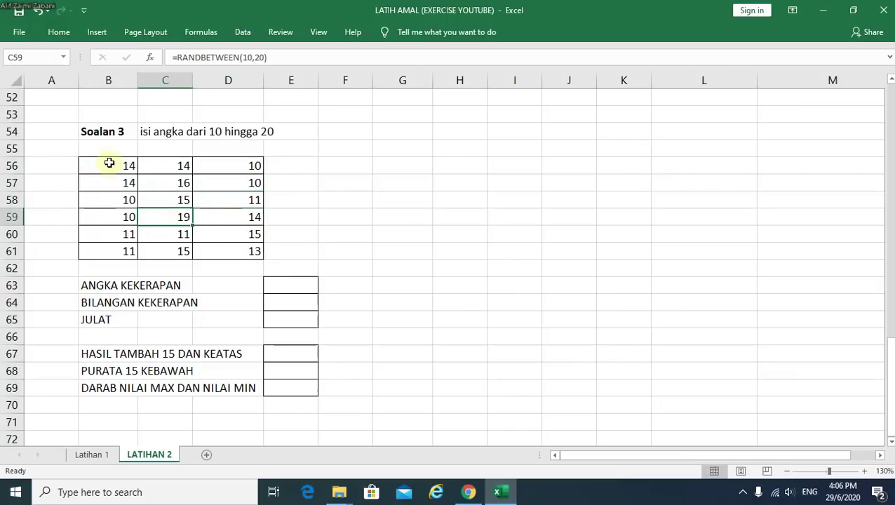
# - Copy B56:D61 and paste it over itself as values only, replacing the RANDBETWEEN formulas with fixed numbers
pyautogui.moveTo(109, 163); pyautogui.dragTo(247, 250)
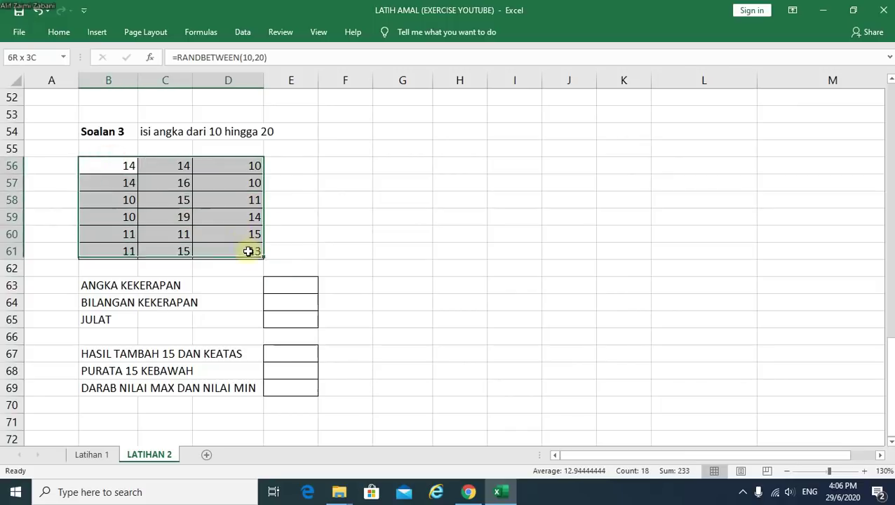
pyautogui.rightClick(109, 180)
pyautogui.click(187, 202)
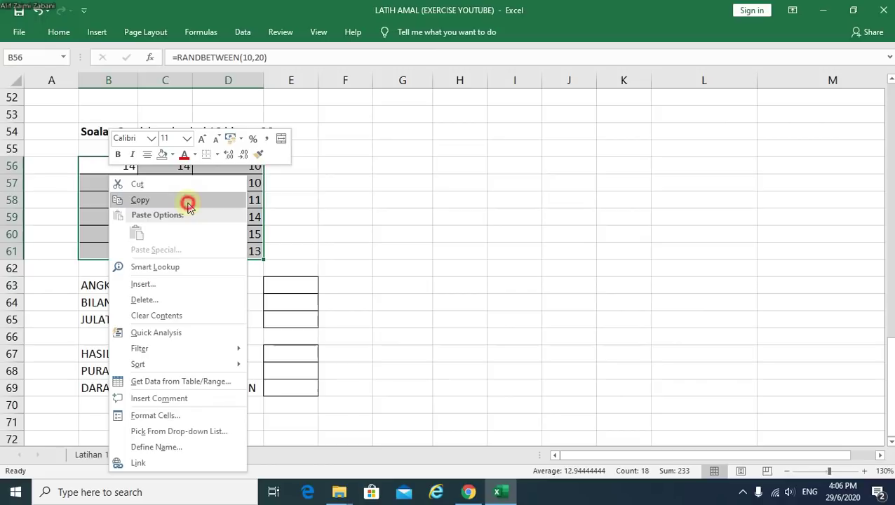
pyautogui.rightClick(139, 180)
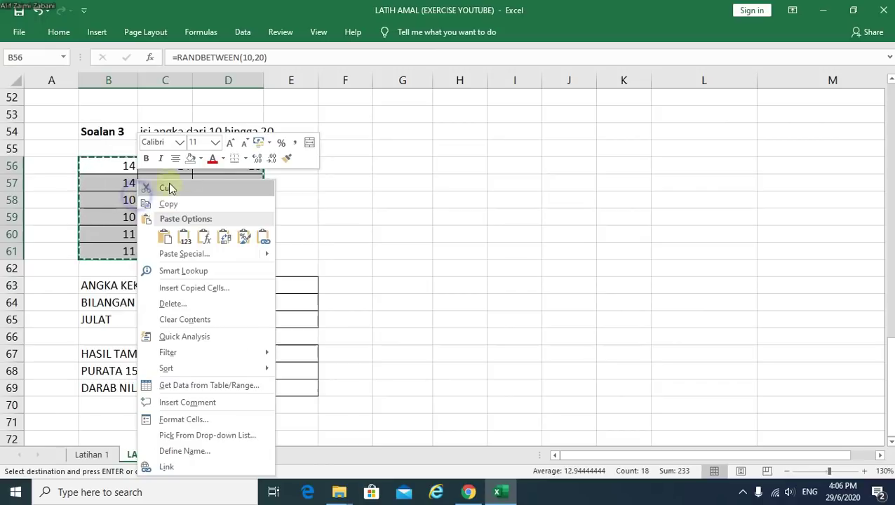
pyautogui.click(184, 238)
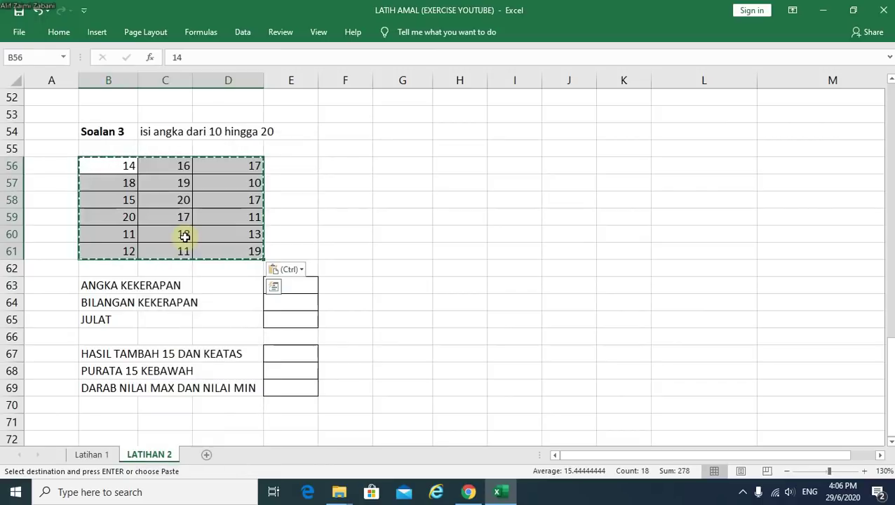
pyautogui.doubleClick(405, 236)
pyautogui.click(397, 301)
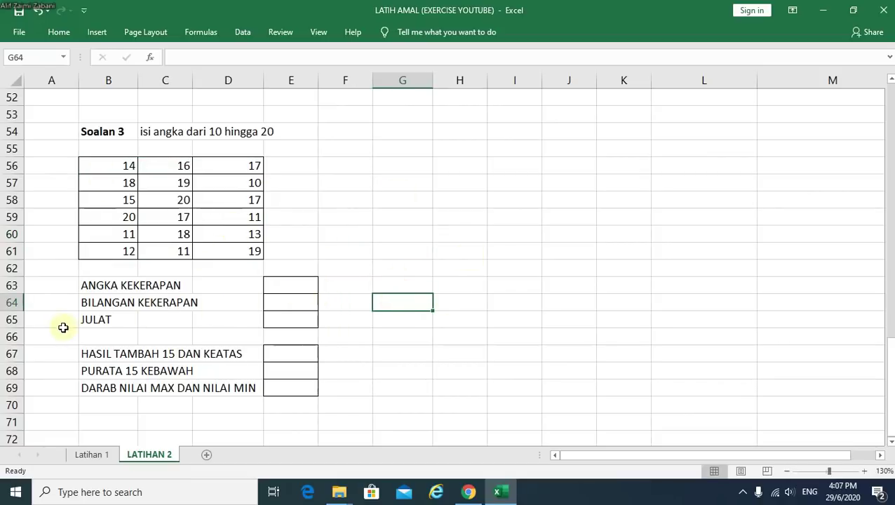
# - Calculate ANGKA KEKERAPAN in E63 with the formula =MODE(B56:D61)
pyautogui.click(300, 283)
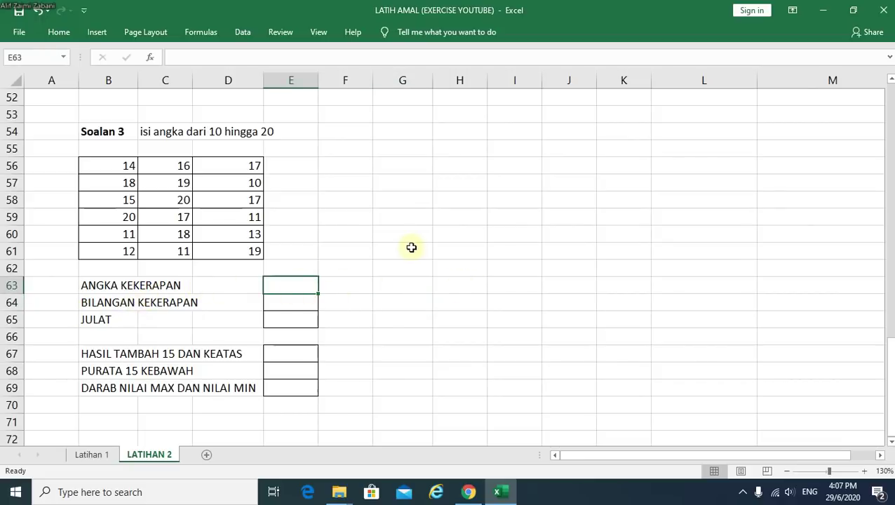
pyautogui.moveTo(116, 167); pyautogui.dragTo(253, 252)
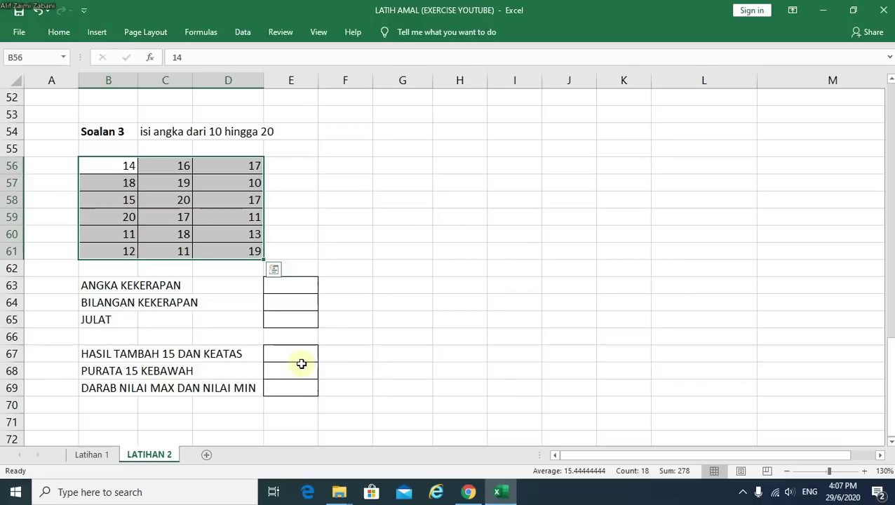
pyautogui.click(293, 285)
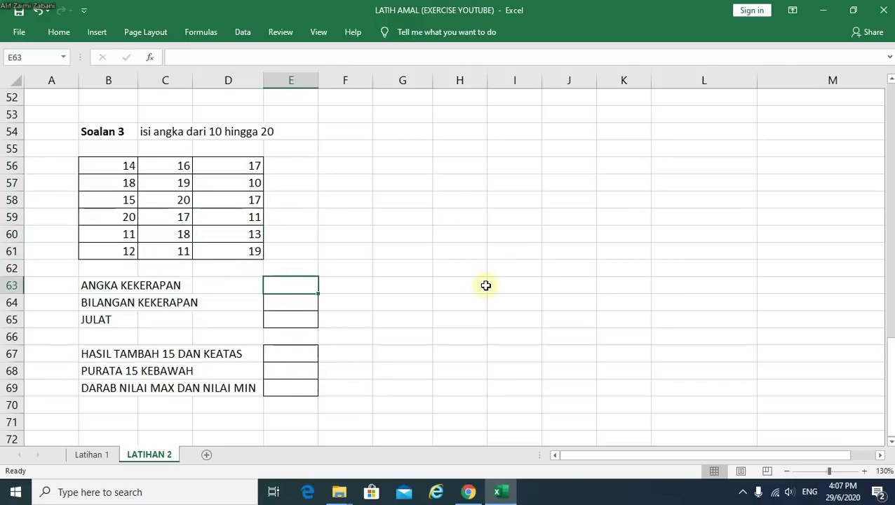
pyautogui.write('=')
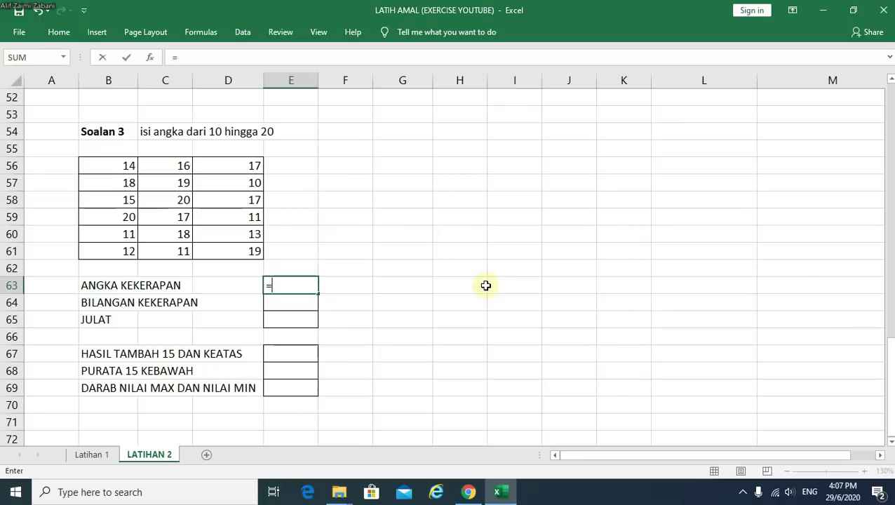
pyautogui.write('mode')
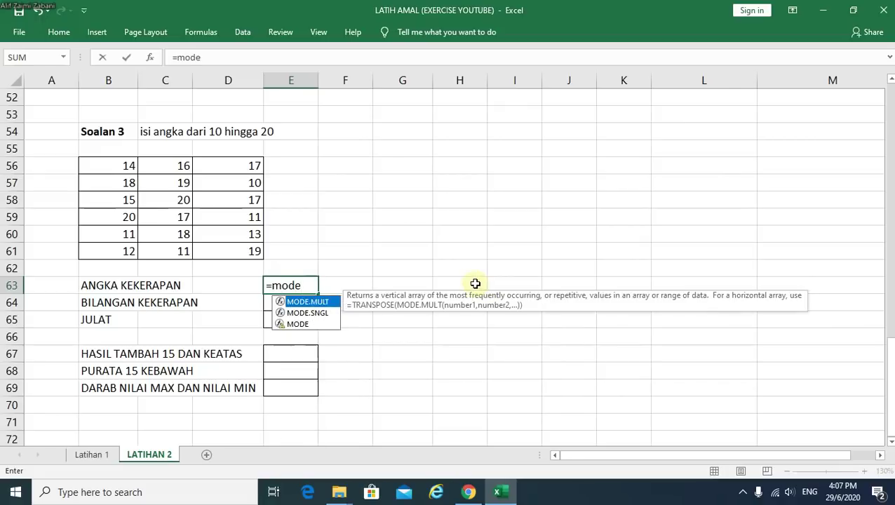
pyautogui.click(307, 326)
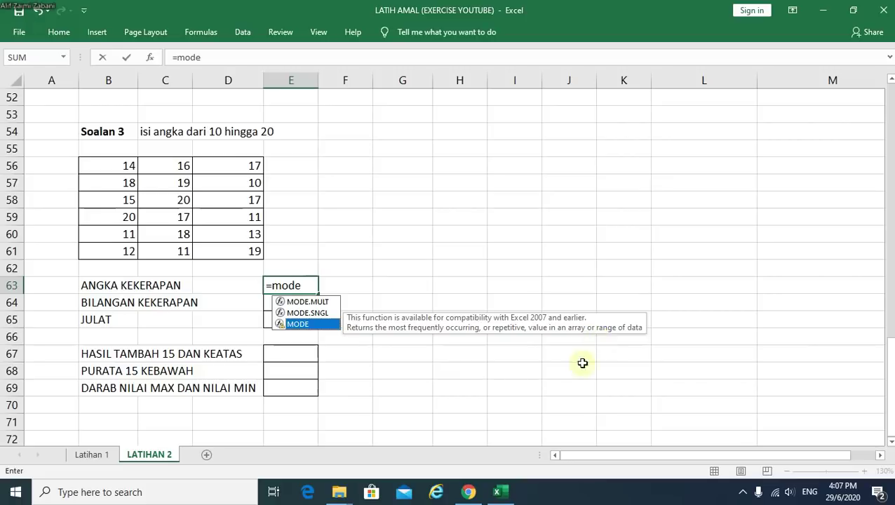
pyautogui.doubleClick(317, 321)
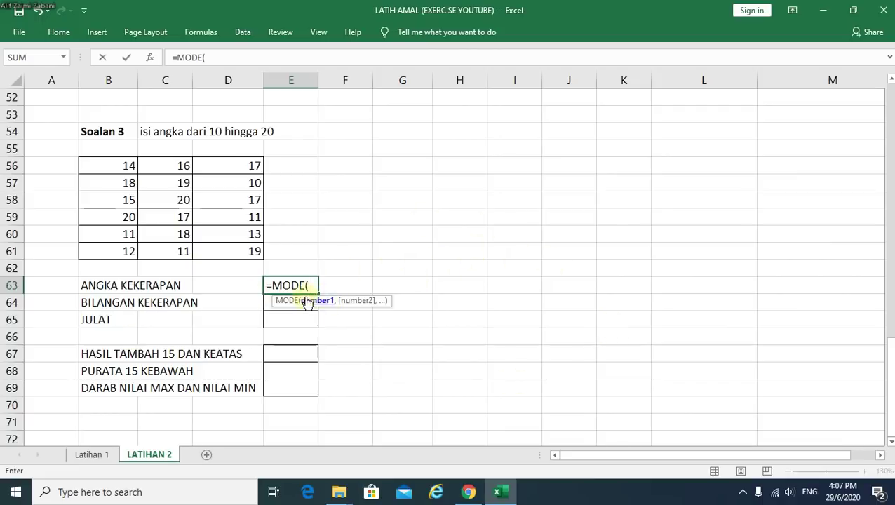
pyautogui.moveTo(113, 162); pyautogui.dragTo(245, 252)
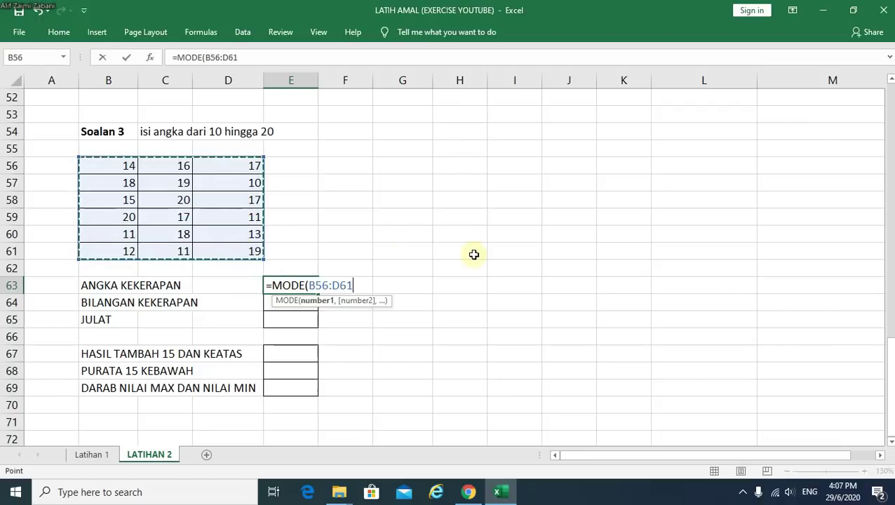
pyautogui.write(')')
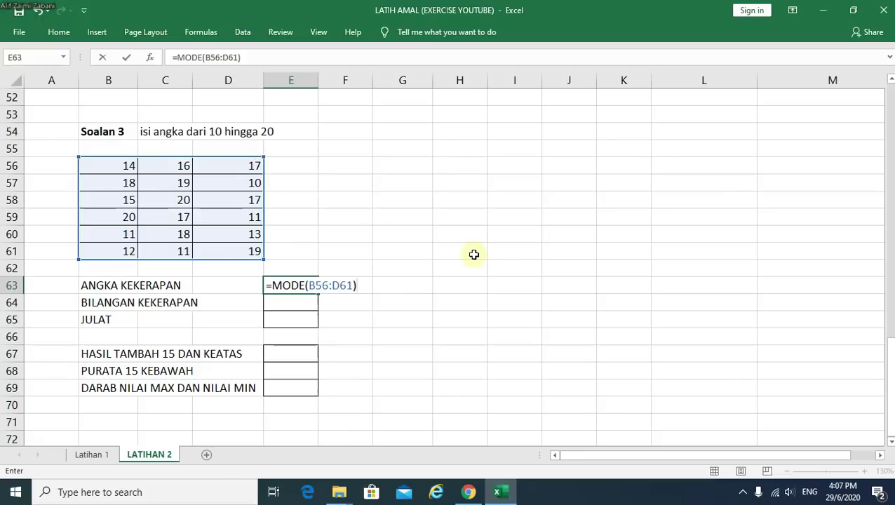
pyautogui.press('Return')
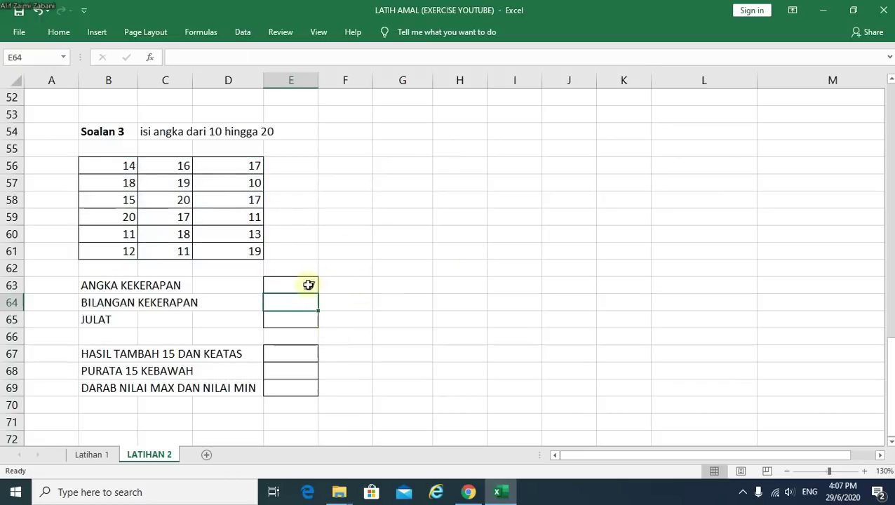
pyautogui.click(253, 162)
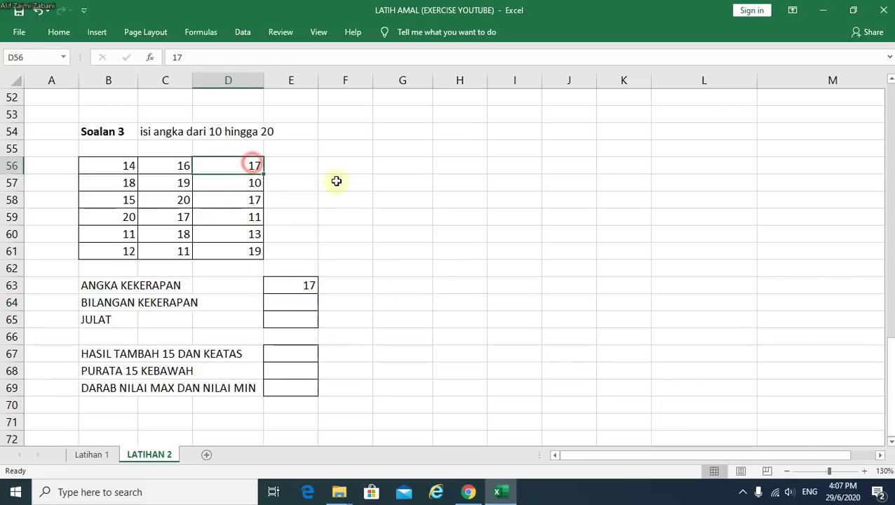
# - Check the repeated values in the Soalan 3 table B56:D61 to compare how often each occurs
pyautogui.click(248, 200)
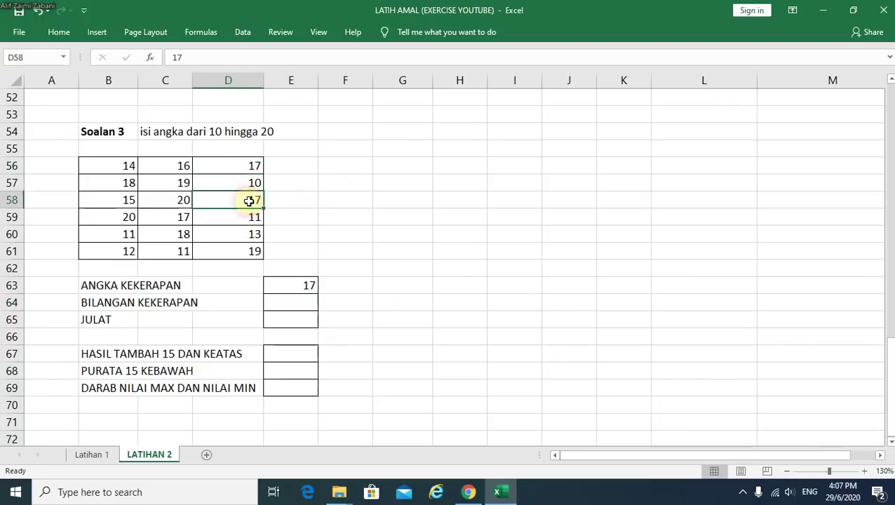
pyautogui.click(176, 220)
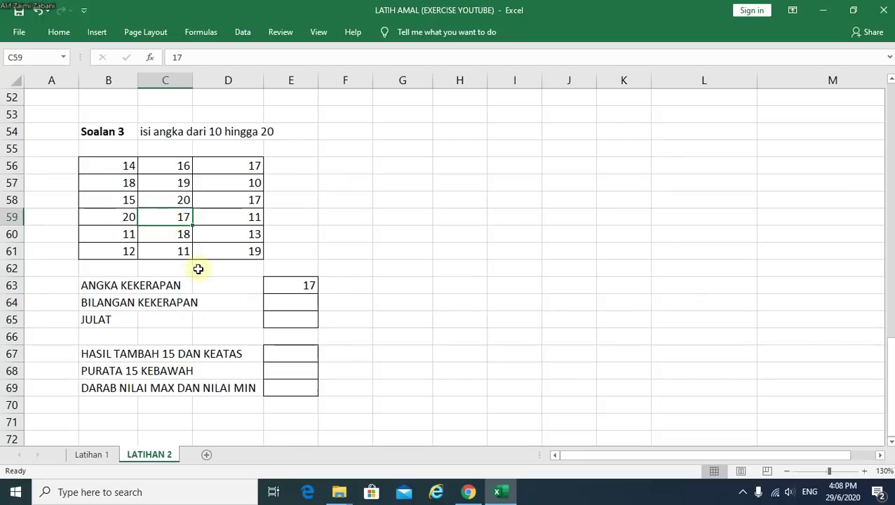
pyautogui.click(118, 236)
pyautogui.click(169, 251)
pyautogui.click(228, 238)
pyautogui.click(253, 221)
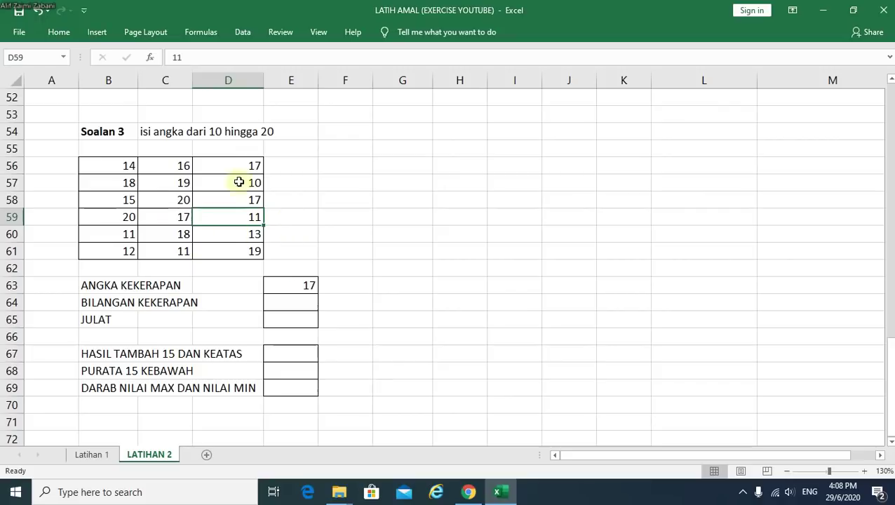
# - Set cell B59 in the Soalan 3 table to 17
pyautogui.click(129, 217)
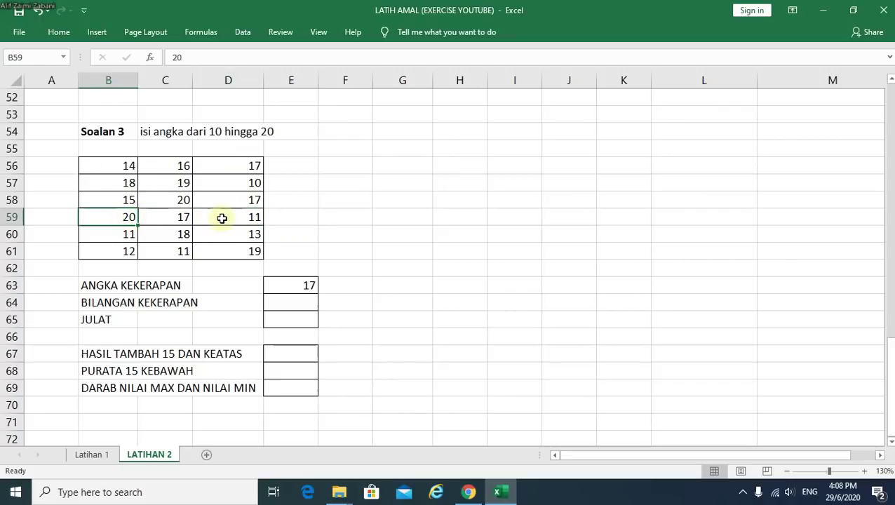
pyautogui.write('17')
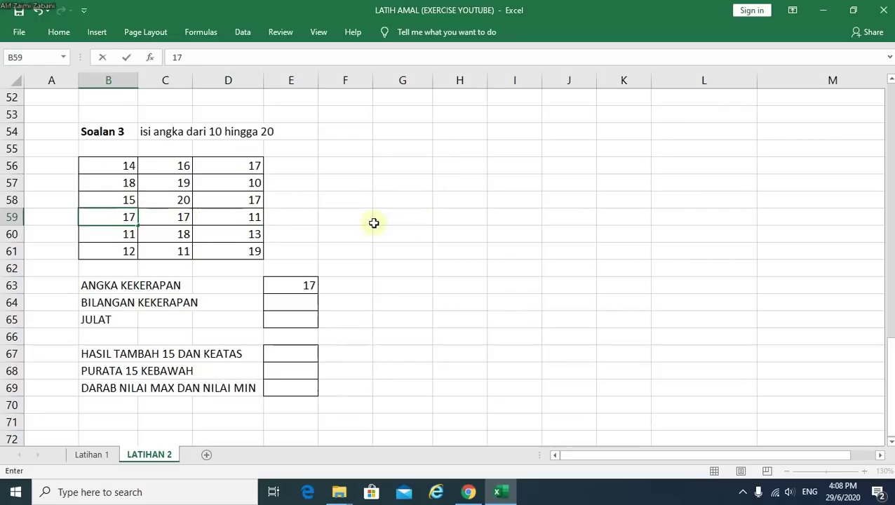
pyautogui.click(419, 220)
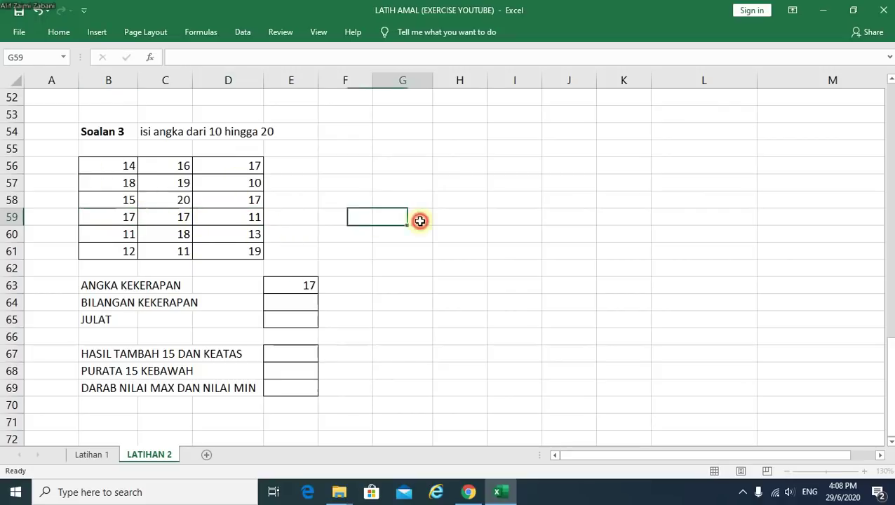
# - Go through the cells of the Soalan 3 table that contain 17 and count them
pyautogui.click(127, 216)
pyautogui.click(173, 214)
pyautogui.click(244, 198)
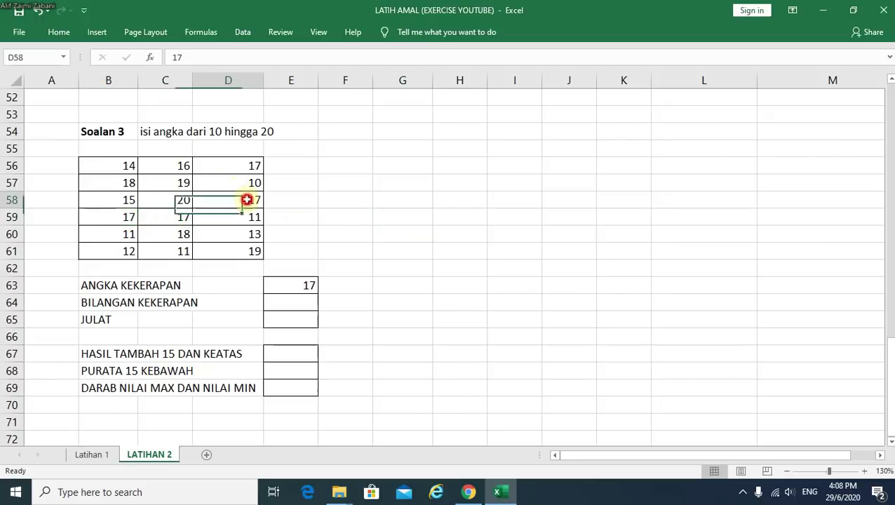
pyautogui.click(251, 165)
pyautogui.click(241, 198)
pyautogui.click(167, 218)
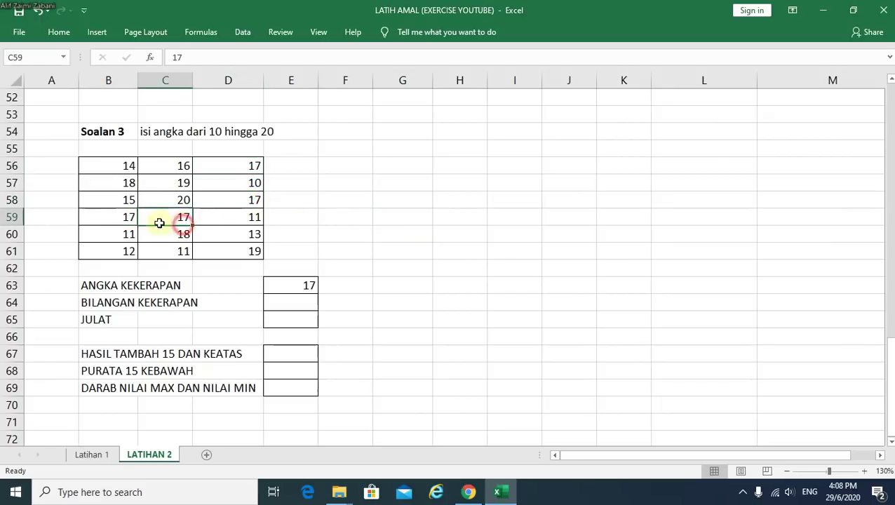
pyautogui.click(132, 219)
pyautogui.click(244, 198)
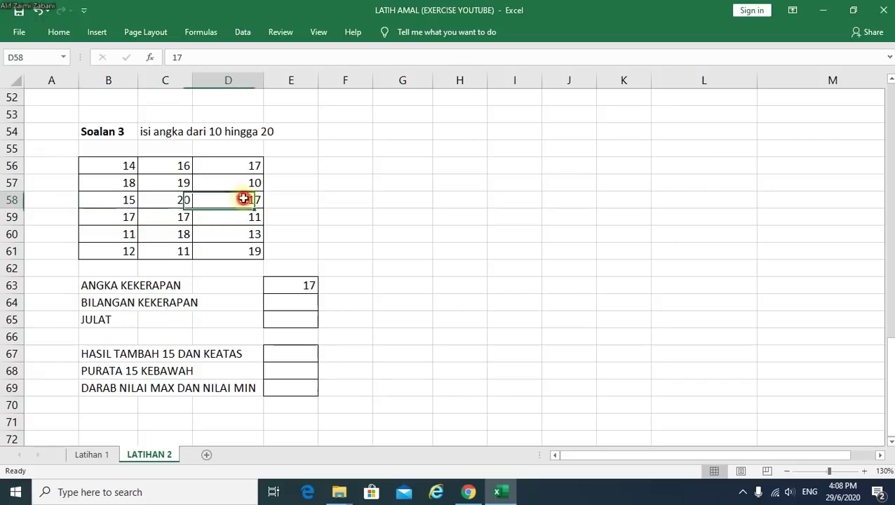
pyautogui.click(250, 166)
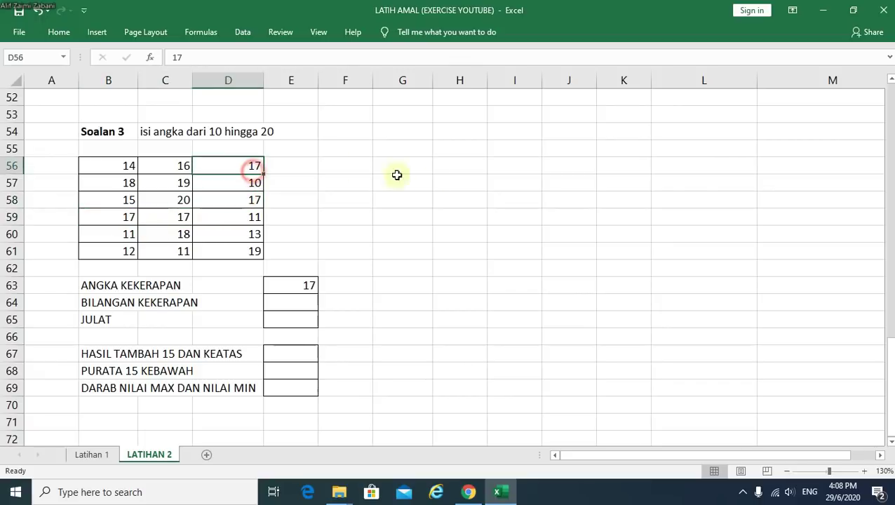
# - Calculate BILANGAN KEKERAPAN in E64 with the formula =COUNTIF(B56:D61,E63)
pyautogui.click(306, 300)
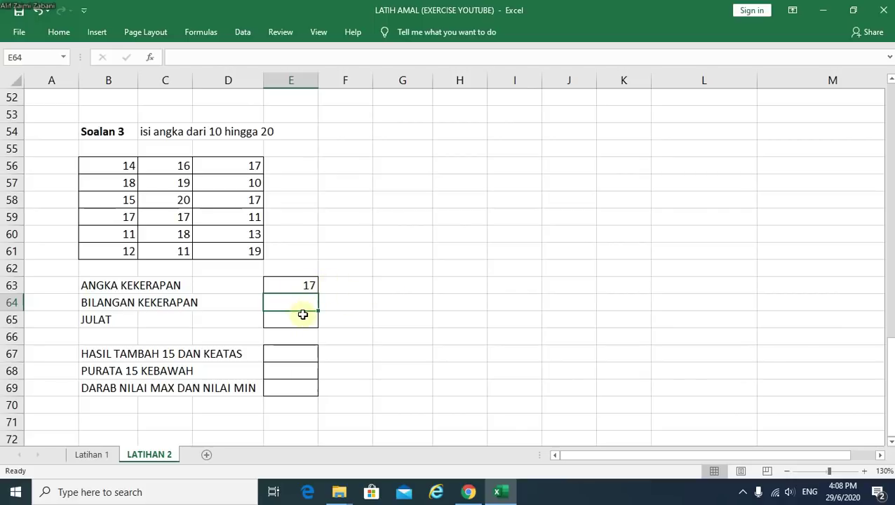
pyautogui.write('=coun')
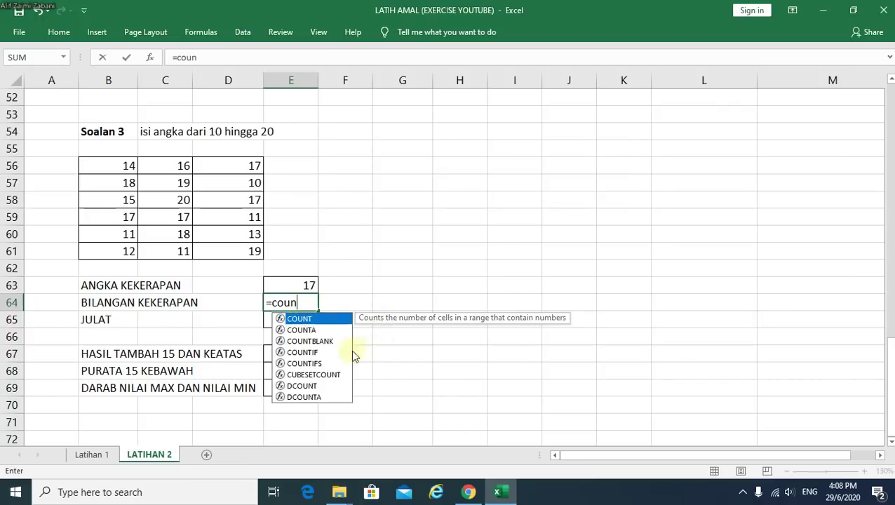
pyautogui.doubleClick(321, 353)
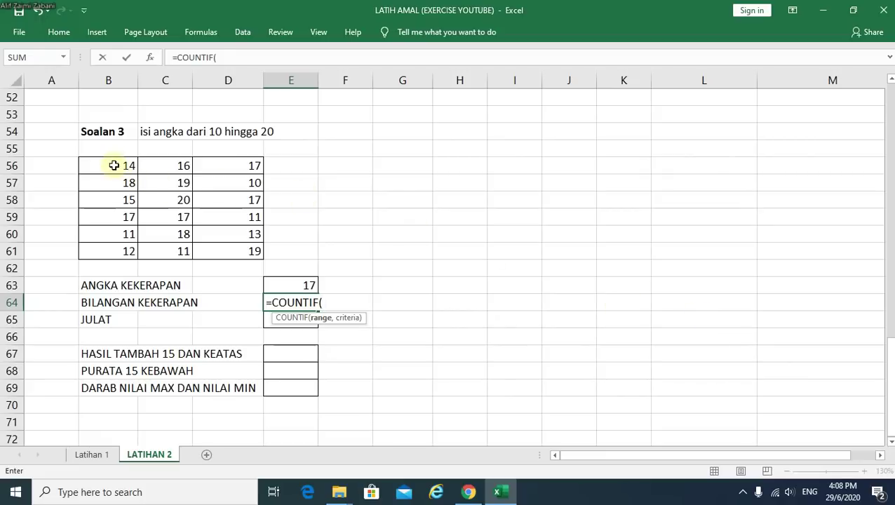
pyautogui.moveTo(114, 166); pyautogui.dragTo(222, 243)
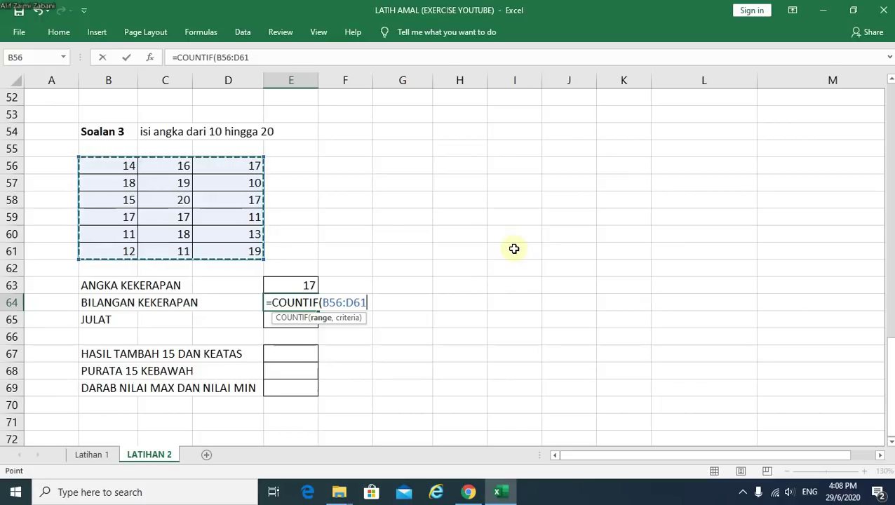
pyautogui.write(',')
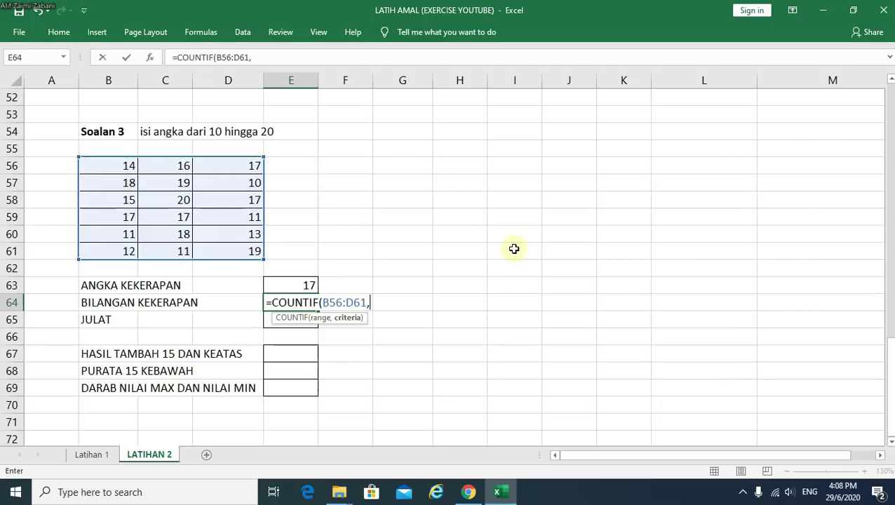
pyautogui.click(298, 282)
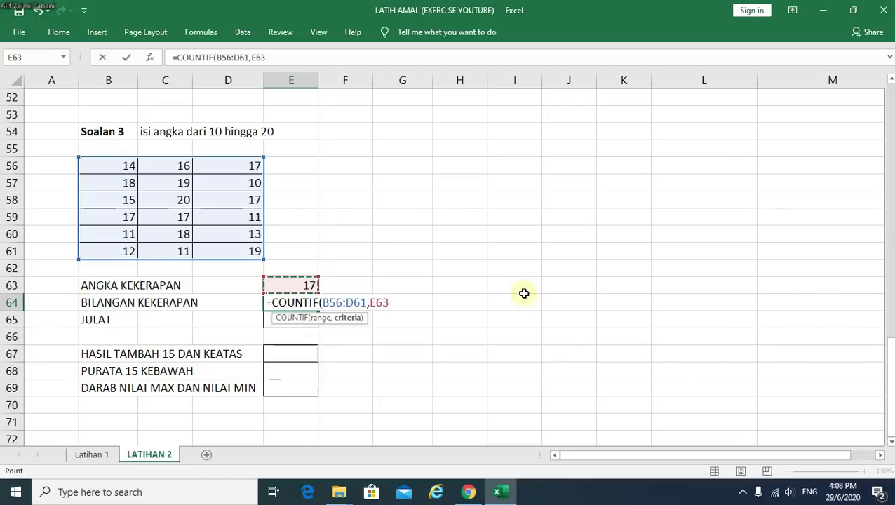
pyautogui.press('Return')
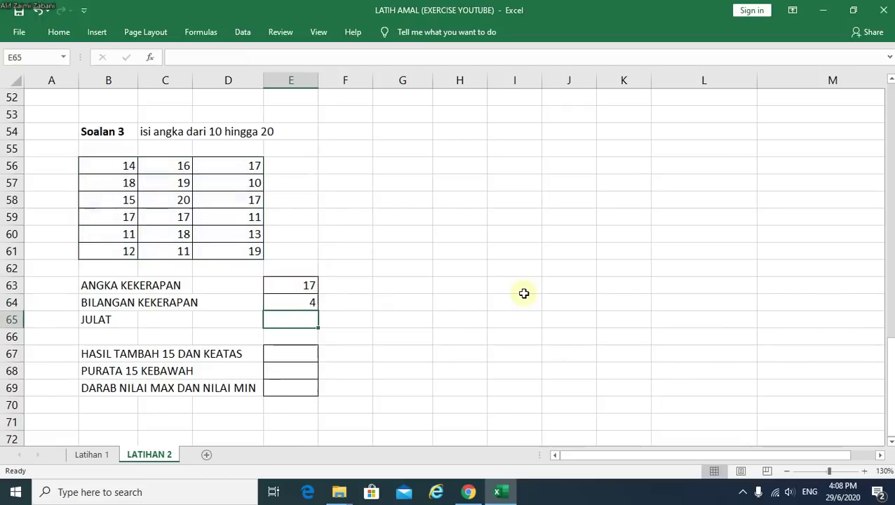
# - Test the BILANGAN KEKERAPAN formula by changing B59 to 20 and back to 17
pyautogui.click(289, 302)
pyautogui.click(116, 214)
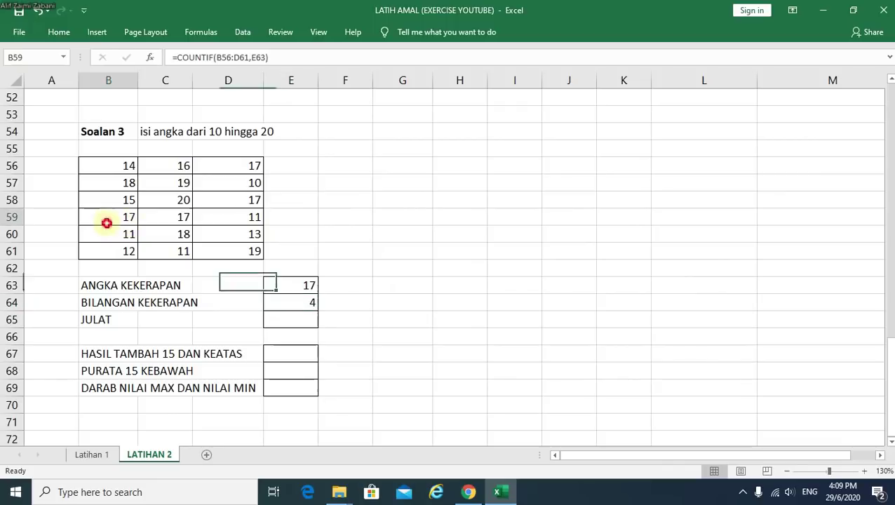
pyautogui.write('20')
pyautogui.press('Return')
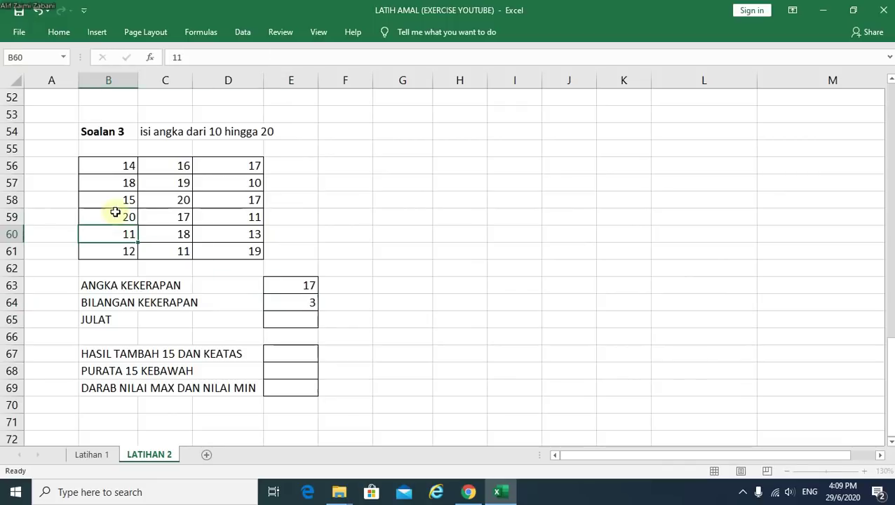
pyautogui.click(124, 220)
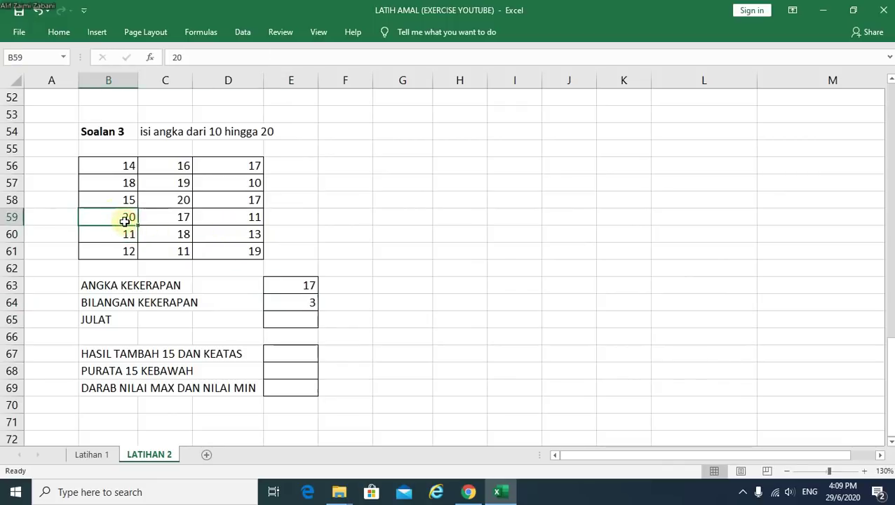
pyautogui.write('17')
pyautogui.hotkey('ctrl', 'Return')
pyautogui.press('Return')
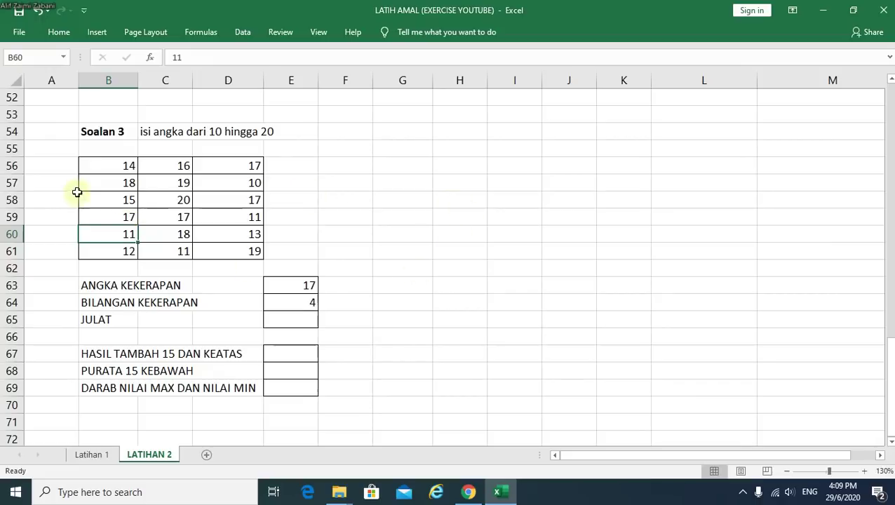
# - Check the cells that contain 17 and set cell B57 to 17 as well
pyautogui.click(90, 216)
pyautogui.click(171, 216)
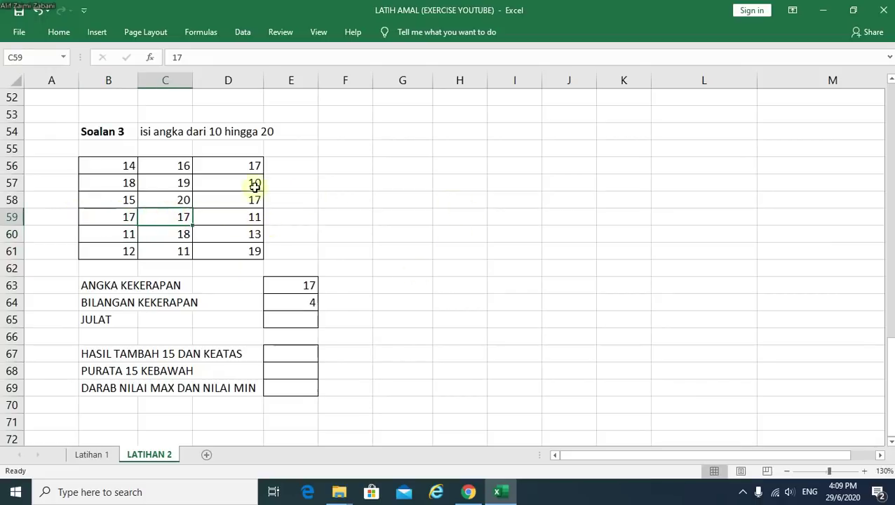
pyautogui.click(254, 201)
pyautogui.click(252, 166)
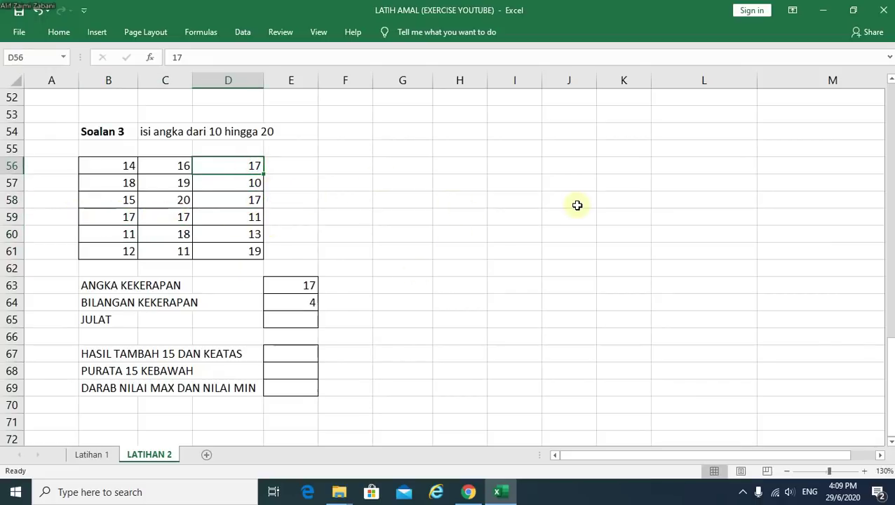
pyautogui.click(106, 182)
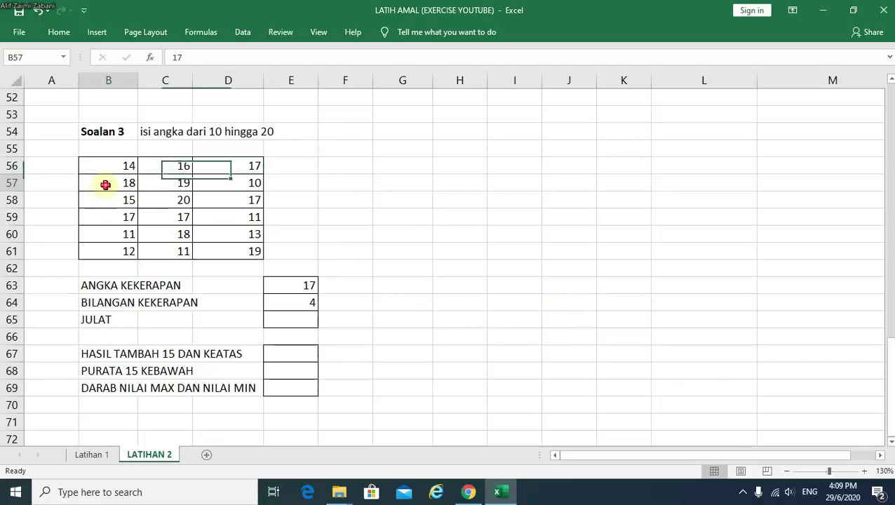
pyautogui.write('17')
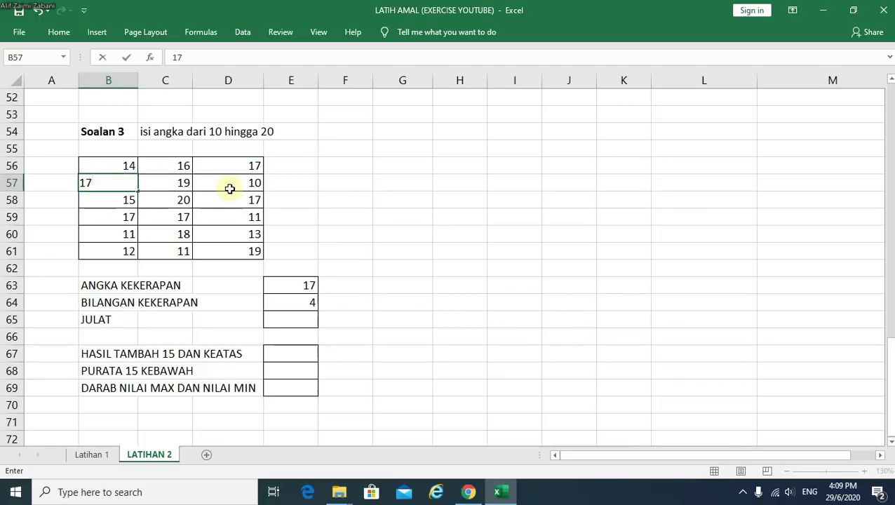
pyautogui.press('Return')
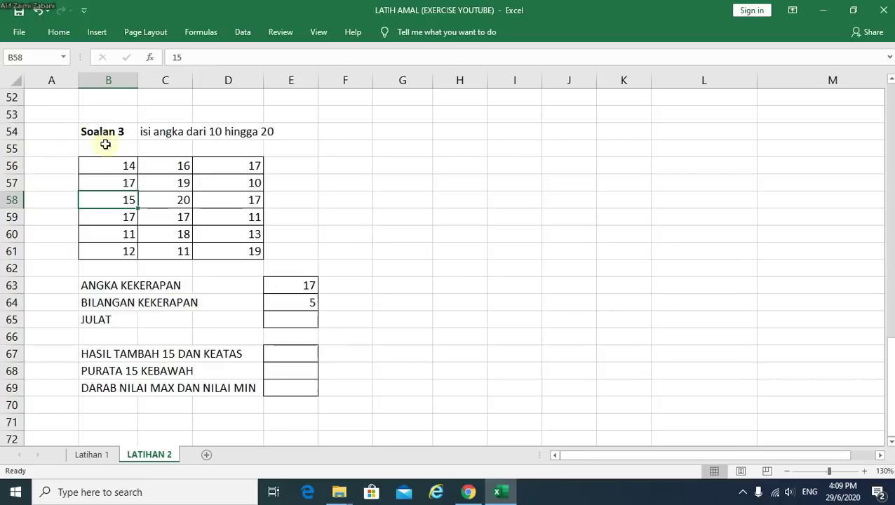
pyautogui.moveTo(120, 165); pyautogui.dragTo(237, 252)
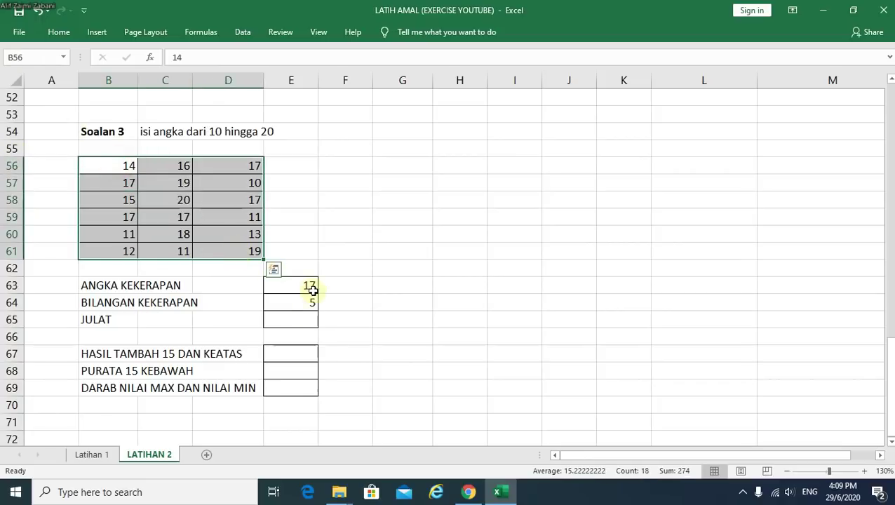
pyautogui.moveTo(312, 289); pyautogui.dragTo(320, 314)
pyautogui.click(414, 294)
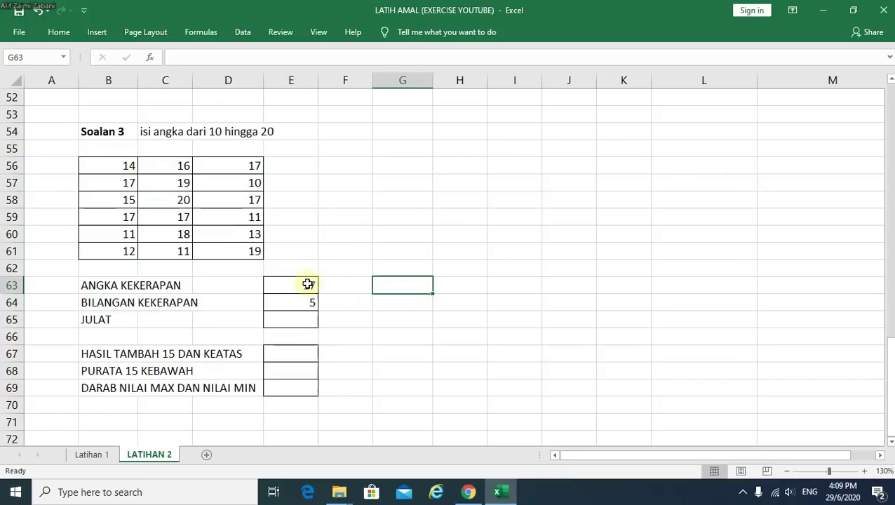
pyautogui.moveTo(307, 283); pyautogui.dragTo(311, 321)
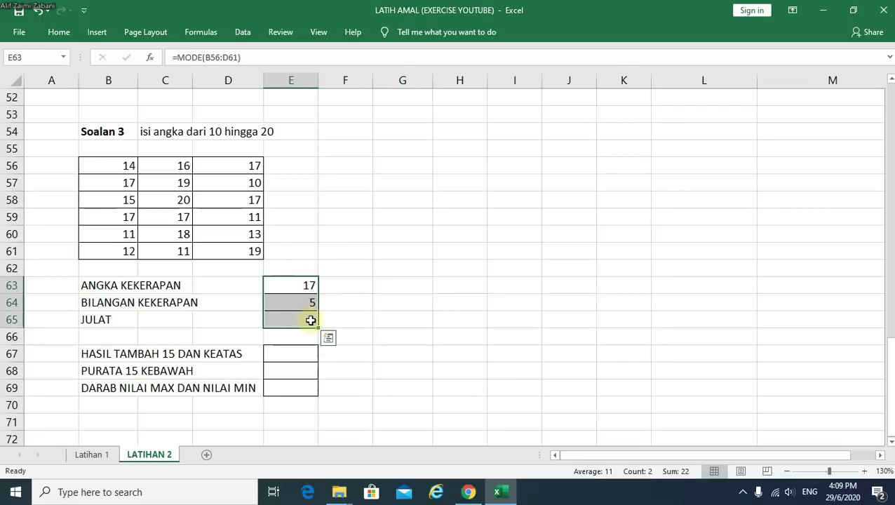
# - Write the note "nilai besar TOLAK nilai kecil" in G65, on the JULAT row
pyautogui.click(257, 320)
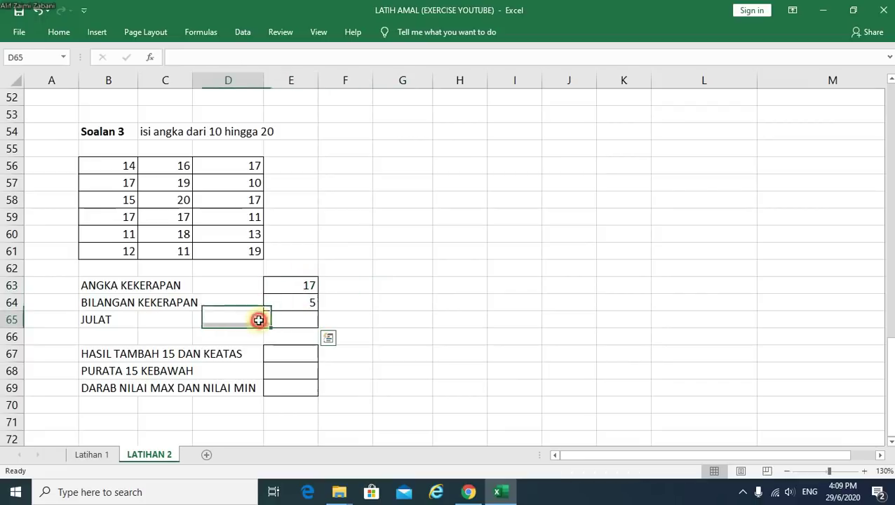
pyautogui.click(302, 325)
pyautogui.click(387, 320)
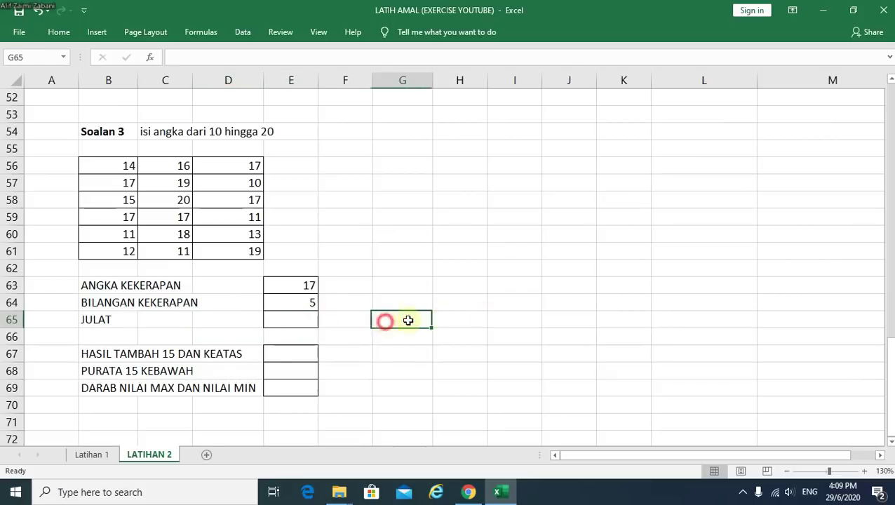
pyautogui.write('nilai')
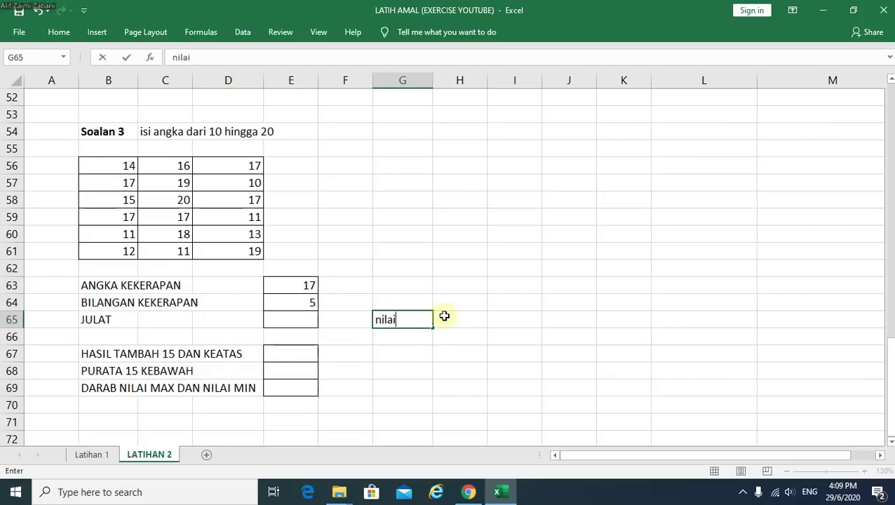
pyautogui.write(' besar')
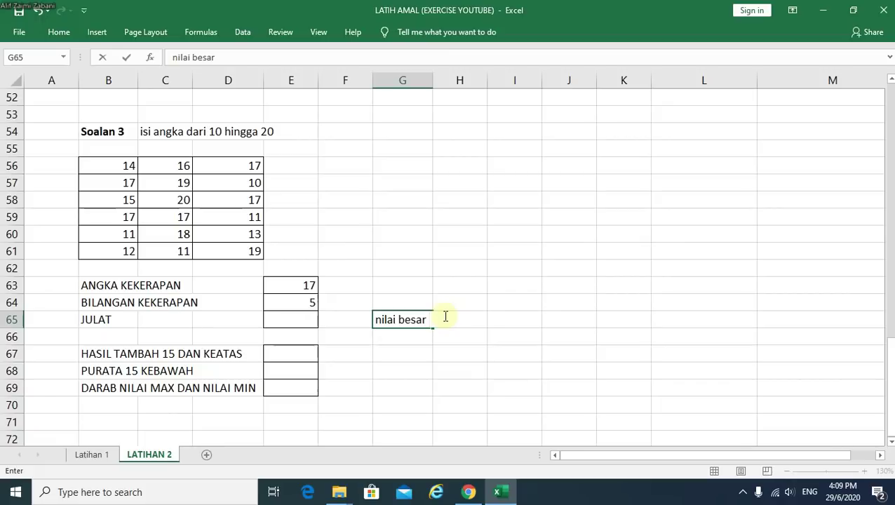
pyautogui.write(' TOLAK nilai keci')
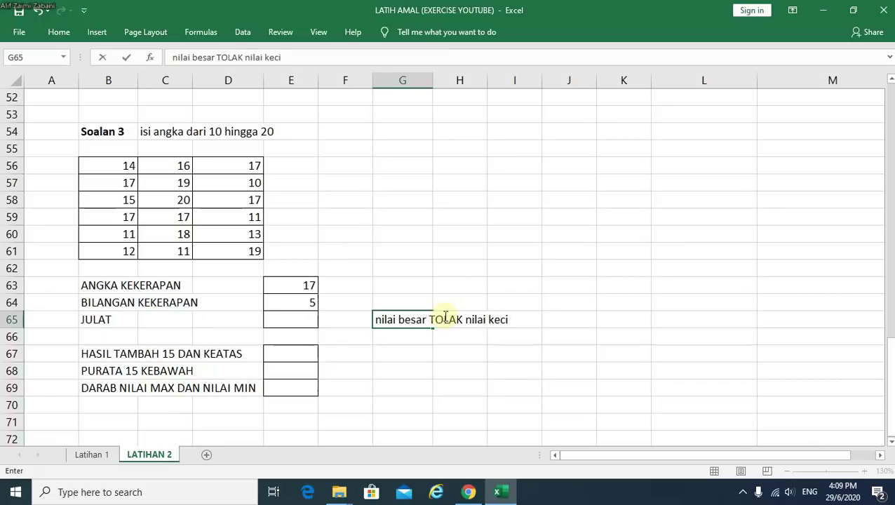
pyautogui.write('l')
pyautogui.click(291, 319)
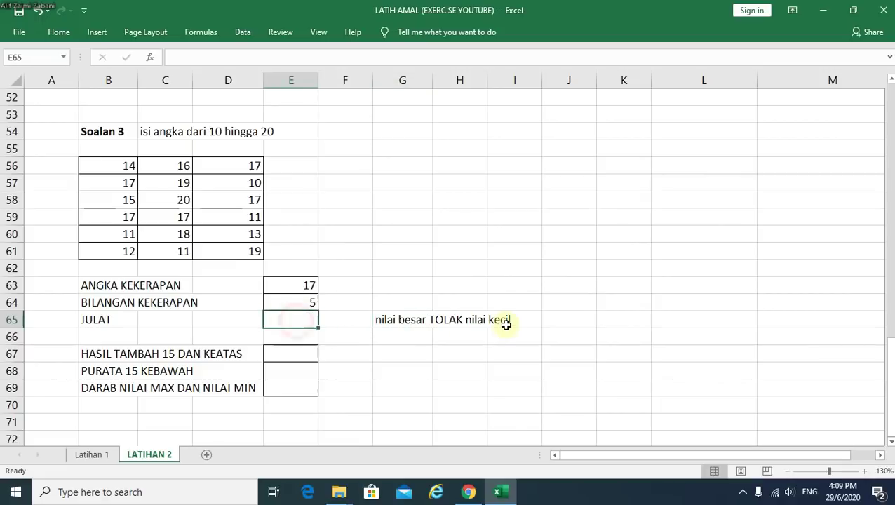
# - Calculate JULAT in E65 with the formula =MAX(B56:D61)-MIN(B56:D61)
pyautogui.write('=')
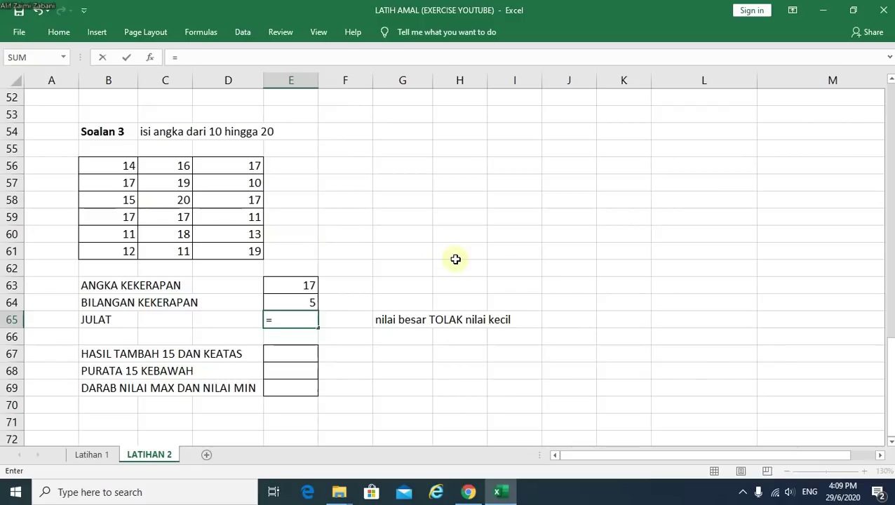
pyautogui.write('max')
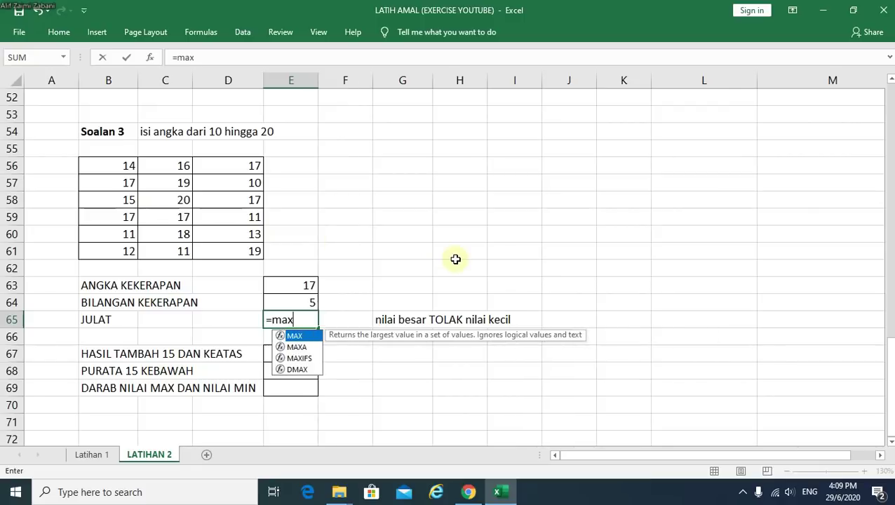
pyautogui.doubleClick(295, 335)
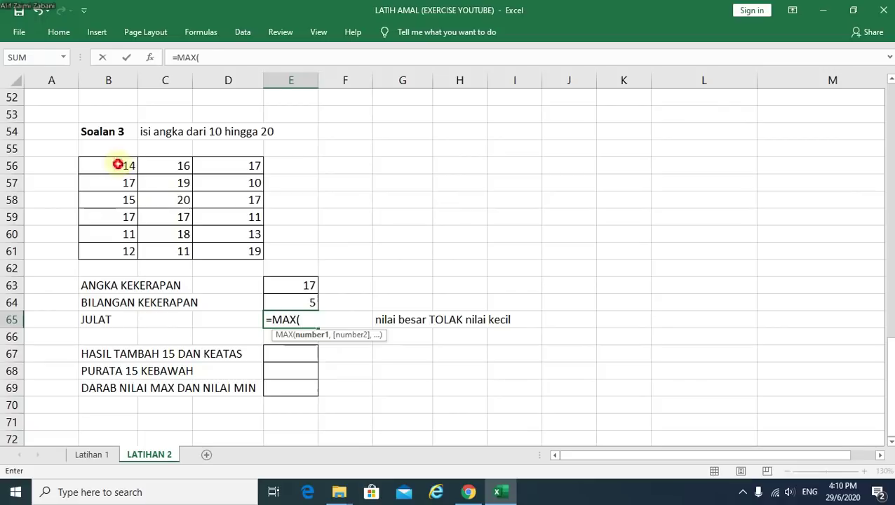
pyautogui.moveTo(118, 166); pyautogui.dragTo(239, 250)
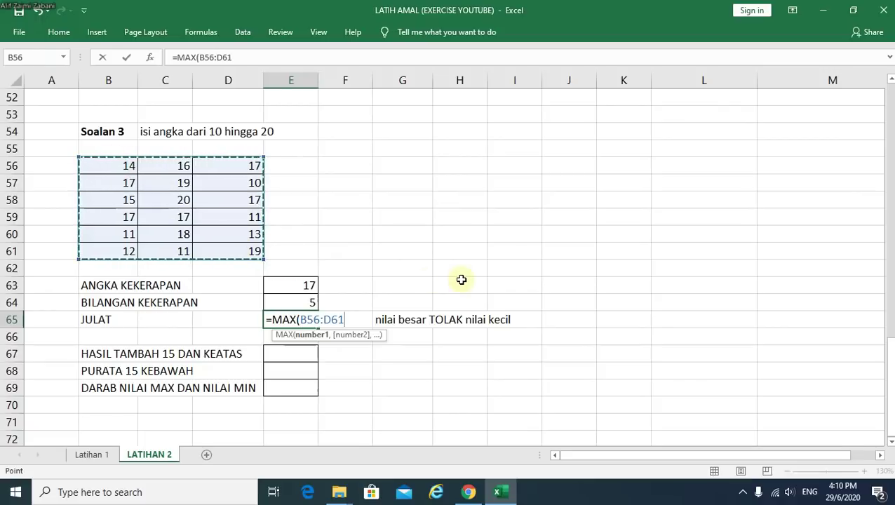
pyautogui.write(')')
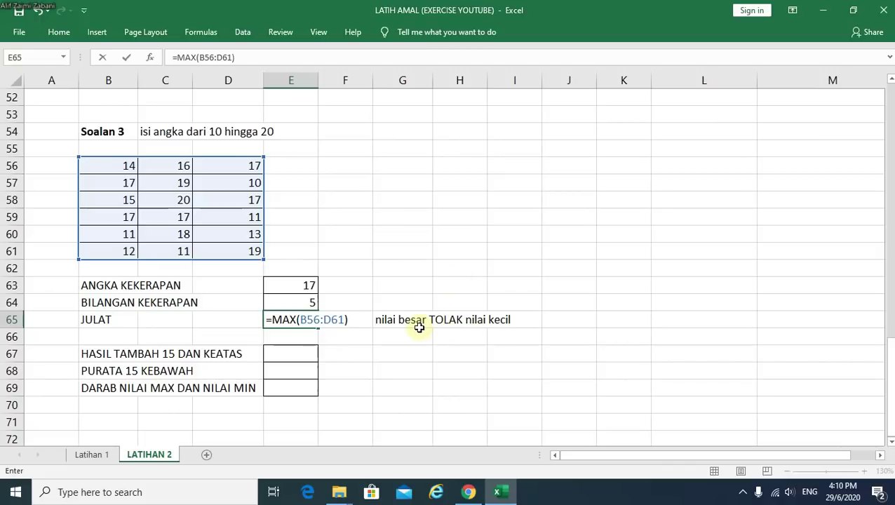
pyautogui.write('-')
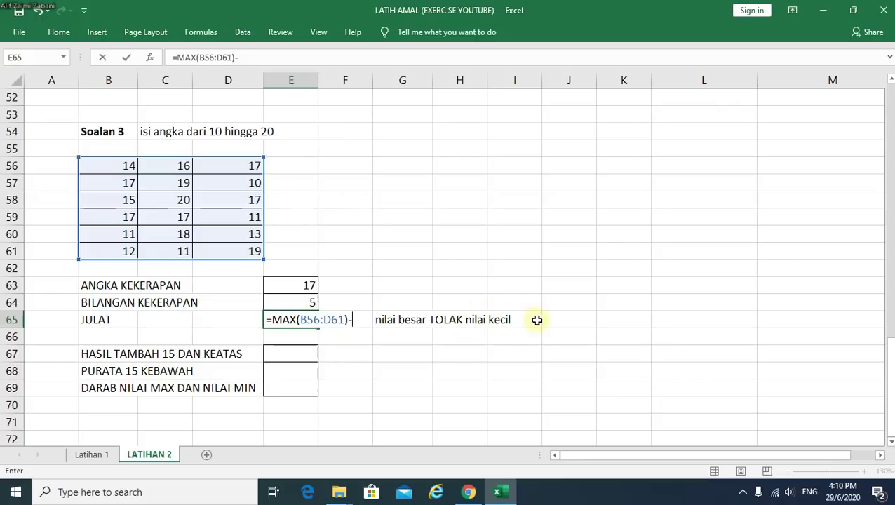
pyautogui.write('min')
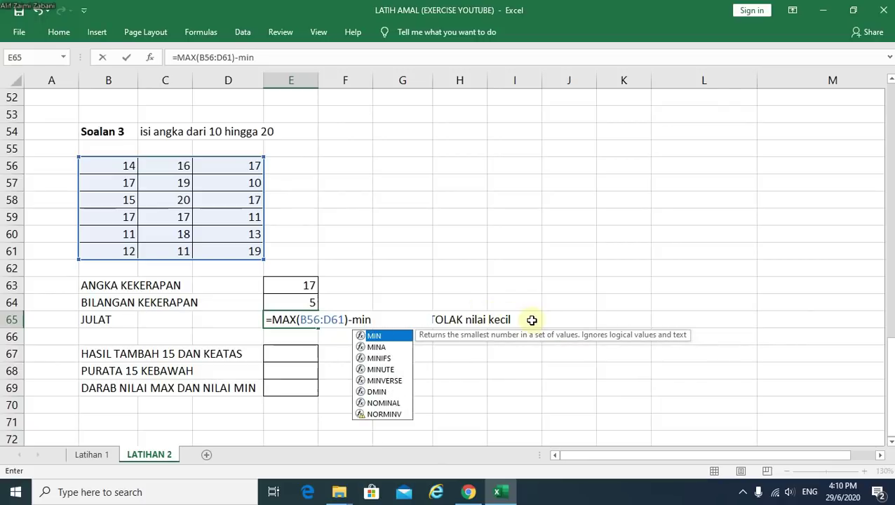
pyautogui.doubleClick(383, 337)
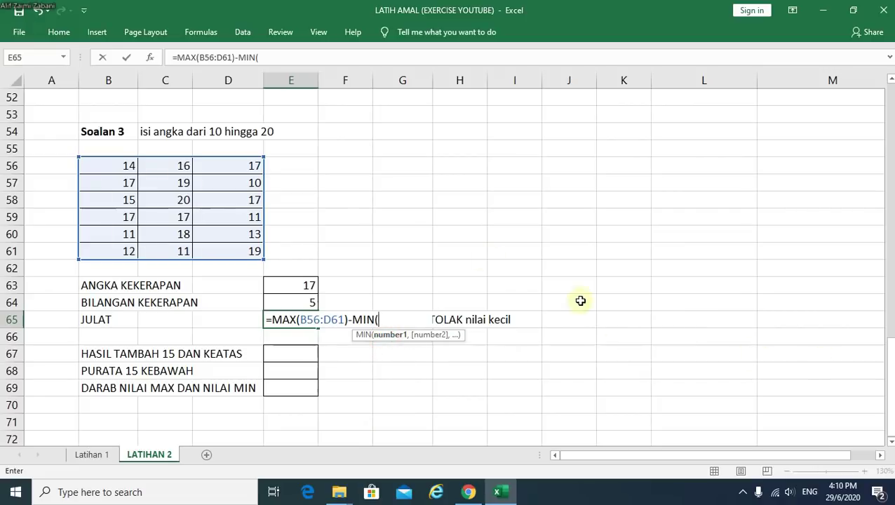
pyautogui.click(121, 166)
pyautogui.moveTo(121, 166); pyautogui.dragTo(229, 252)
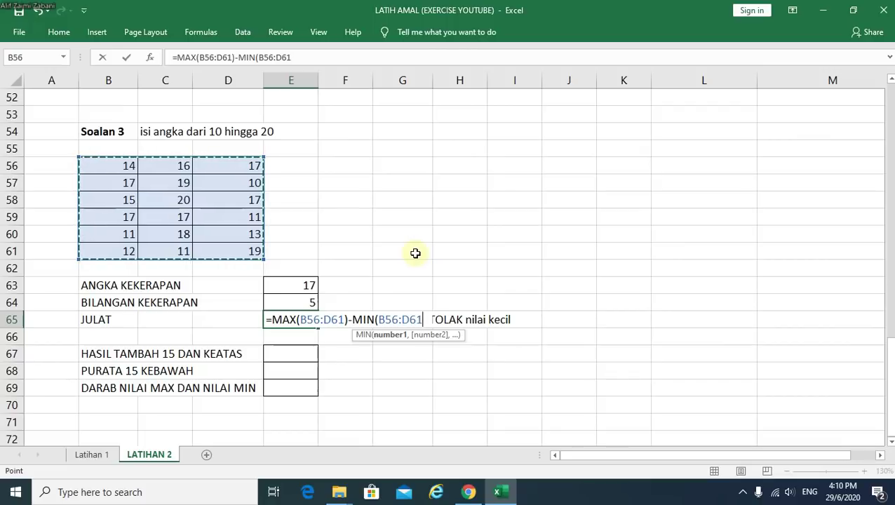
pyautogui.write(')')
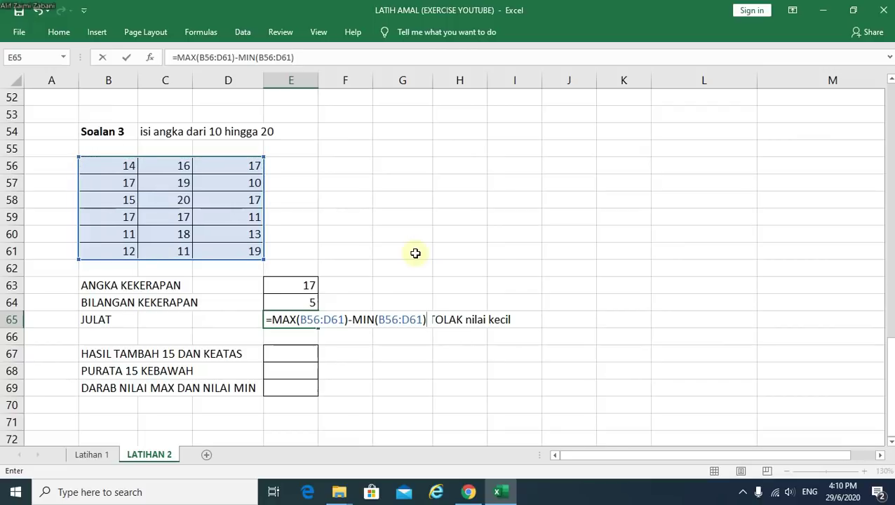
pyautogui.press('Return')
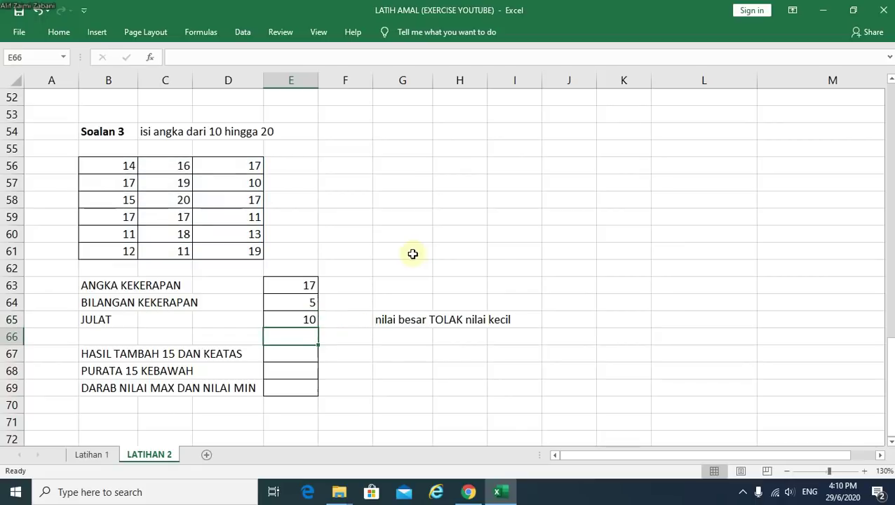
# - Test the JULAT formula by changing D57 to 9 and back to 10
pyautogui.click(290, 322)
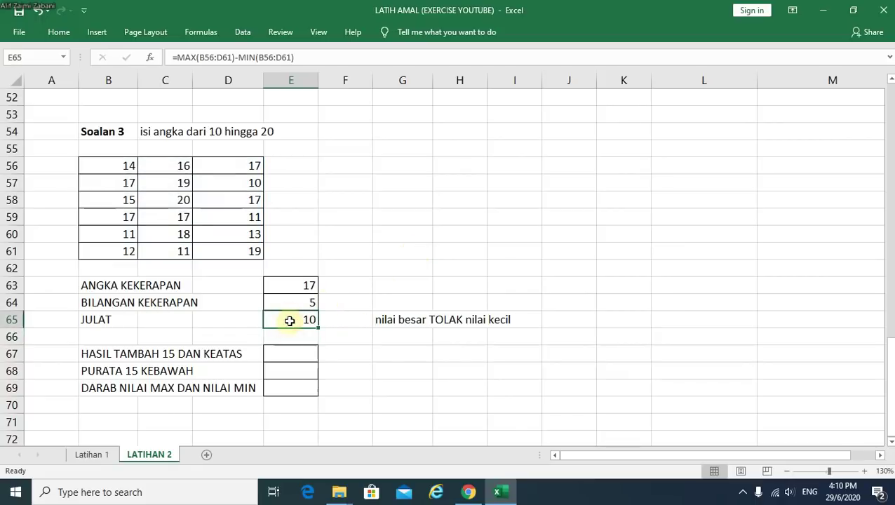
pyautogui.click(254, 183)
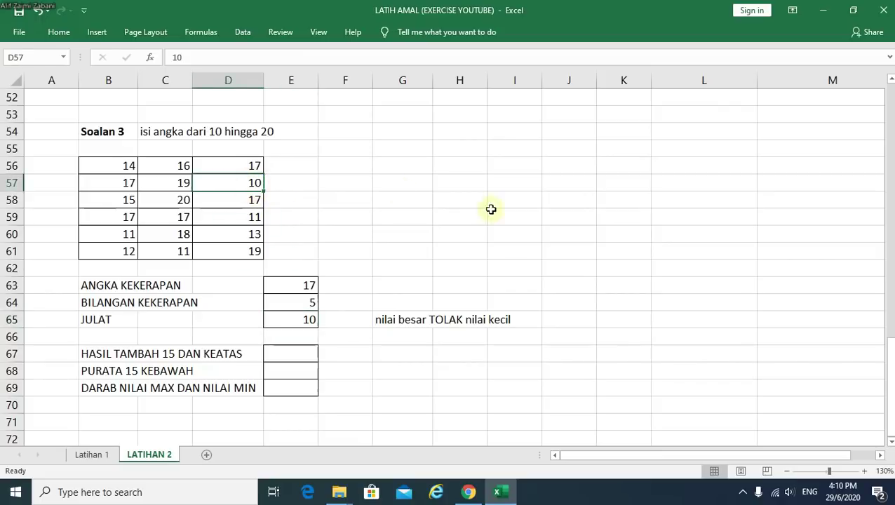
pyautogui.click(523, 234)
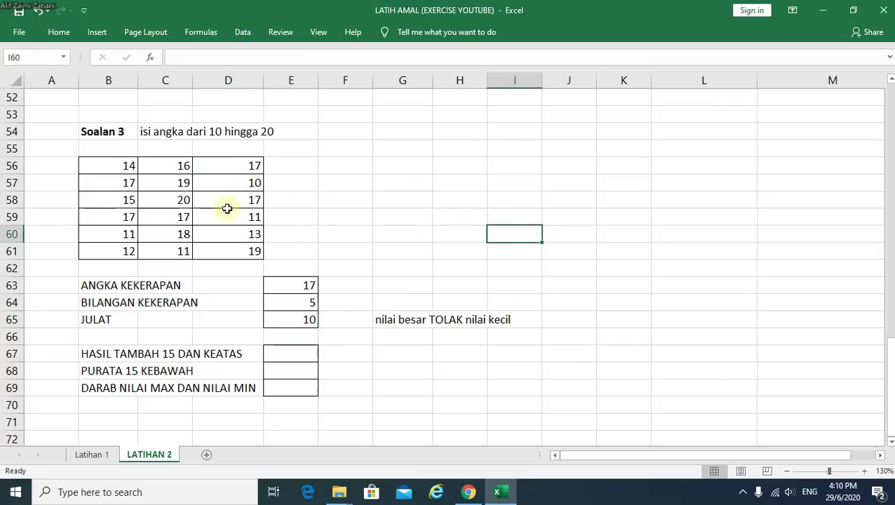
pyautogui.click(255, 183)
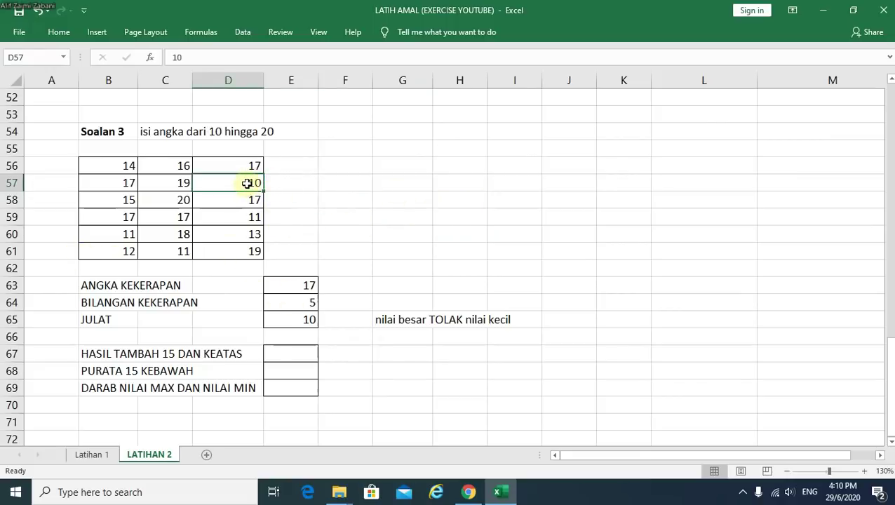
pyautogui.write('9')
pyautogui.click(308, 185)
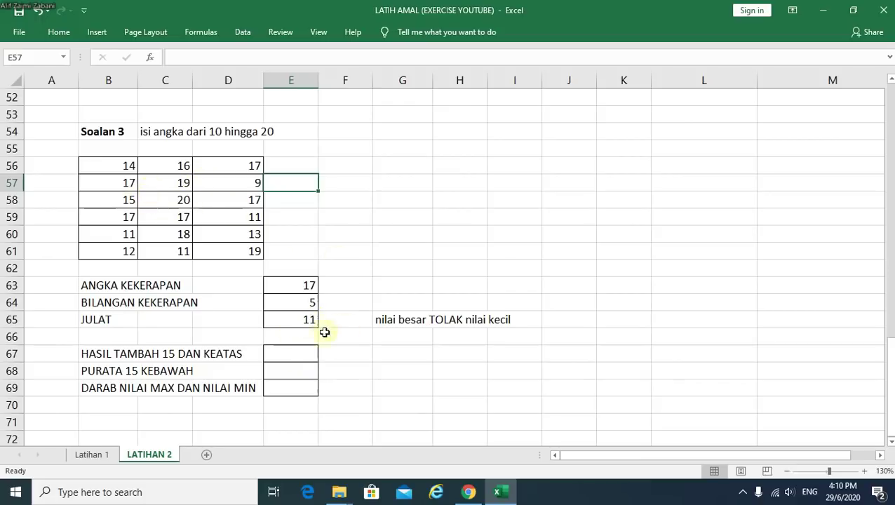
pyautogui.press('Down')
pyautogui.press('Down')
pyautogui.click(298, 320)
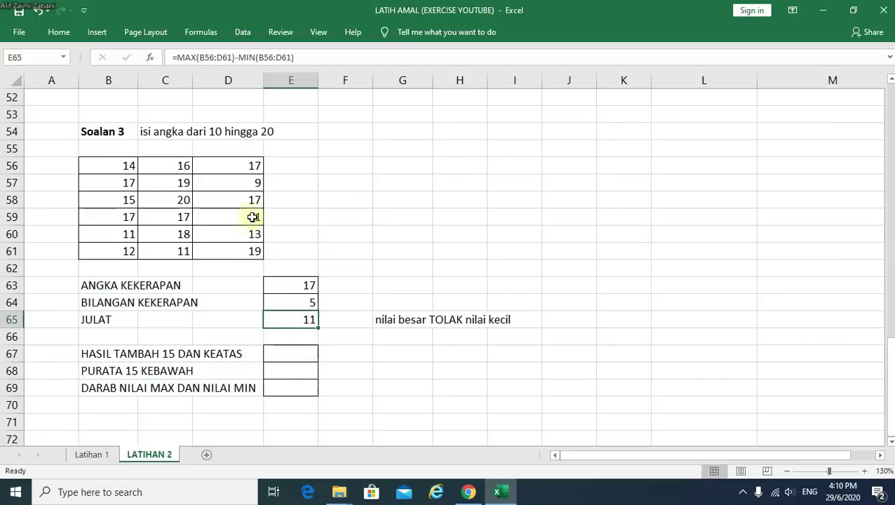
pyautogui.click(253, 181)
pyautogui.write('10')
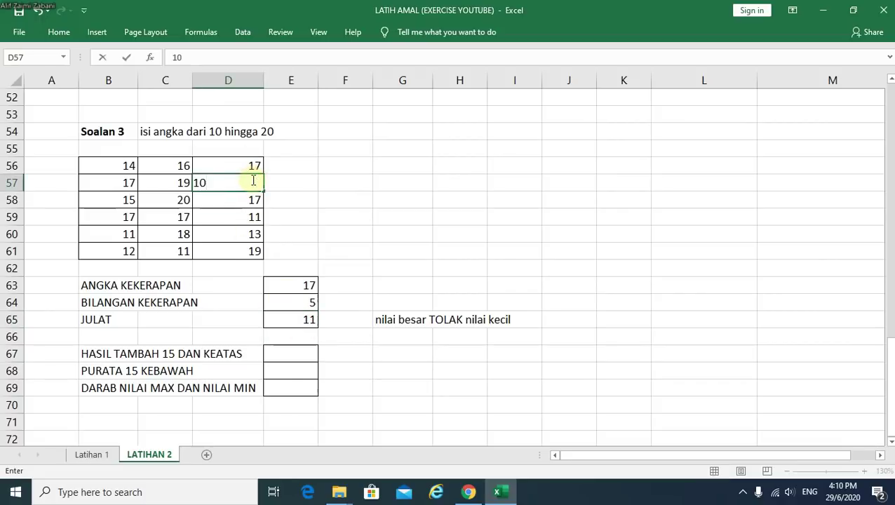
pyautogui.press('Return')
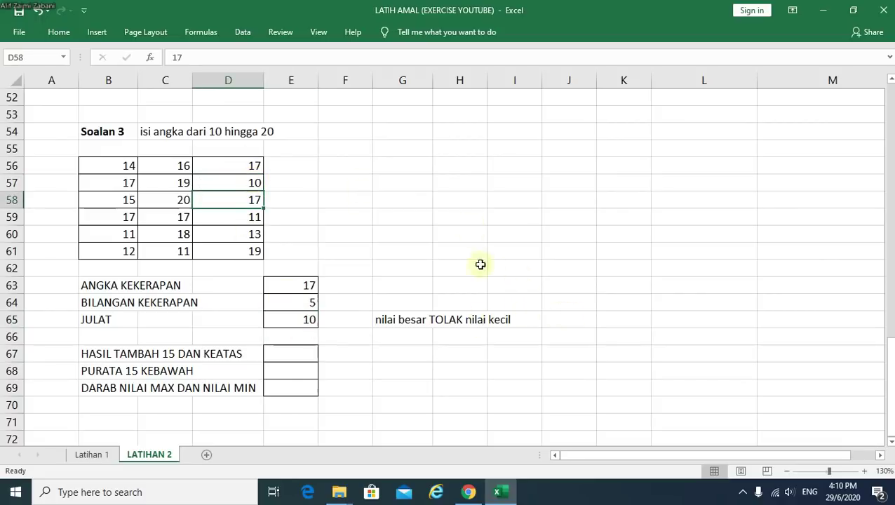
# - Calculate HASIL TAMBAH 15 DAN KEATAS in E67 with the formula =SUMIF(B56:D61,">=15")
pyautogui.click(308, 359)
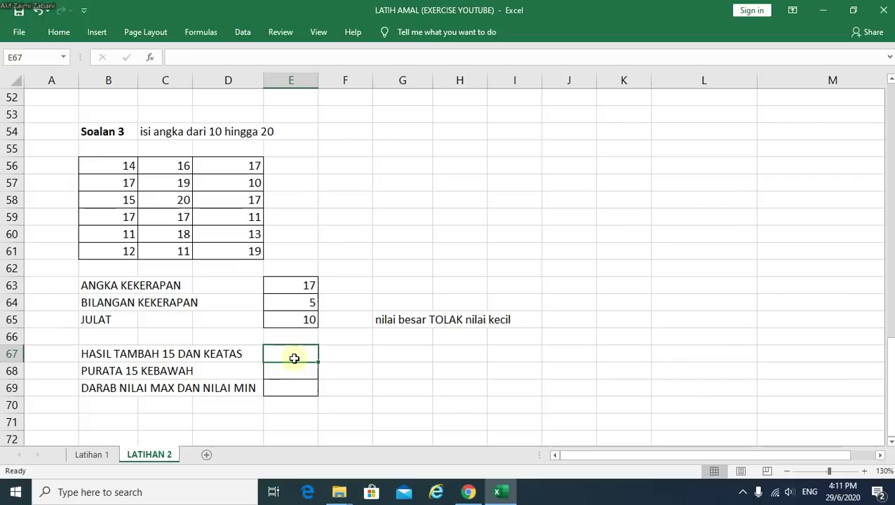
pyautogui.click(142, 376)
pyautogui.click(108, 376)
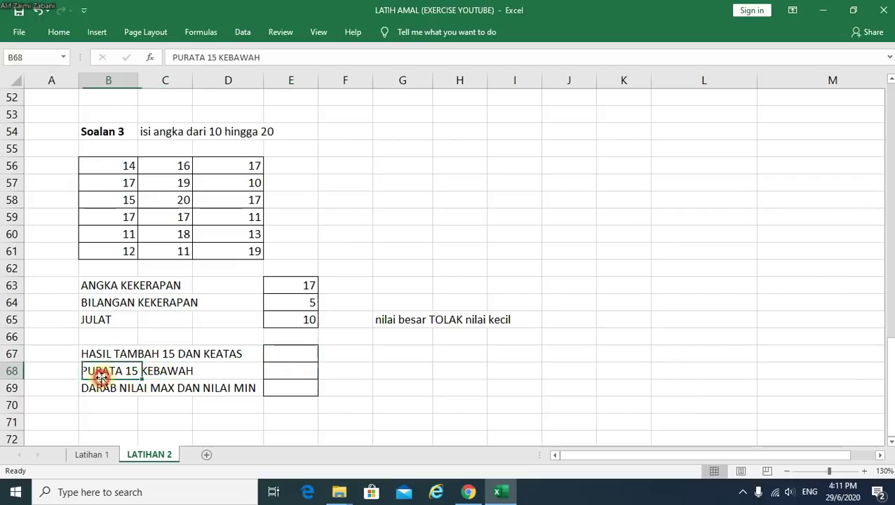
pyautogui.click(297, 357)
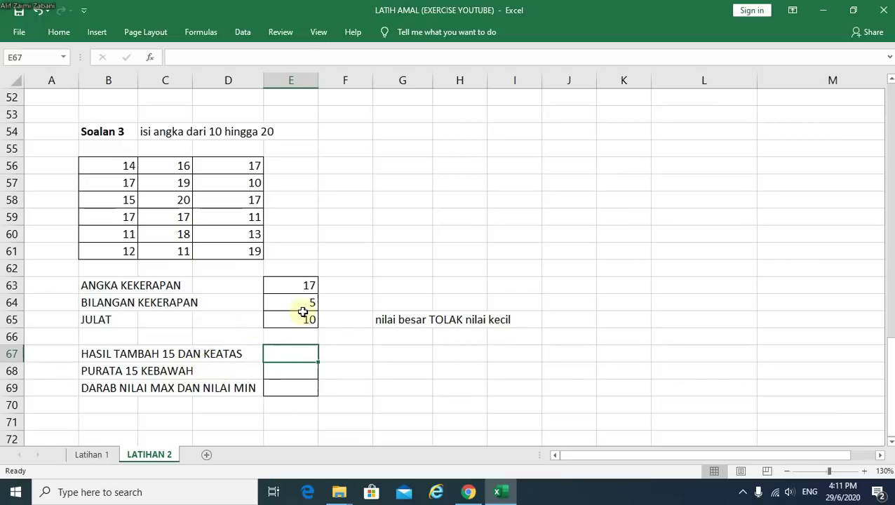
pyautogui.write('=sum')
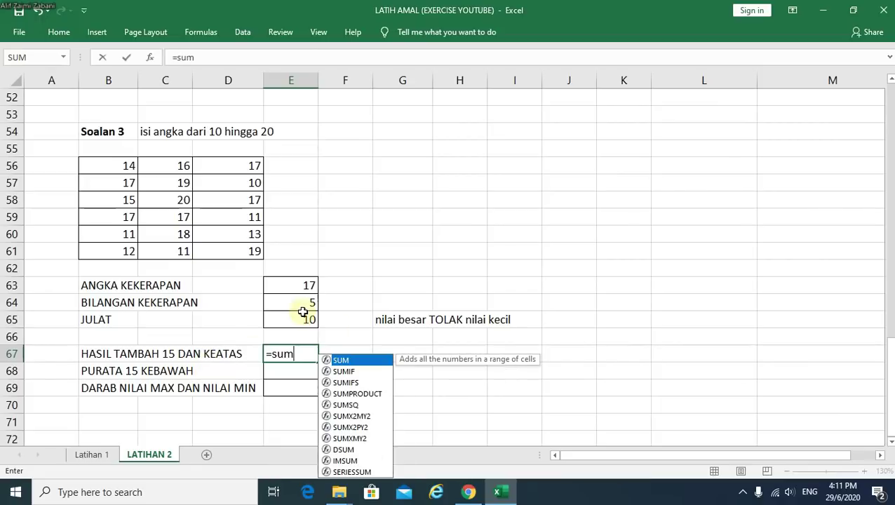
pyautogui.doubleClick(351, 371)
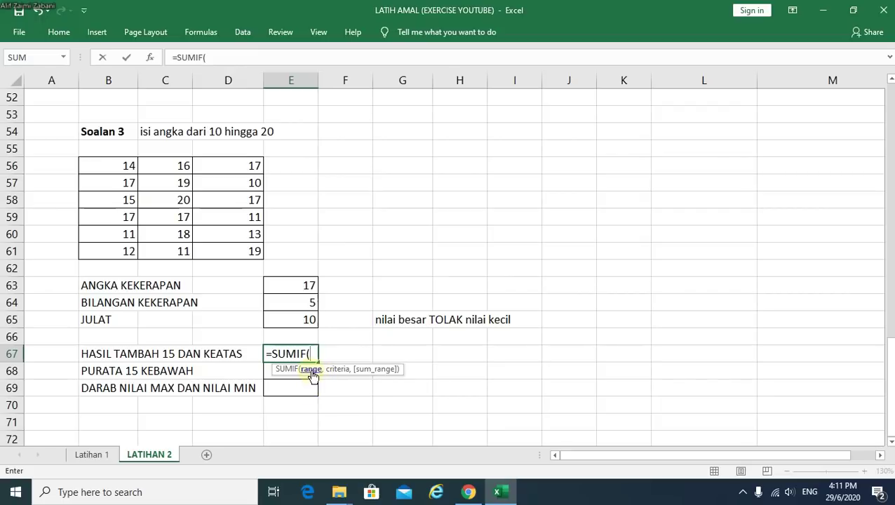
pyautogui.moveTo(106, 169); pyautogui.dragTo(238, 252)
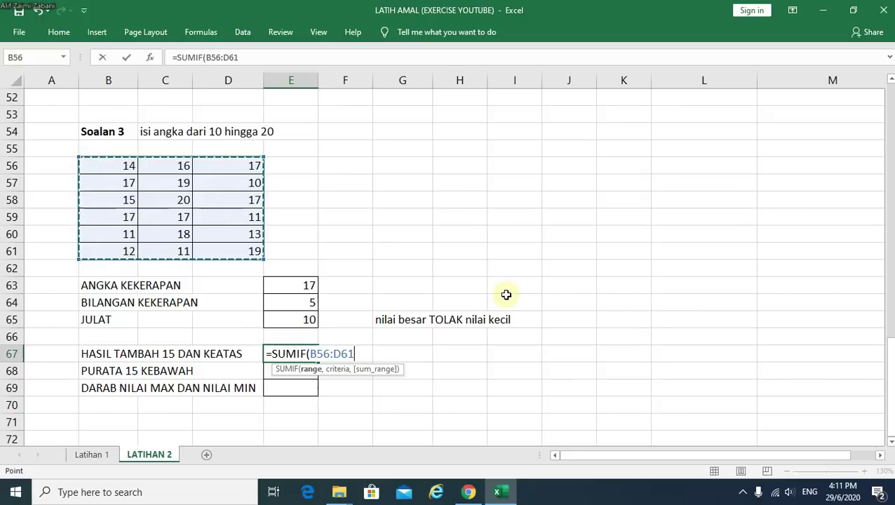
pyautogui.write(',">=15')
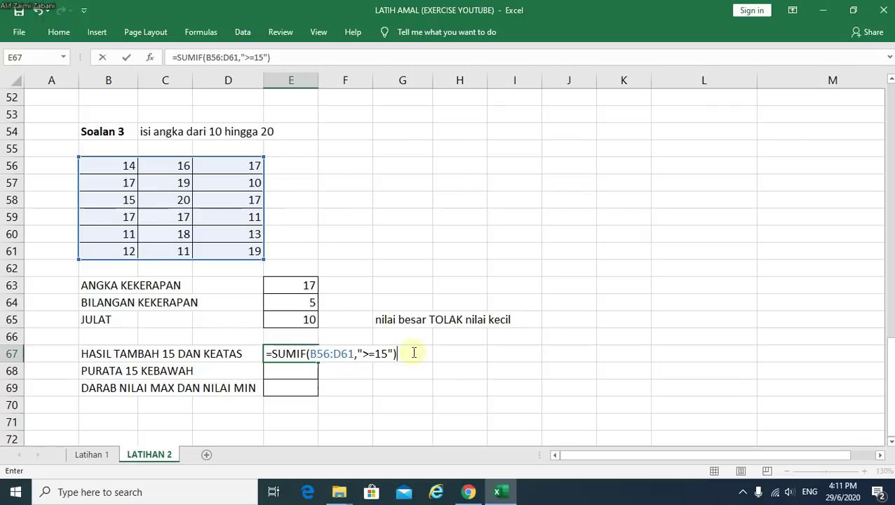
pyautogui.press('Return')
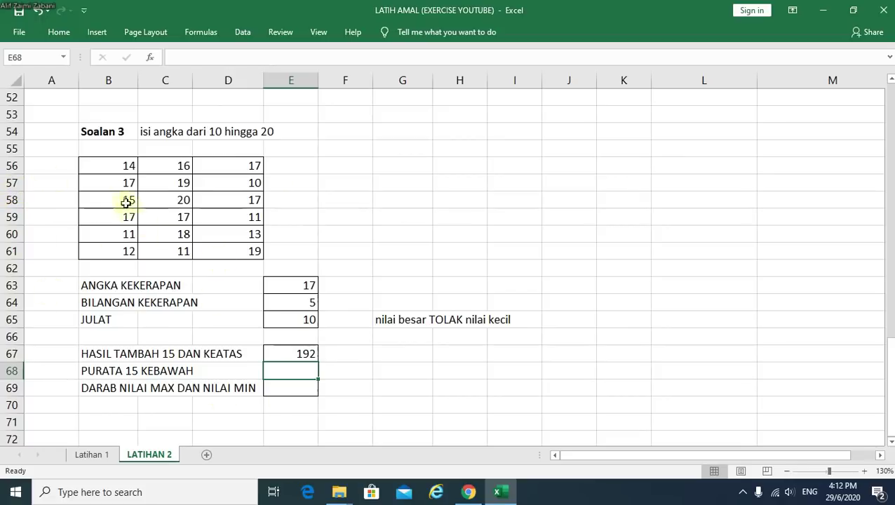
# - Select all the table cells holding 15 or more to check their sum against the SUMIF result in E67
pyautogui.click(109, 183)
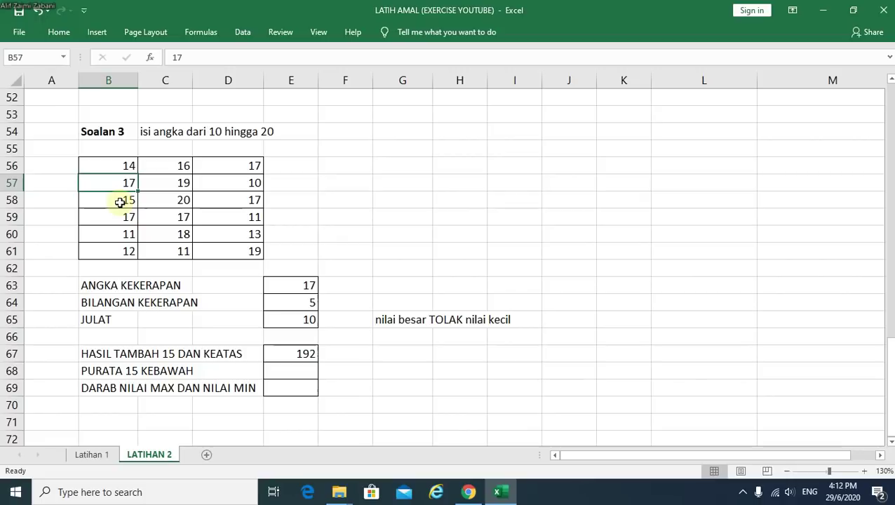
pyautogui.keyDown('ctrl'); pyautogui.click(120, 202); pyautogui.keyUp('ctrl')
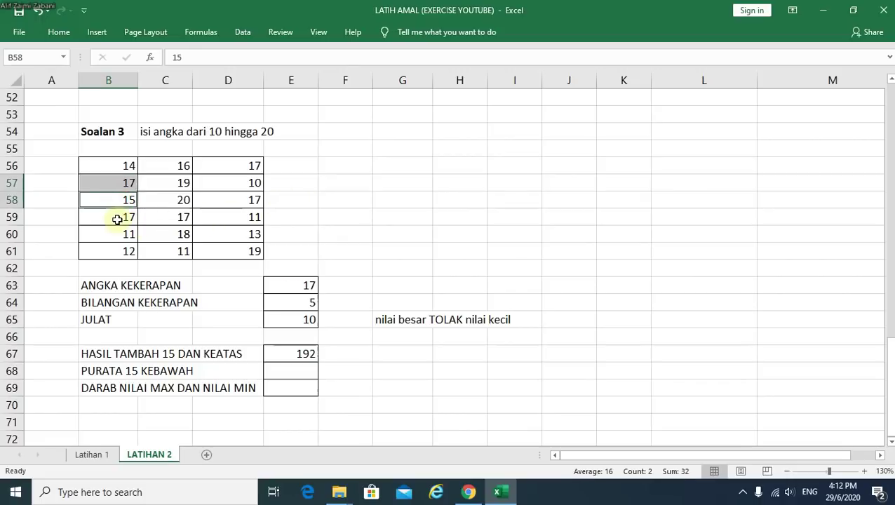
pyautogui.keyDown('ctrl'); pyautogui.click(117, 220); pyautogui.keyUp('ctrl')
pyautogui.keyDown('ctrl'); pyautogui.click(182, 234); pyautogui.keyUp('ctrl')
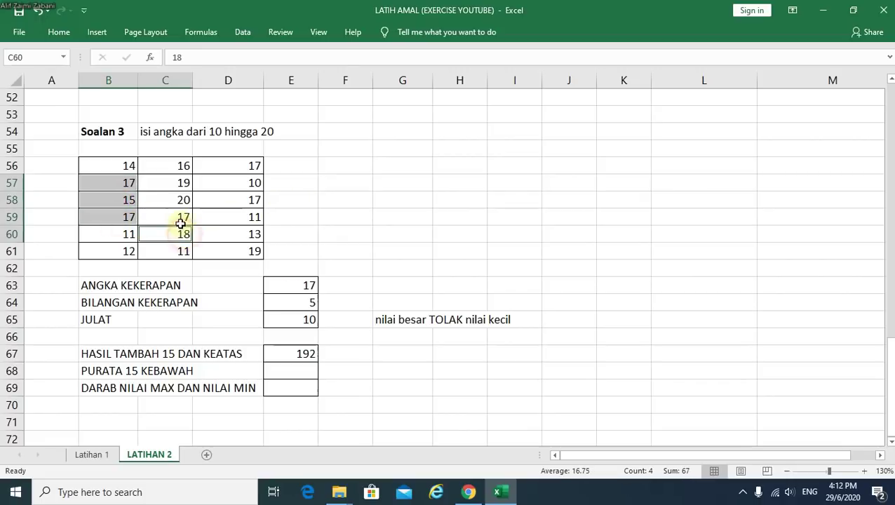
pyautogui.keyDown('ctrl'); pyautogui.click(179, 219); pyautogui.keyUp('ctrl')
pyautogui.keyDown('ctrl'); pyautogui.click(179, 203); pyautogui.keyUp('ctrl')
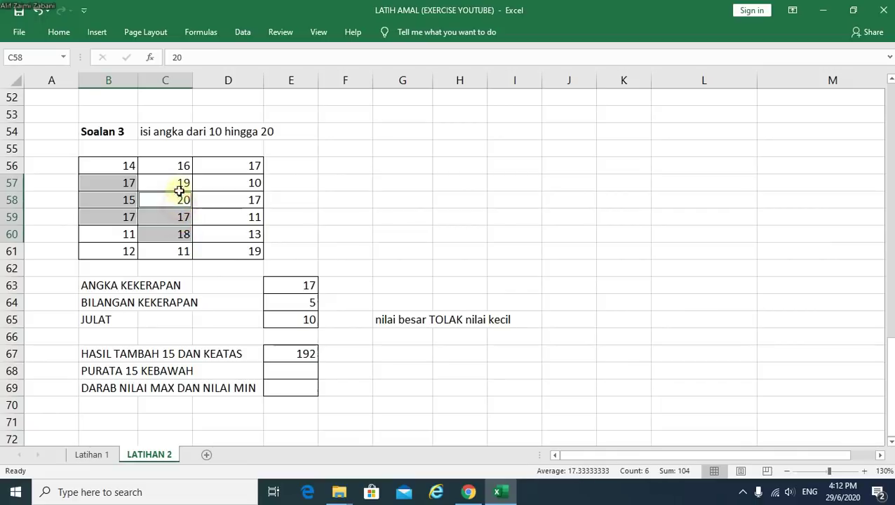
pyautogui.keyDown('ctrl'); pyautogui.click(181, 184); pyautogui.keyUp('ctrl')
pyautogui.keyDown('ctrl'); pyautogui.click(180, 167); pyautogui.keyUp('ctrl')
pyautogui.keyDown('ctrl'); pyautogui.click(240, 165); pyautogui.keyUp('ctrl')
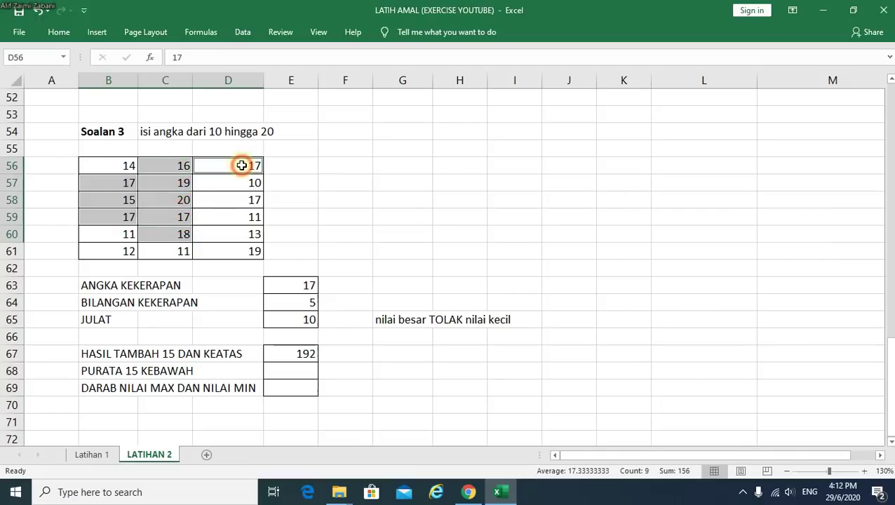
pyautogui.keyDown('ctrl'); pyautogui.click(253, 199); pyautogui.keyUp('ctrl')
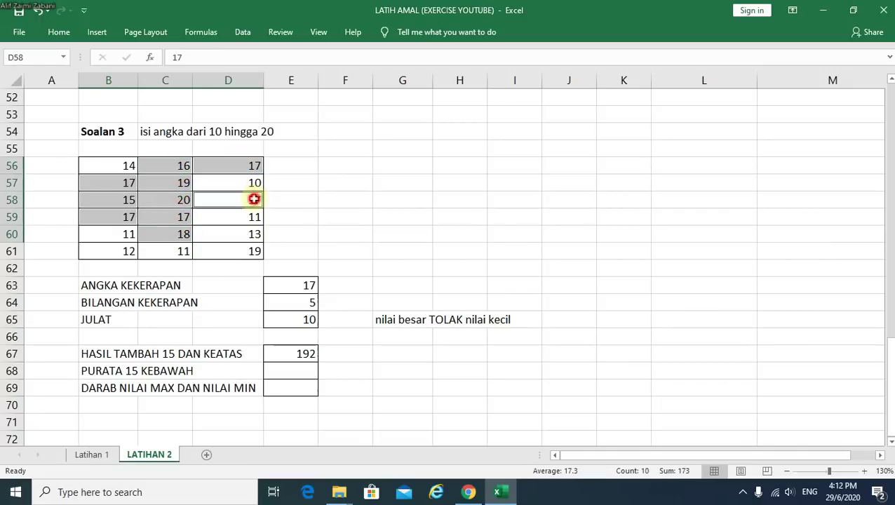
pyautogui.keyDown('ctrl'); pyautogui.click(250, 251); pyautogui.keyUp('ctrl')
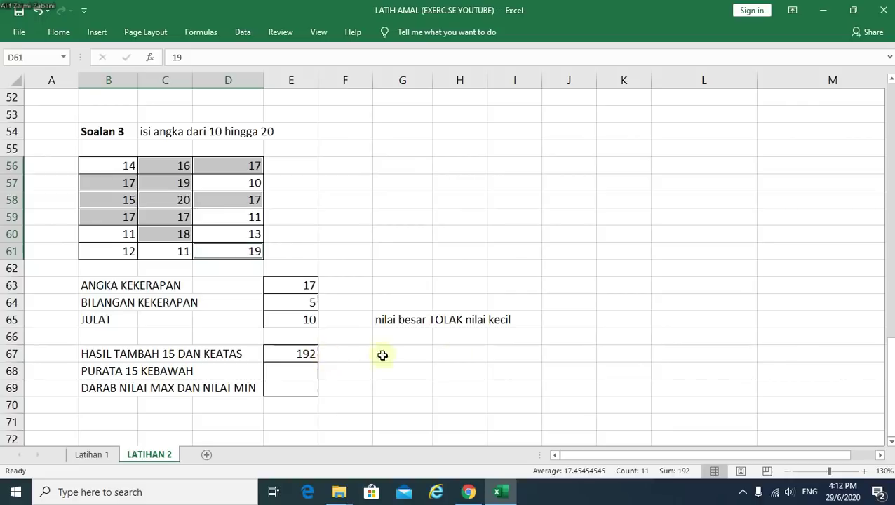
# - Calculate PURATA 15 KEBAWAH in E68 with the formula =AVERAGEIF(B56:D61,"<15")
pyautogui.click(305, 371)
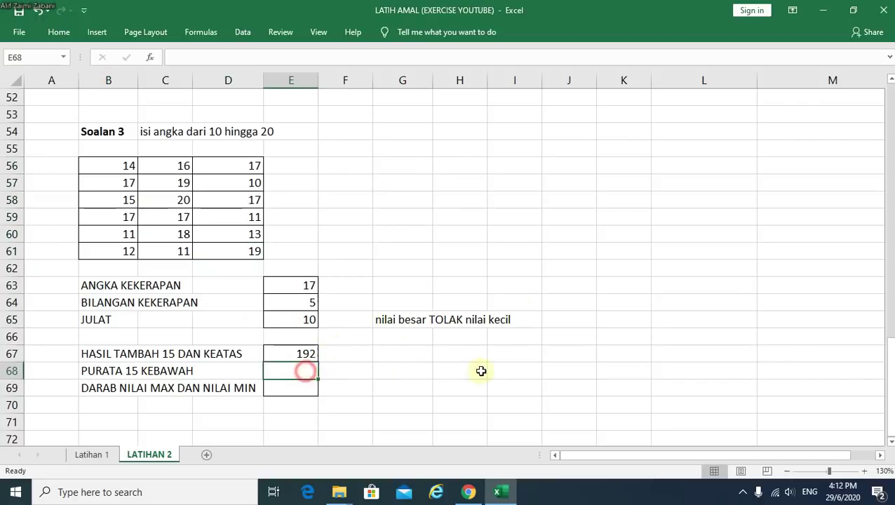
pyautogui.write('=')
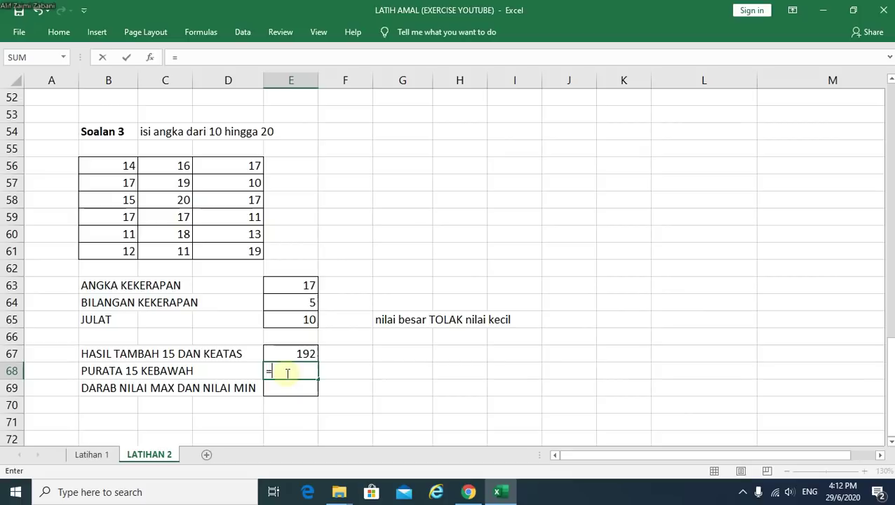
pyautogui.write('aver')
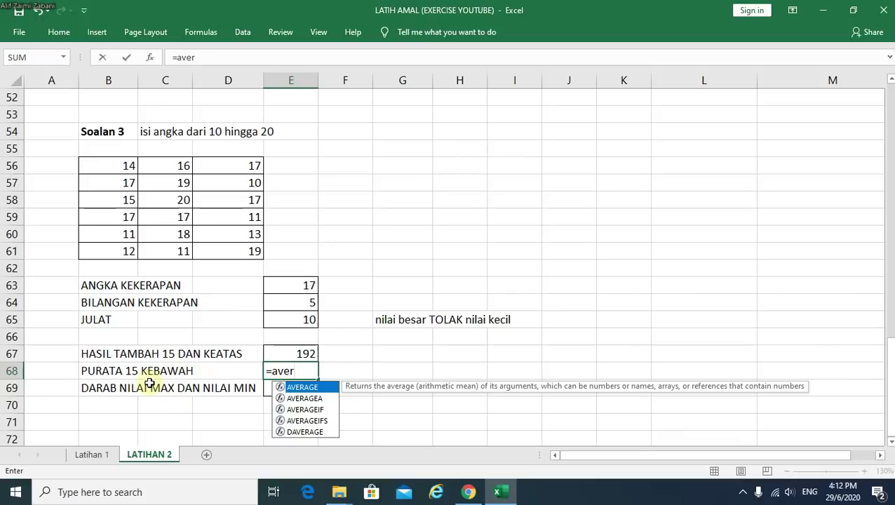
pyautogui.doubleClick(316, 410)
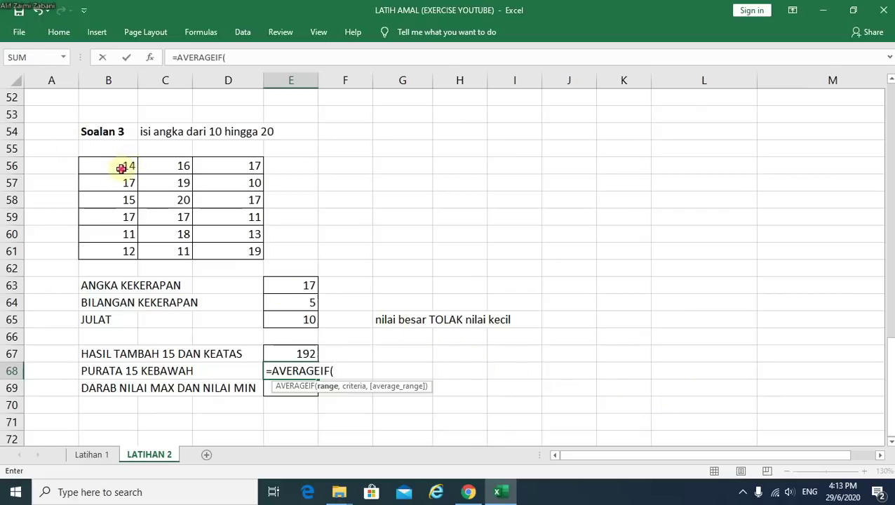
pyautogui.moveTo(130, 164); pyautogui.dragTo(236, 254)
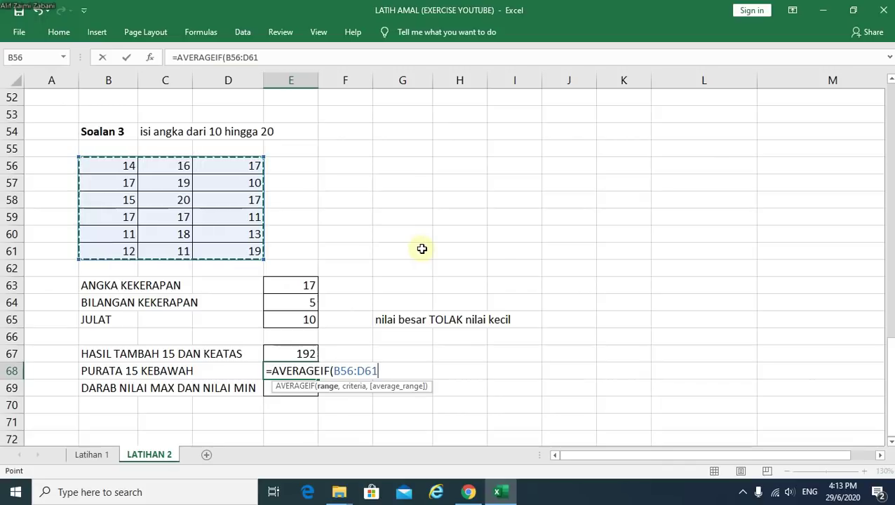
pyautogui.write(',"<')
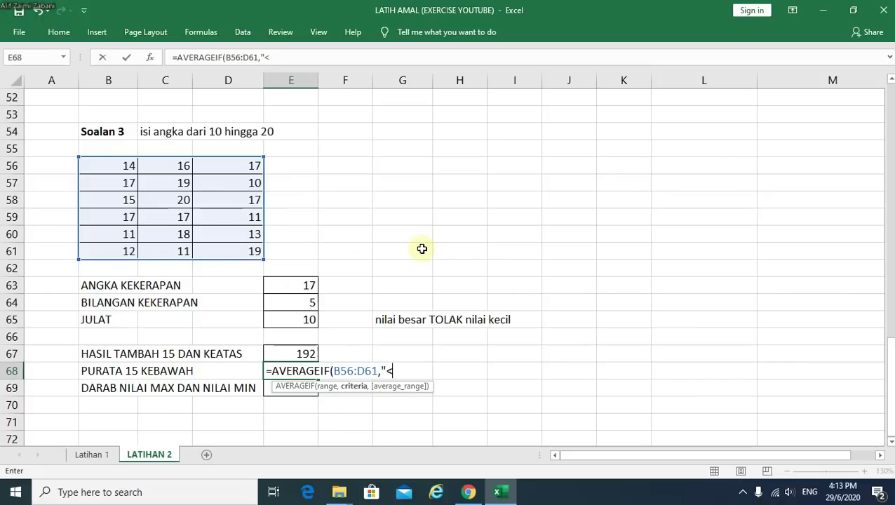
pyautogui.write('15')
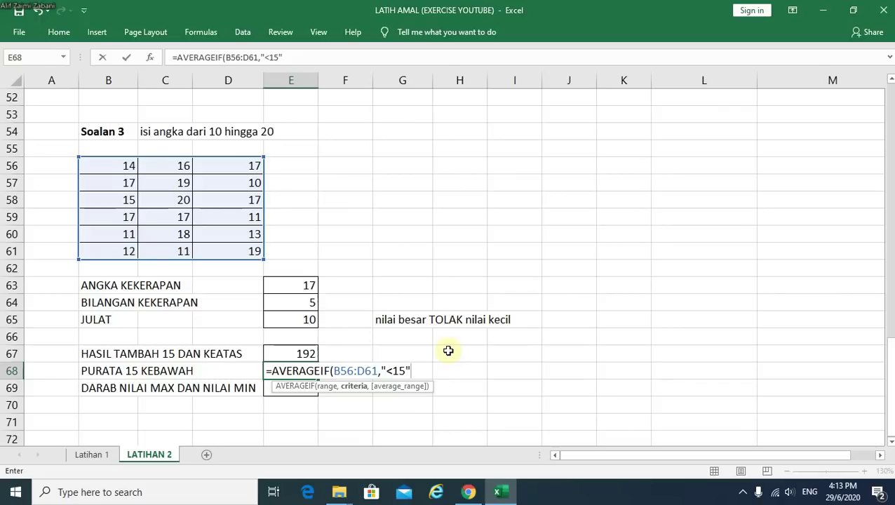
pyautogui.press('Return')
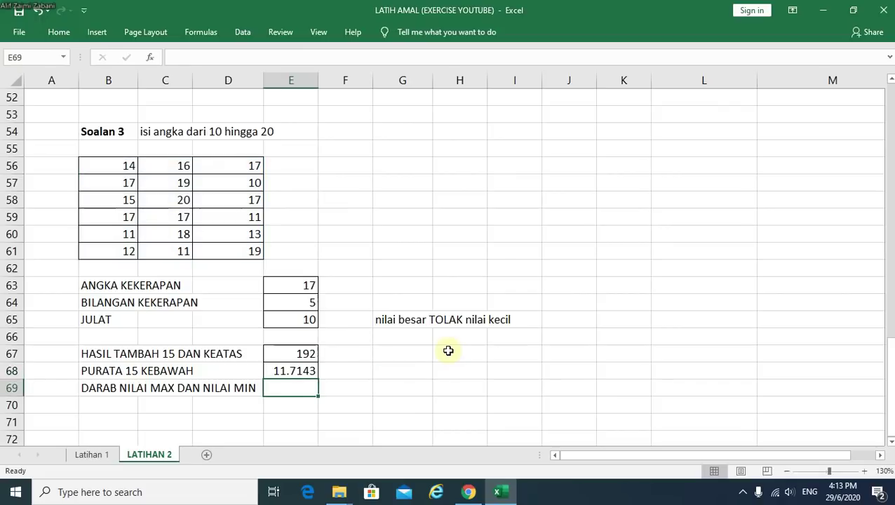
# - Select all the table cells holding less than 15 to check their average against the AVERAGEIF result in E68
pyautogui.click(122, 249)
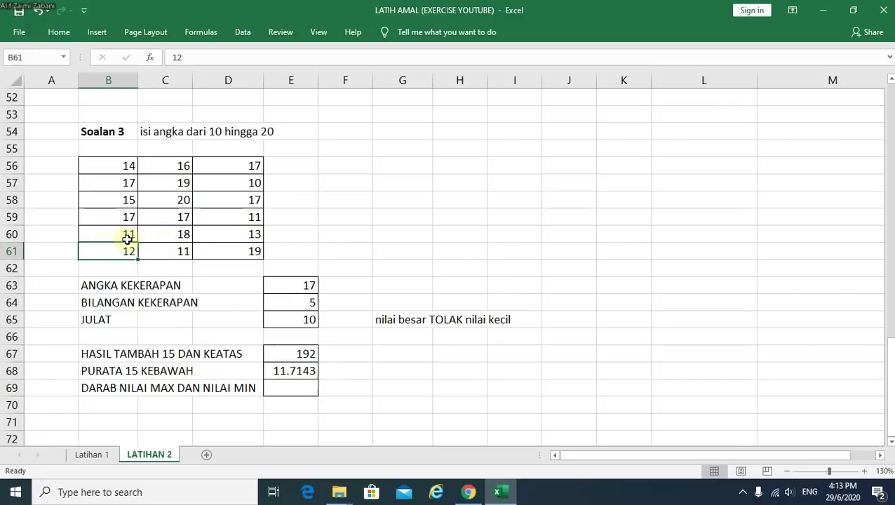
pyautogui.moveTo(124, 236); pyautogui.dragTo(124, 251)
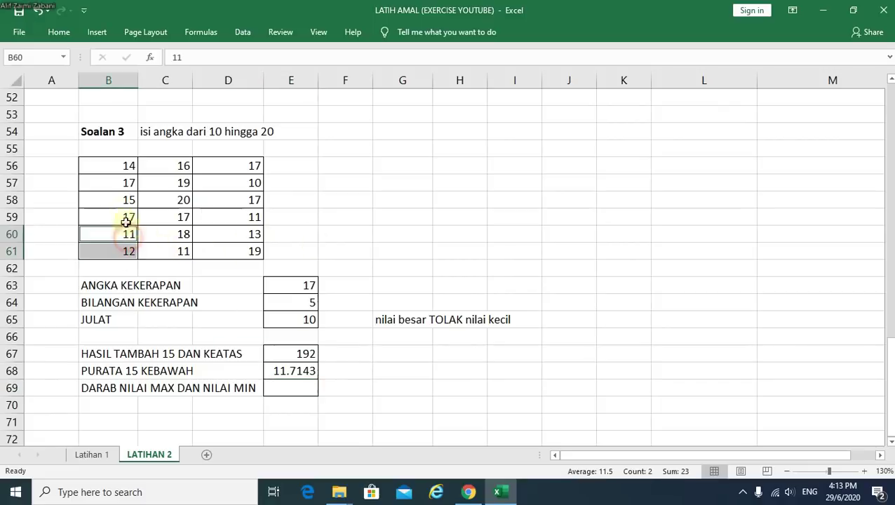
pyautogui.keyDown('ctrl'); pyautogui.click(127, 167); pyautogui.keyUp('ctrl')
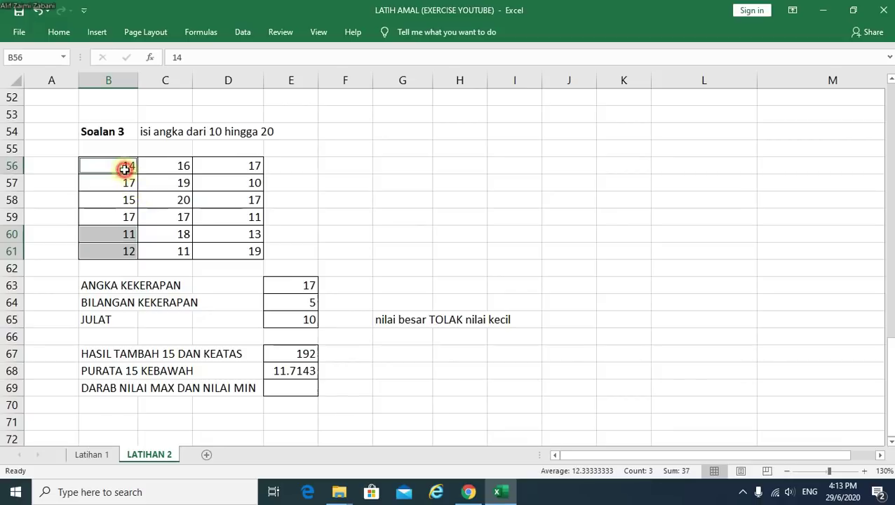
pyautogui.keyDown('ctrl'); pyautogui.click(175, 251); pyautogui.keyUp('ctrl')
pyautogui.keyDown('ctrl'); pyautogui.click(257, 232); pyautogui.keyUp('ctrl')
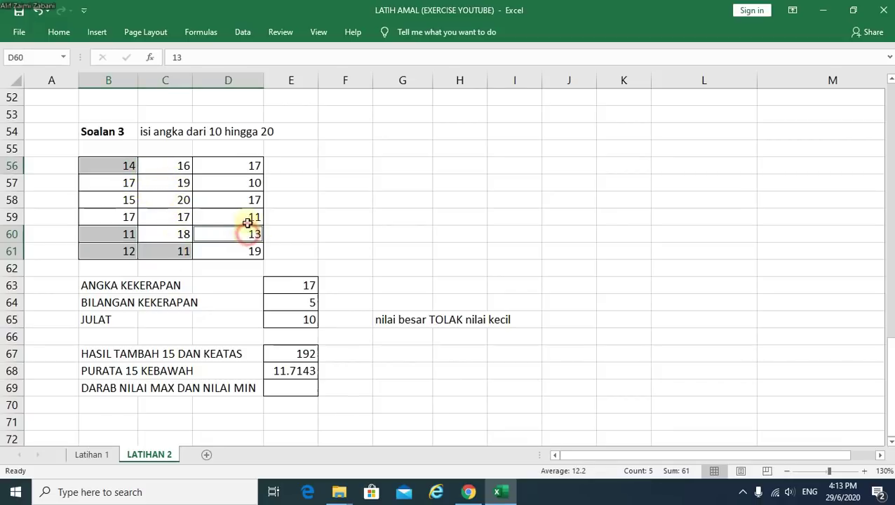
pyautogui.keyDown('ctrl'); pyautogui.click(253, 216); pyautogui.keyUp('ctrl')
pyautogui.keyDown('ctrl'); pyautogui.click(248, 183); pyautogui.keyUp('ctrl')
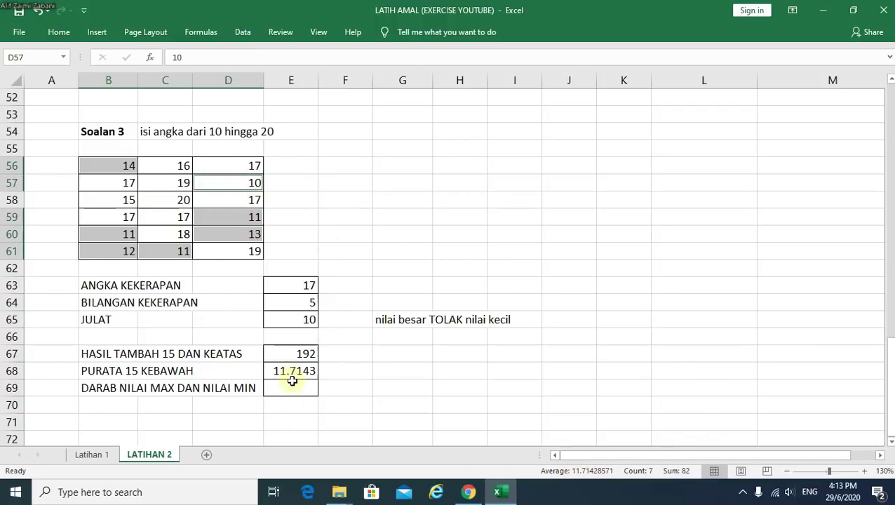
pyautogui.click(344, 354)
# - Calculate DARAB NILAI MAX DAN NILAI MIN in E69 with the formula =PRODUCT(MAX(B56:D61),MIN(B56:D61))
pyautogui.click(307, 389)
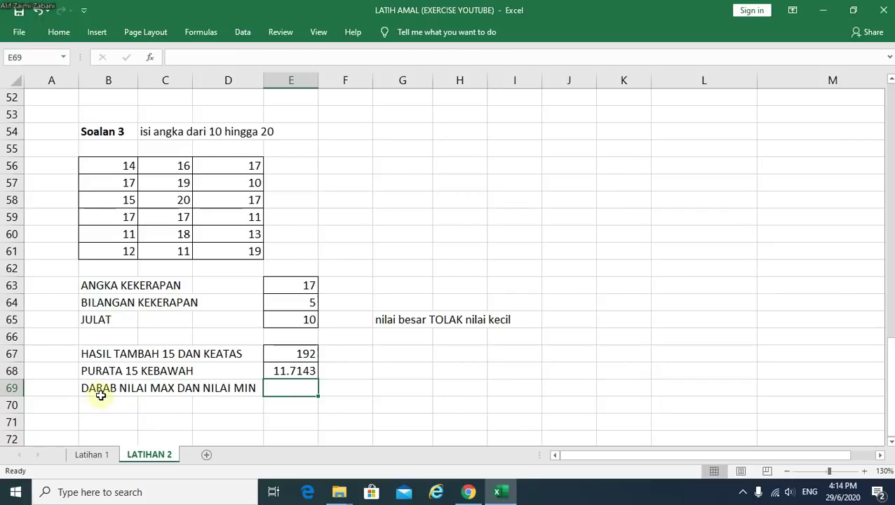
pyautogui.click(309, 388)
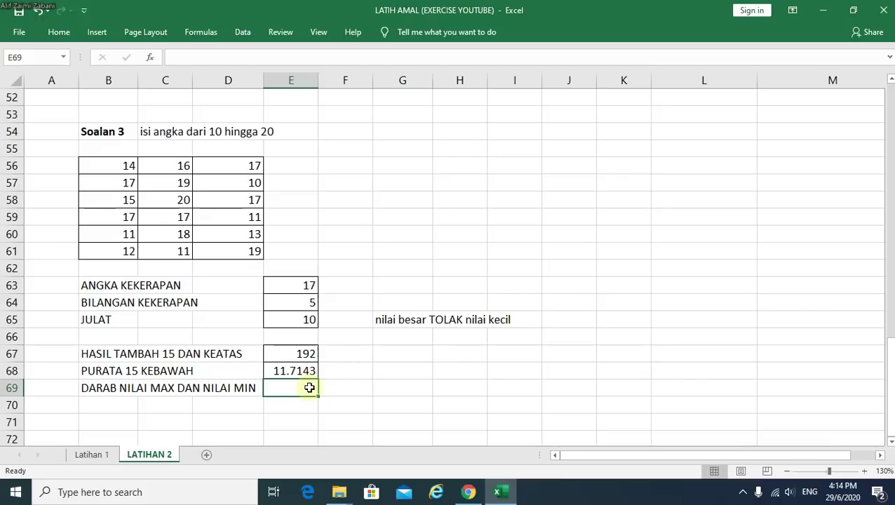
pyautogui.write('=')
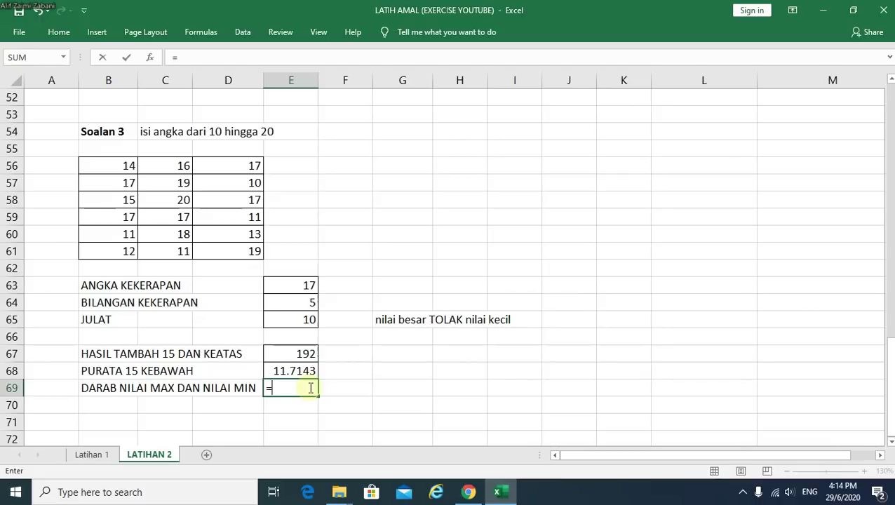
pyautogui.write('pr')
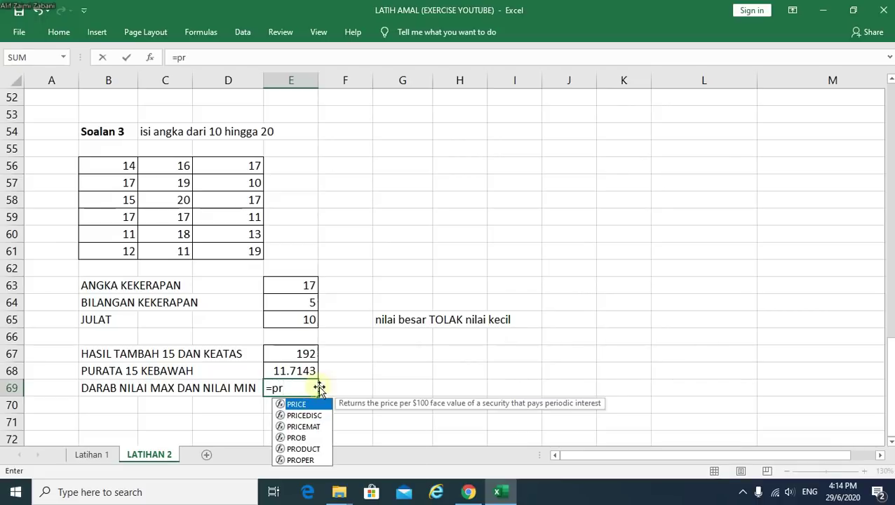
pyautogui.doubleClick(304, 449)
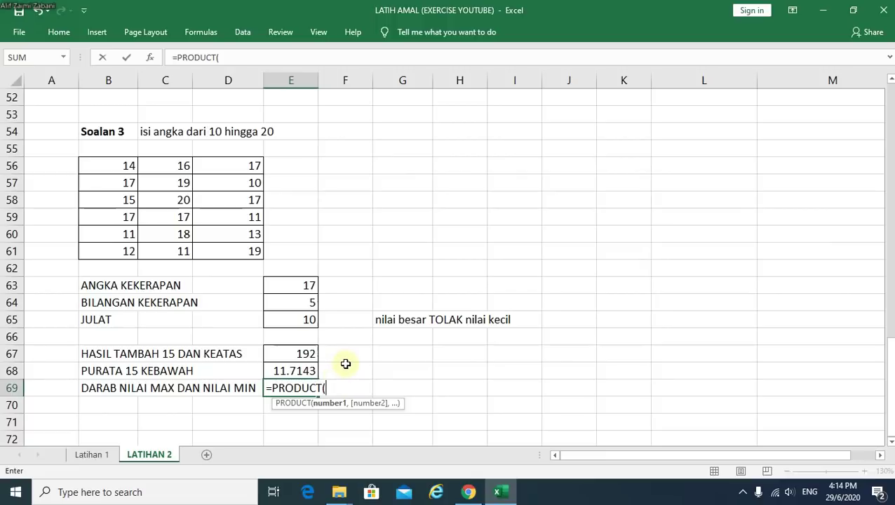
pyautogui.write('max')
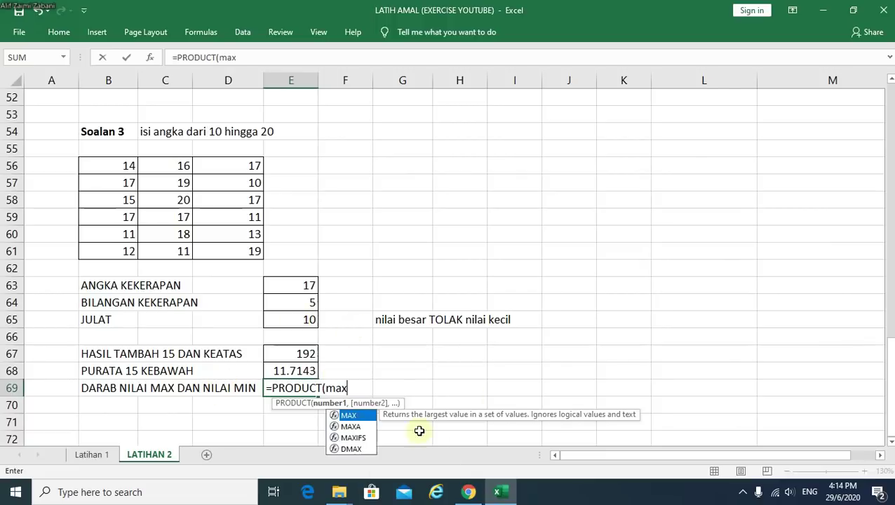
pyautogui.doubleClick(353, 415)
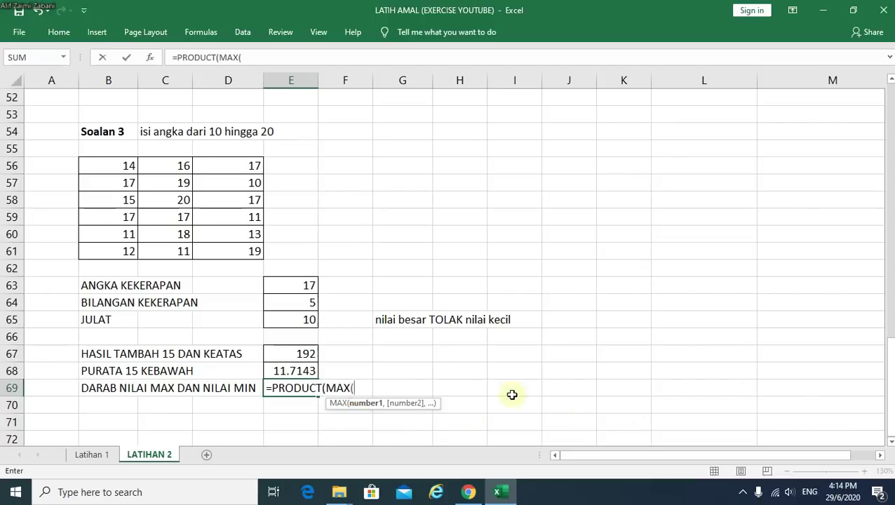
pyautogui.moveTo(108, 161); pyautogui.dragTo(229, 259)
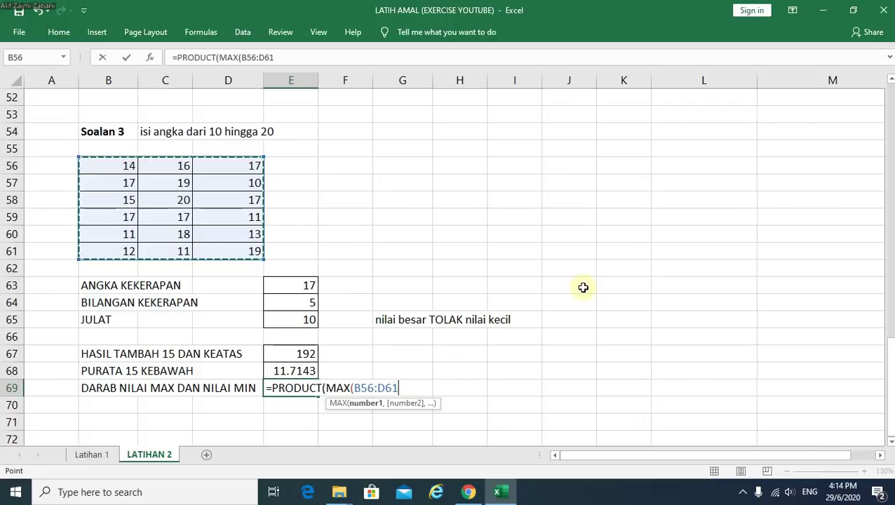
pyautogui.write(')')
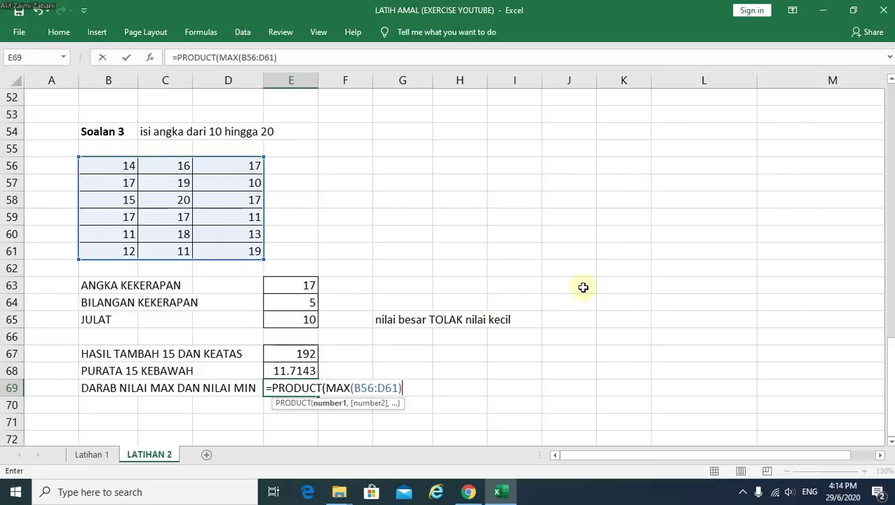
pyautogui.write(',')
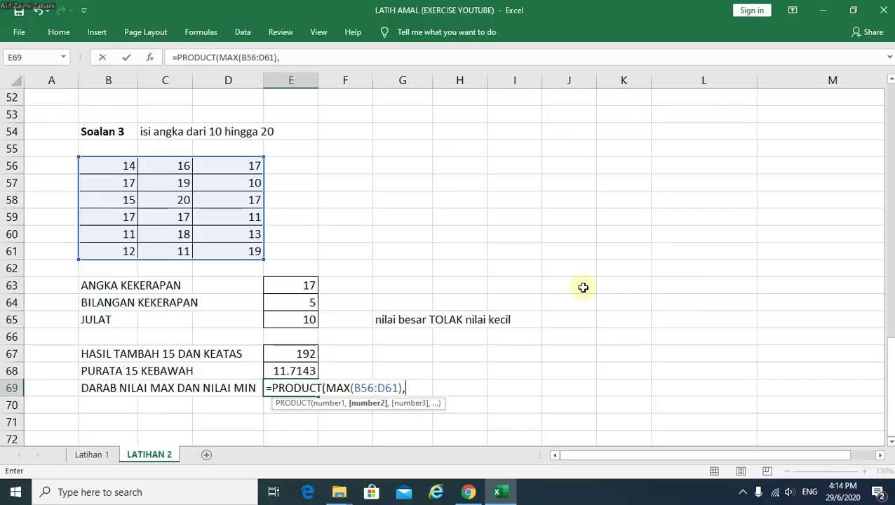
pyautogui.write('min')
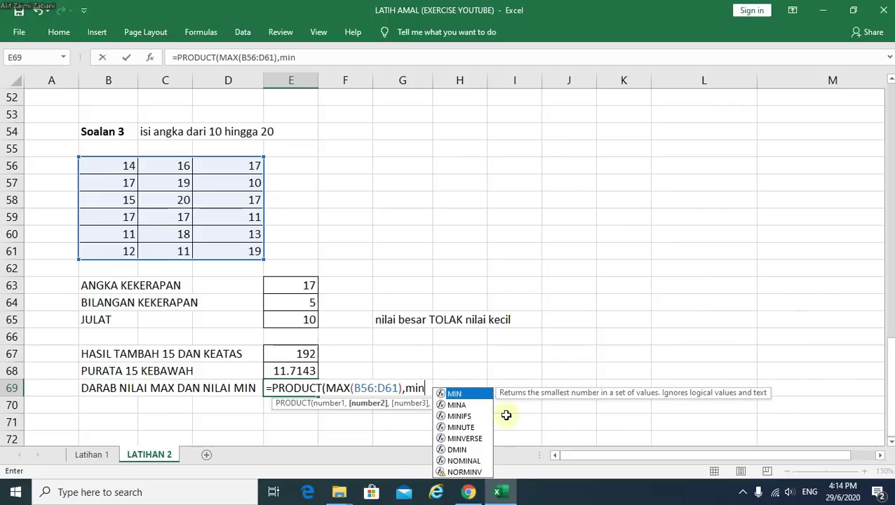
pyautogui.doubleClick(454, 393)
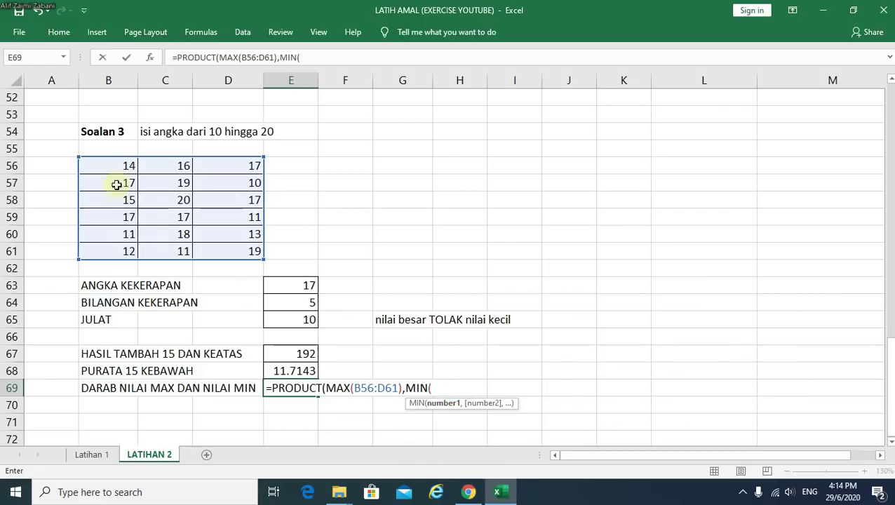
pyautogui.moveTo(102, 167); pyautogui.dragTo(228, 247)
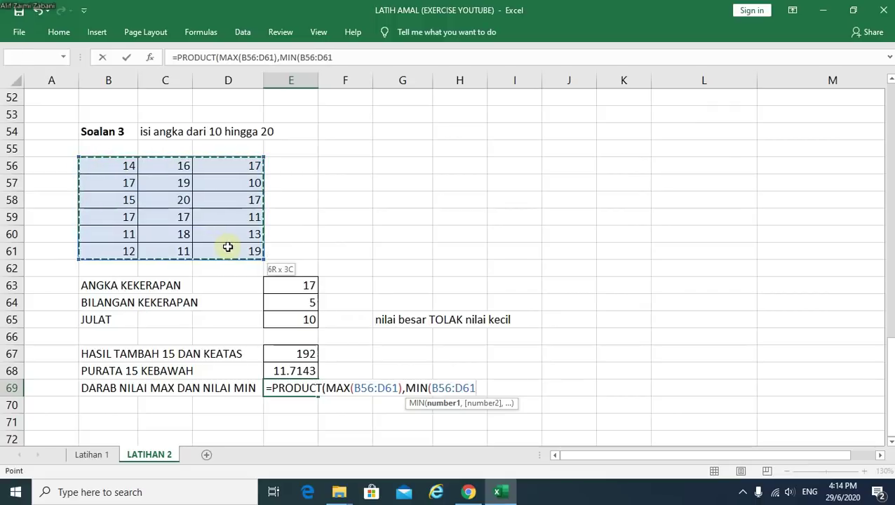
pyautogui.write(')')
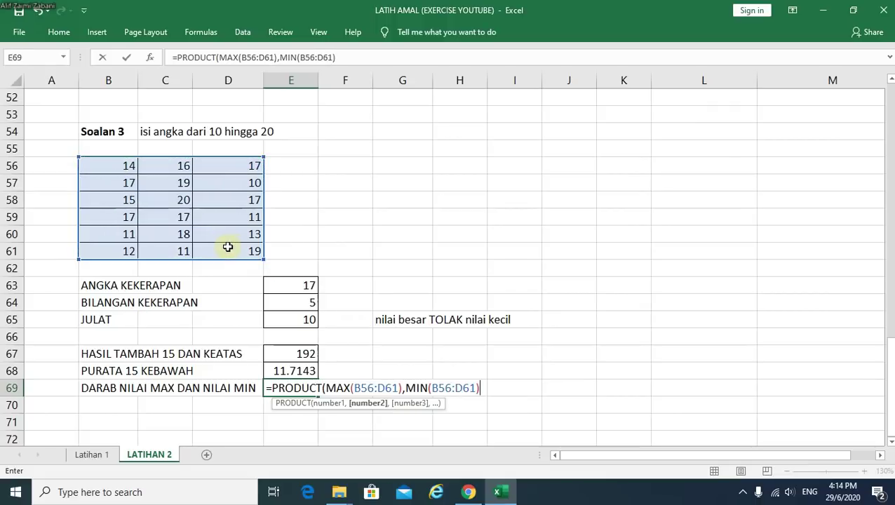
pyautogui.write(')')
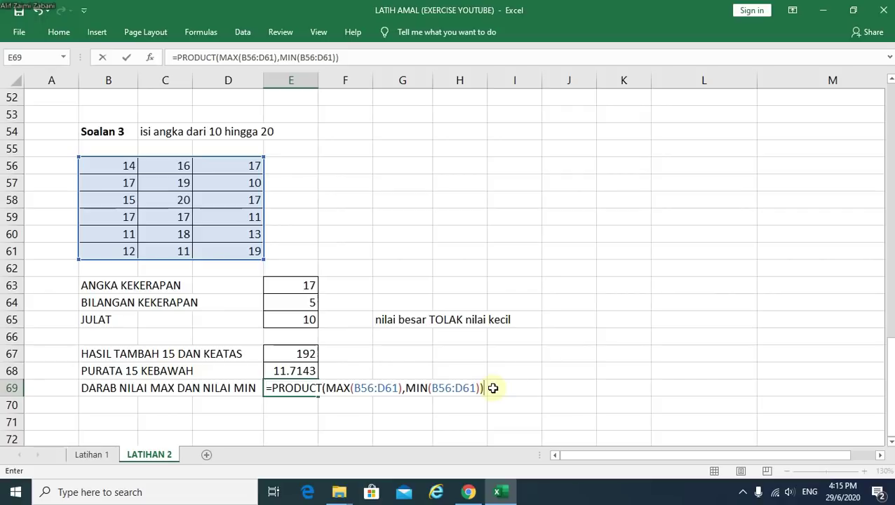
pyautogui.press('Return')
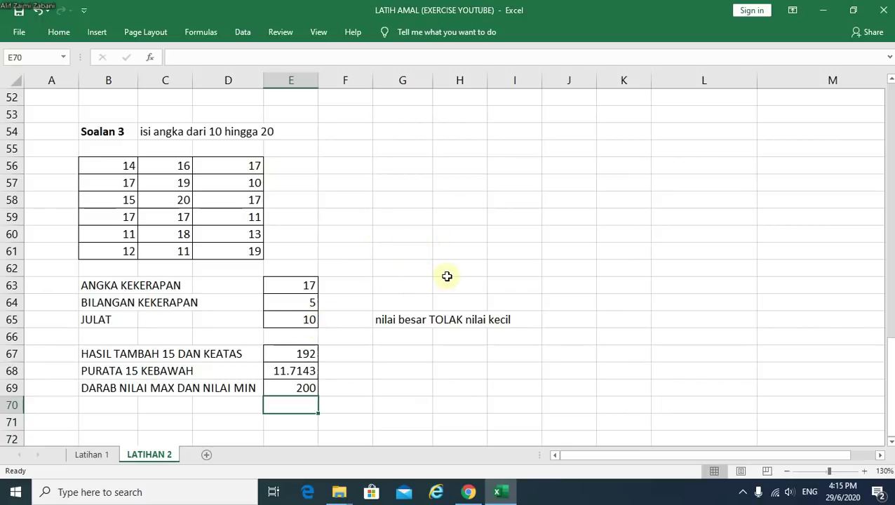
# - Test the JULAT formula in E65 and the PRODUCT formula in E69 by changing D57 to 11
pyautogui.click(302, 390)
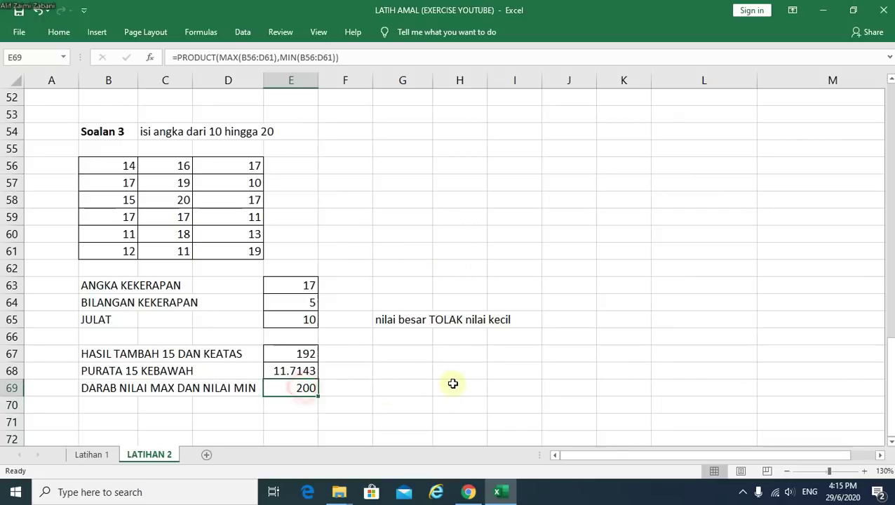
pyautogui.click(349, 391)
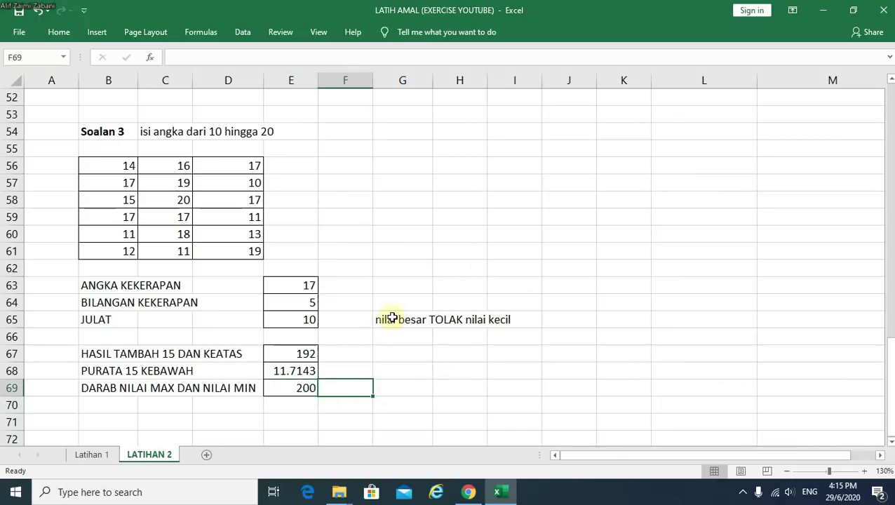
pyautogui.click(313, 319)
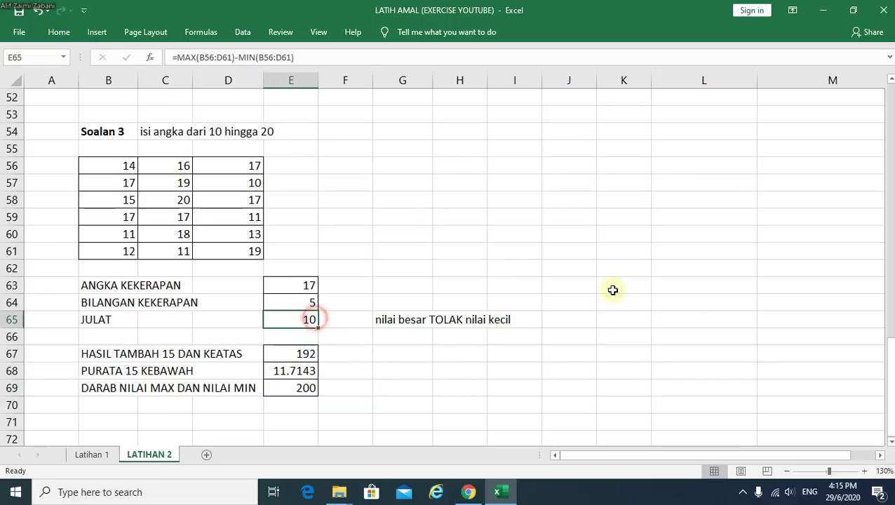
pyautogui.click(244, 183)
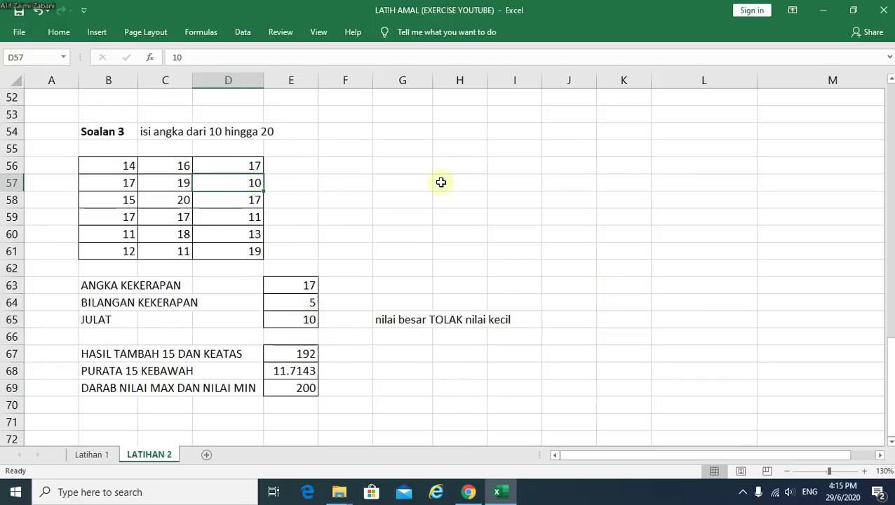
pyautogui.write('11')
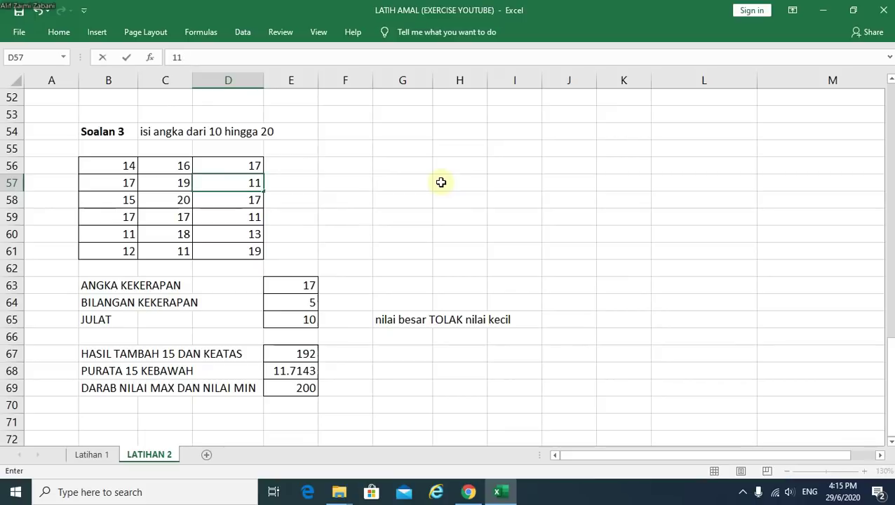
pyautogui.press('Return')
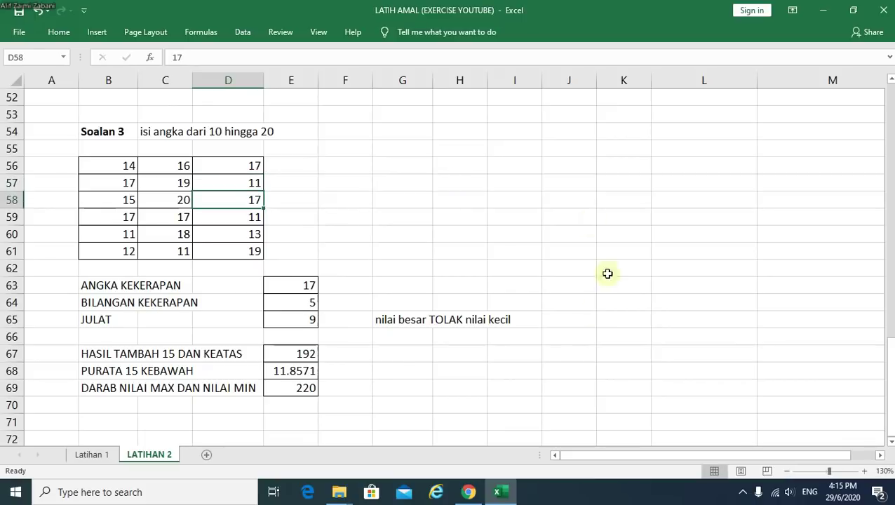
pyautogui.click(305, 395)
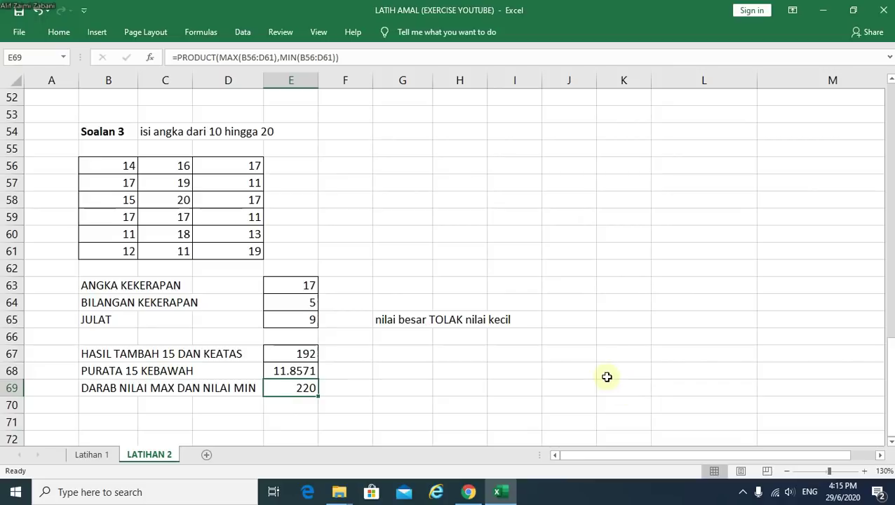
pyautogui.click(155, 320)
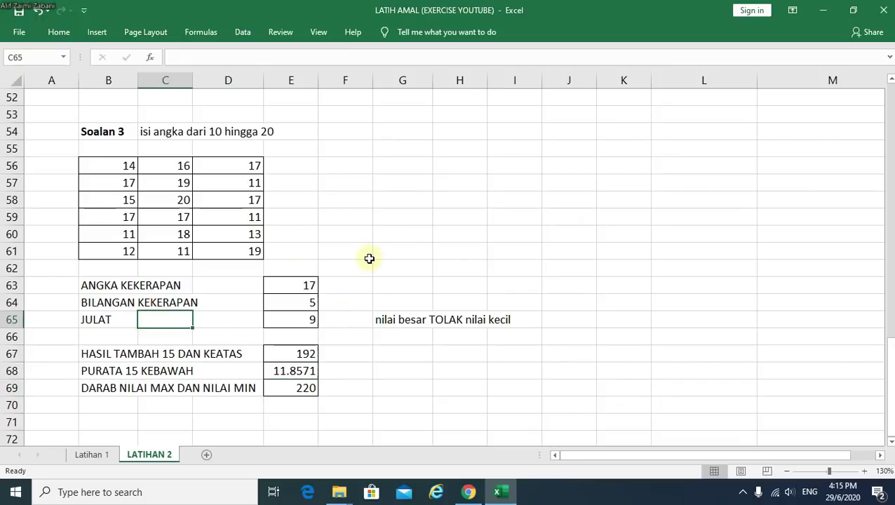
pyautogui.click(308, 319)
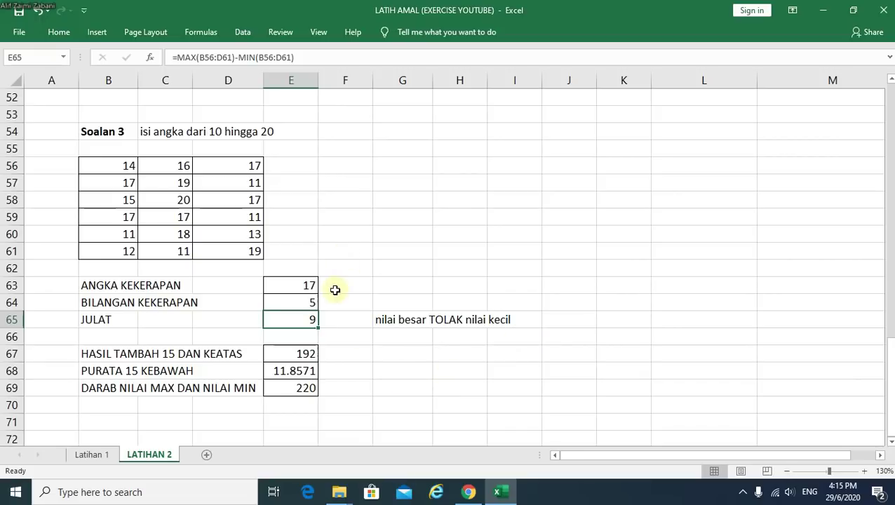
pyautogui.click(369, 370)
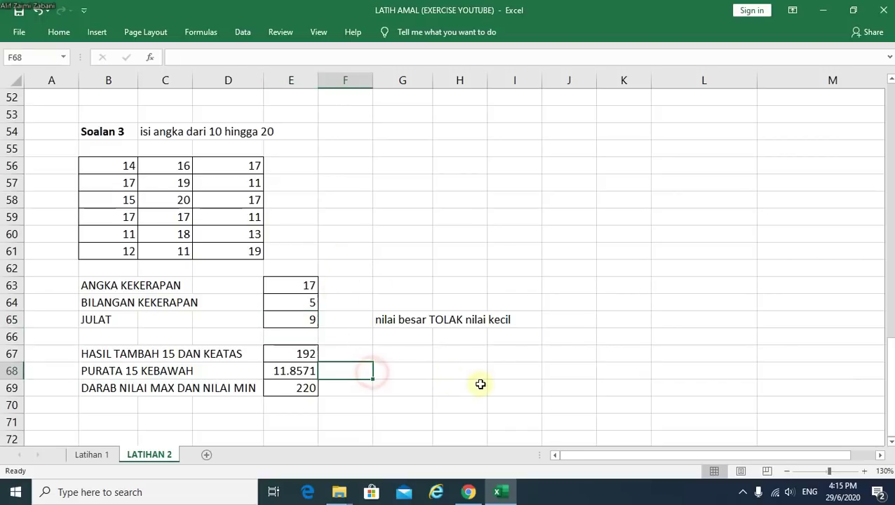